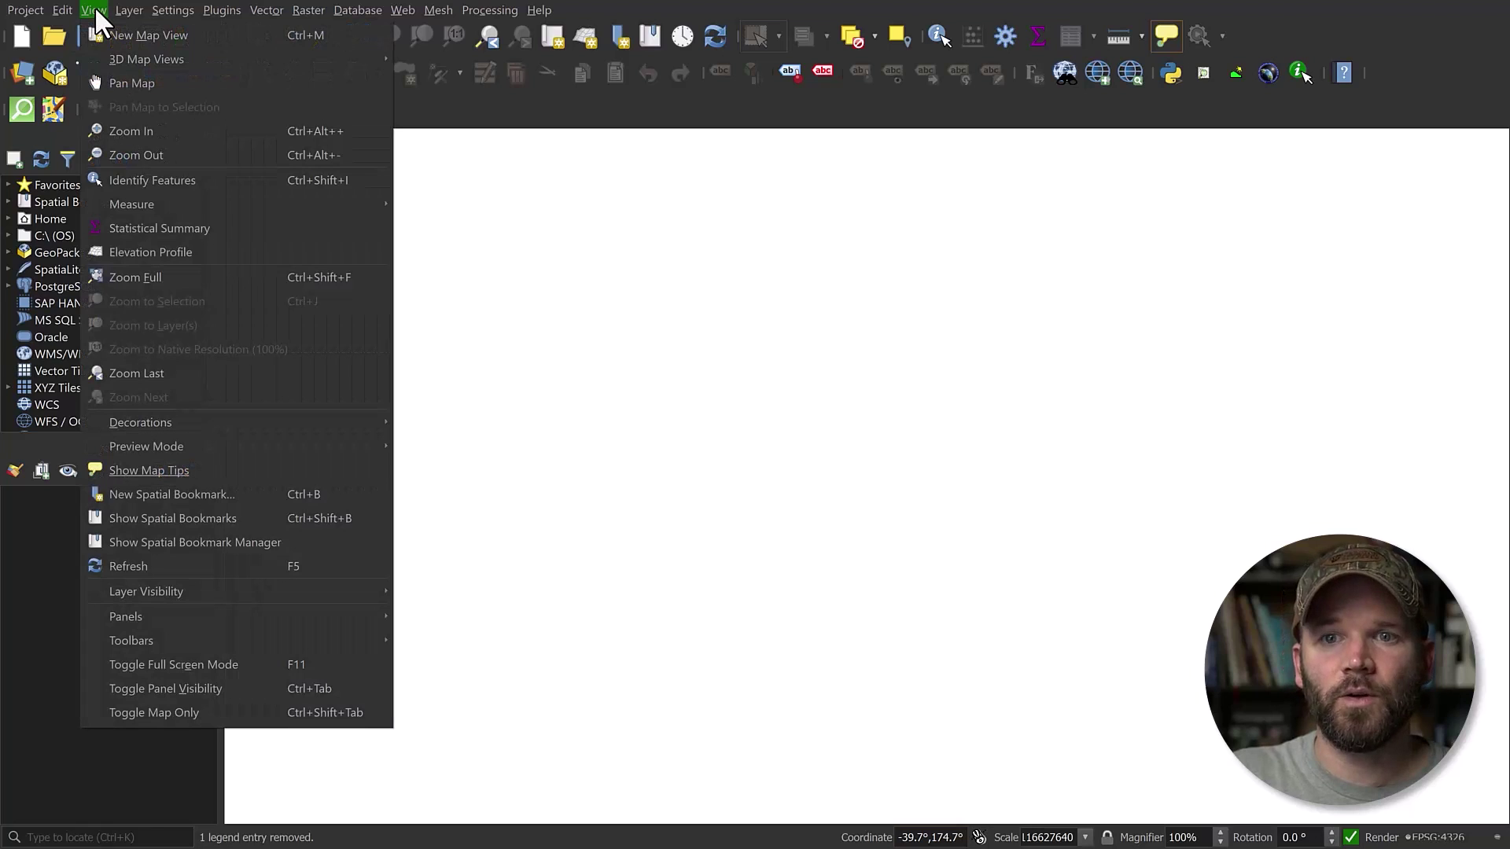
pyautogui.moveTo(210, 617)
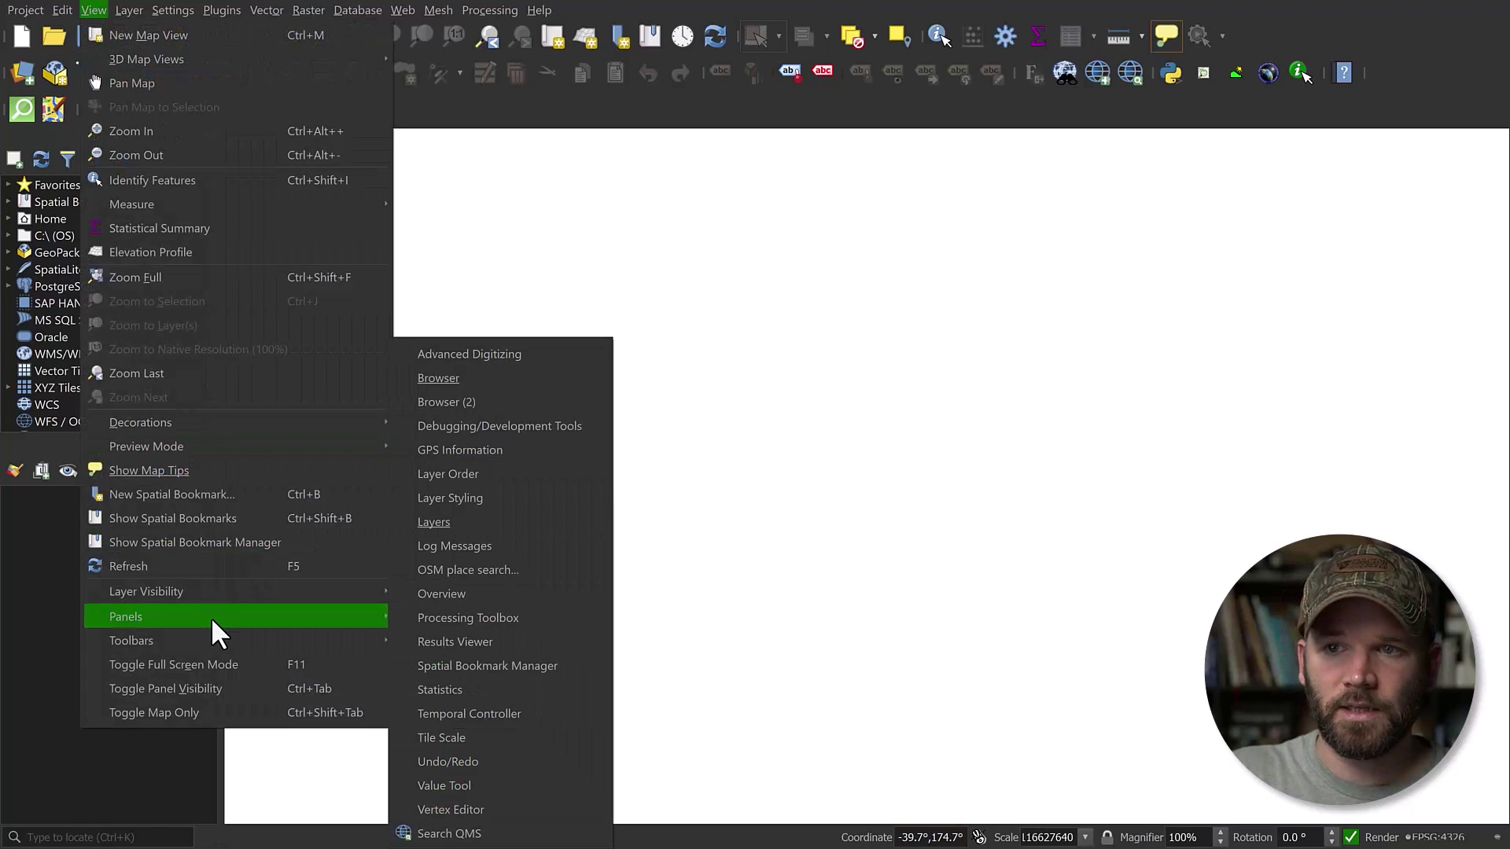
pyautogui.click(41, 612)
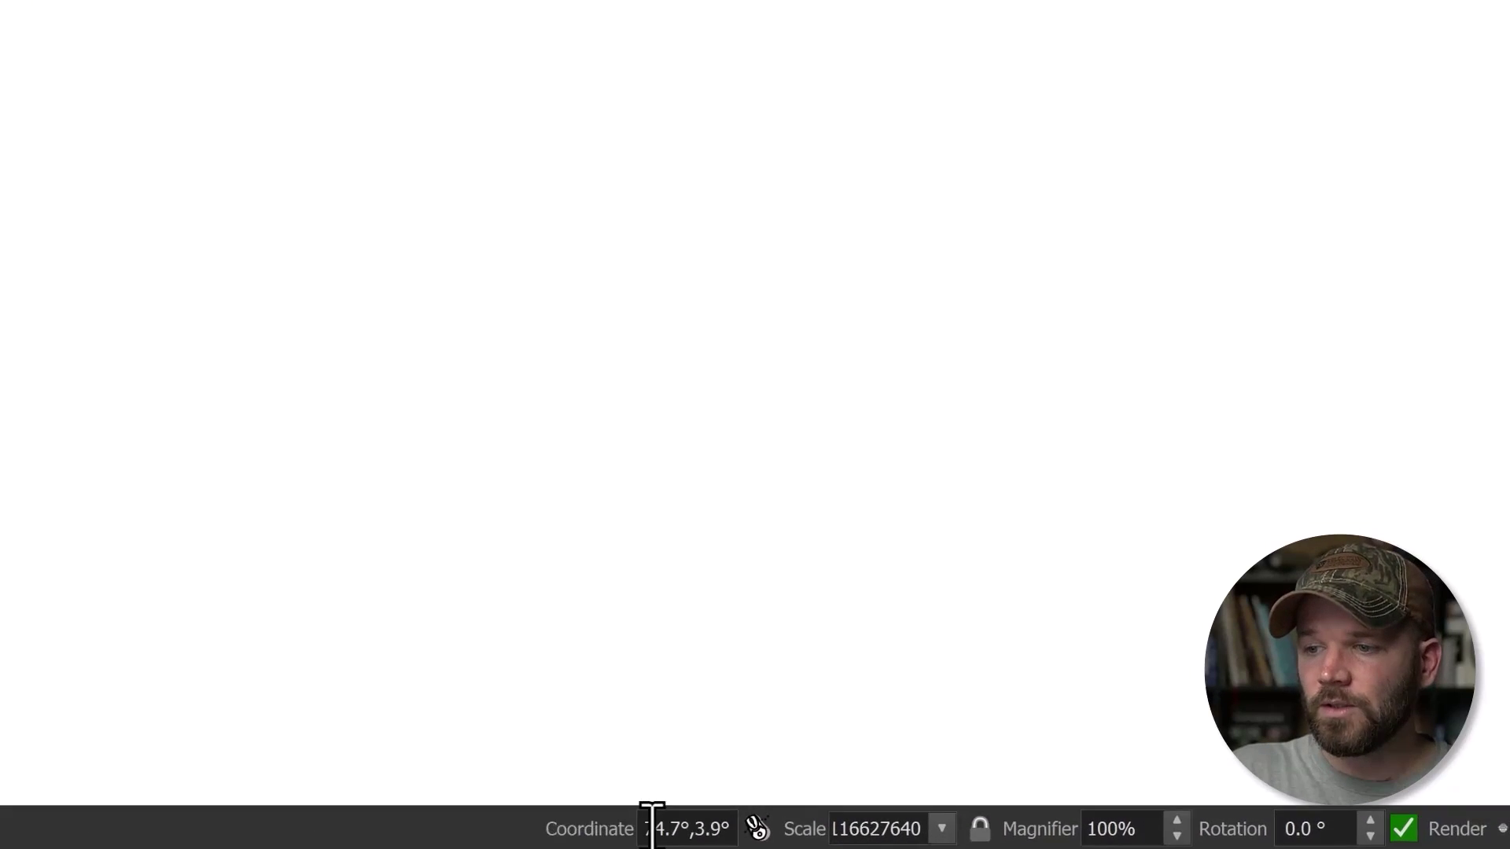
# Step: Load the built-in world map layer by entering "world" as the map coordinate
pyautogui.tripleClick(648, 827)
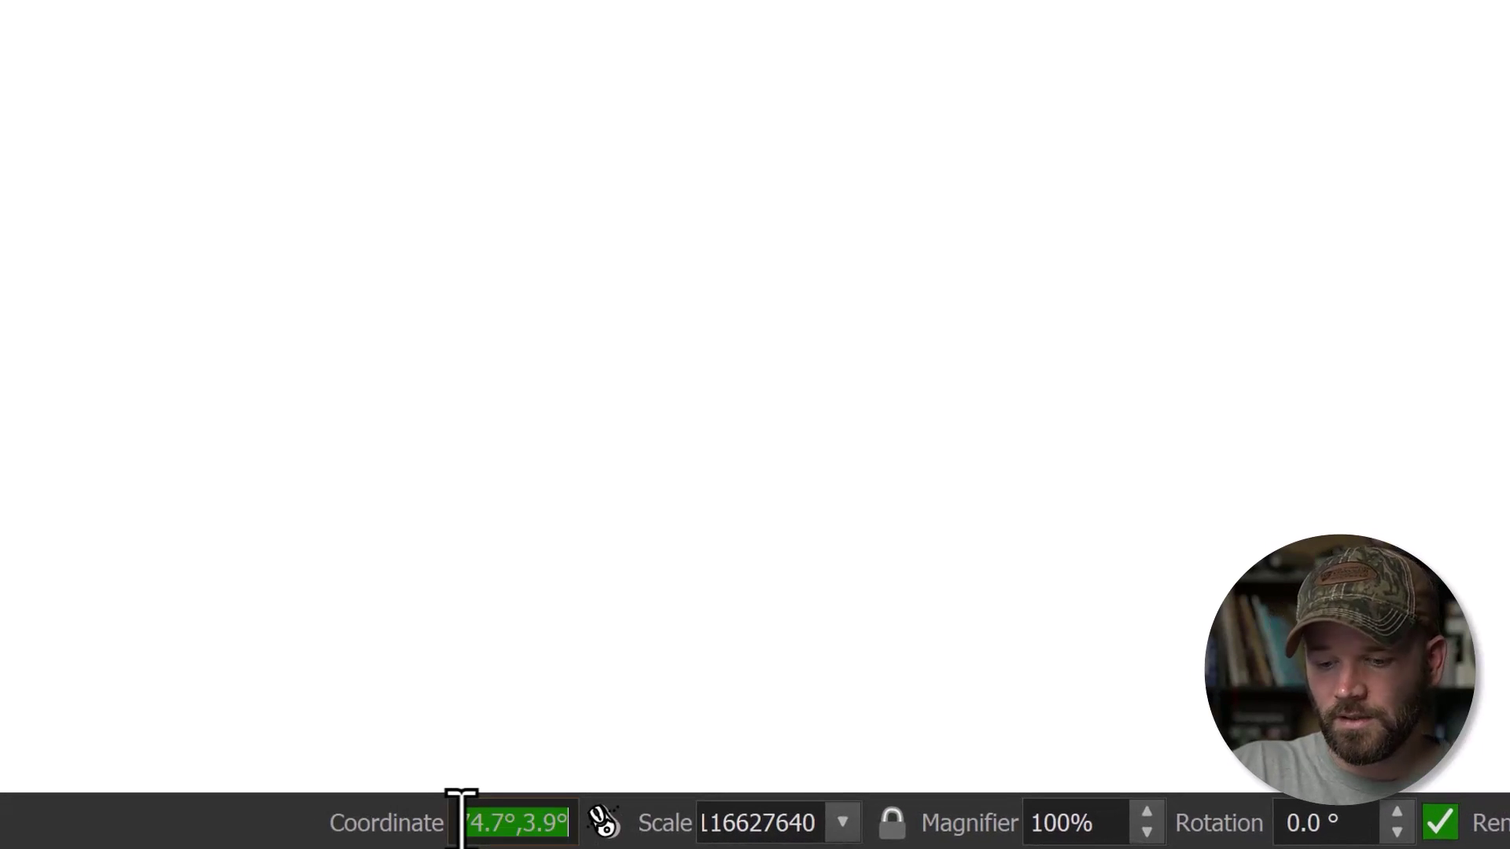
pyautogui.write('world')
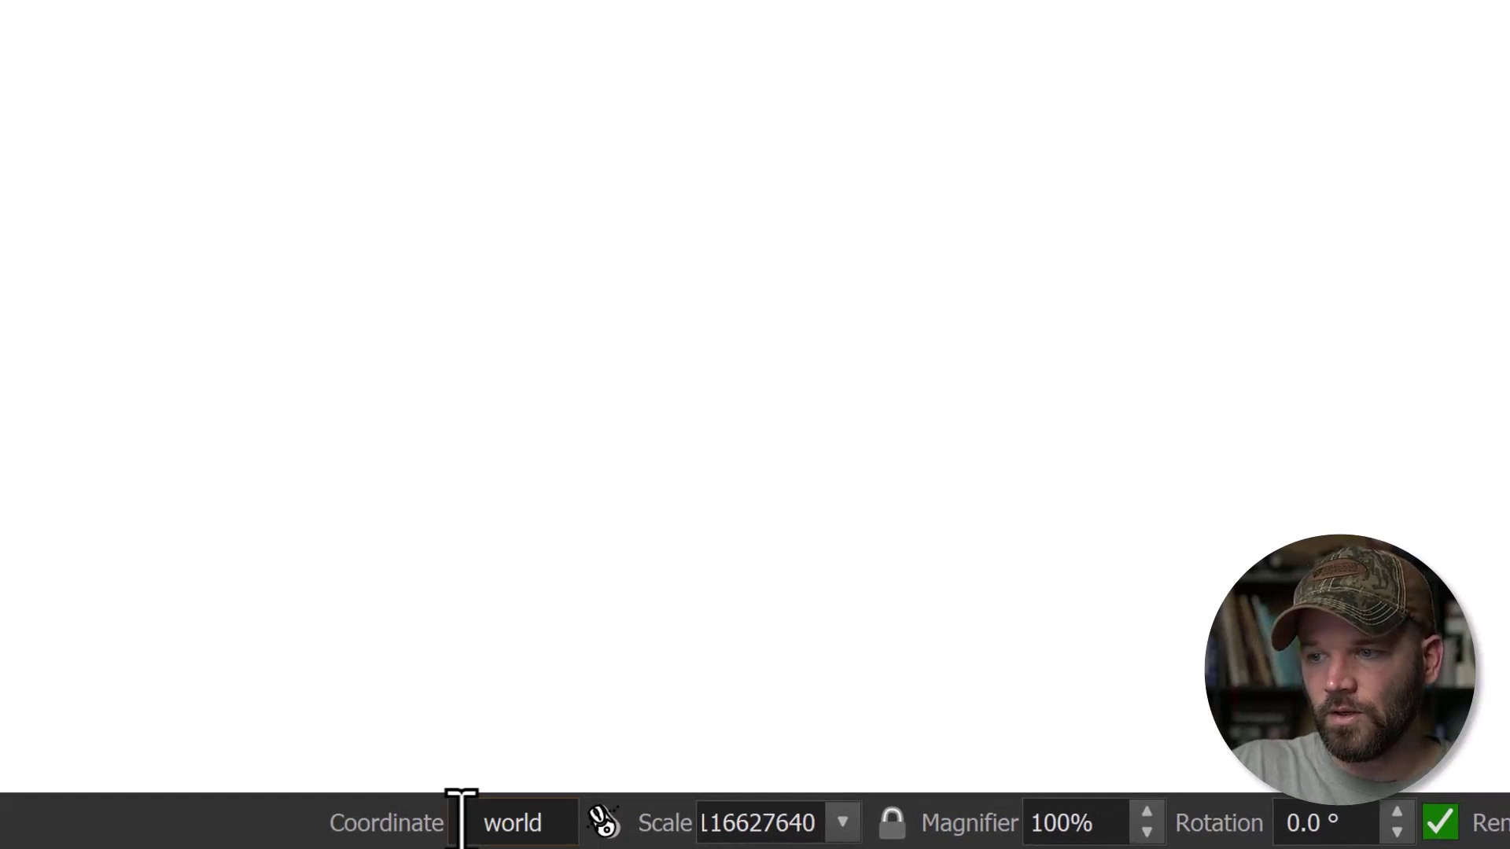
pyautogui.press('Return')
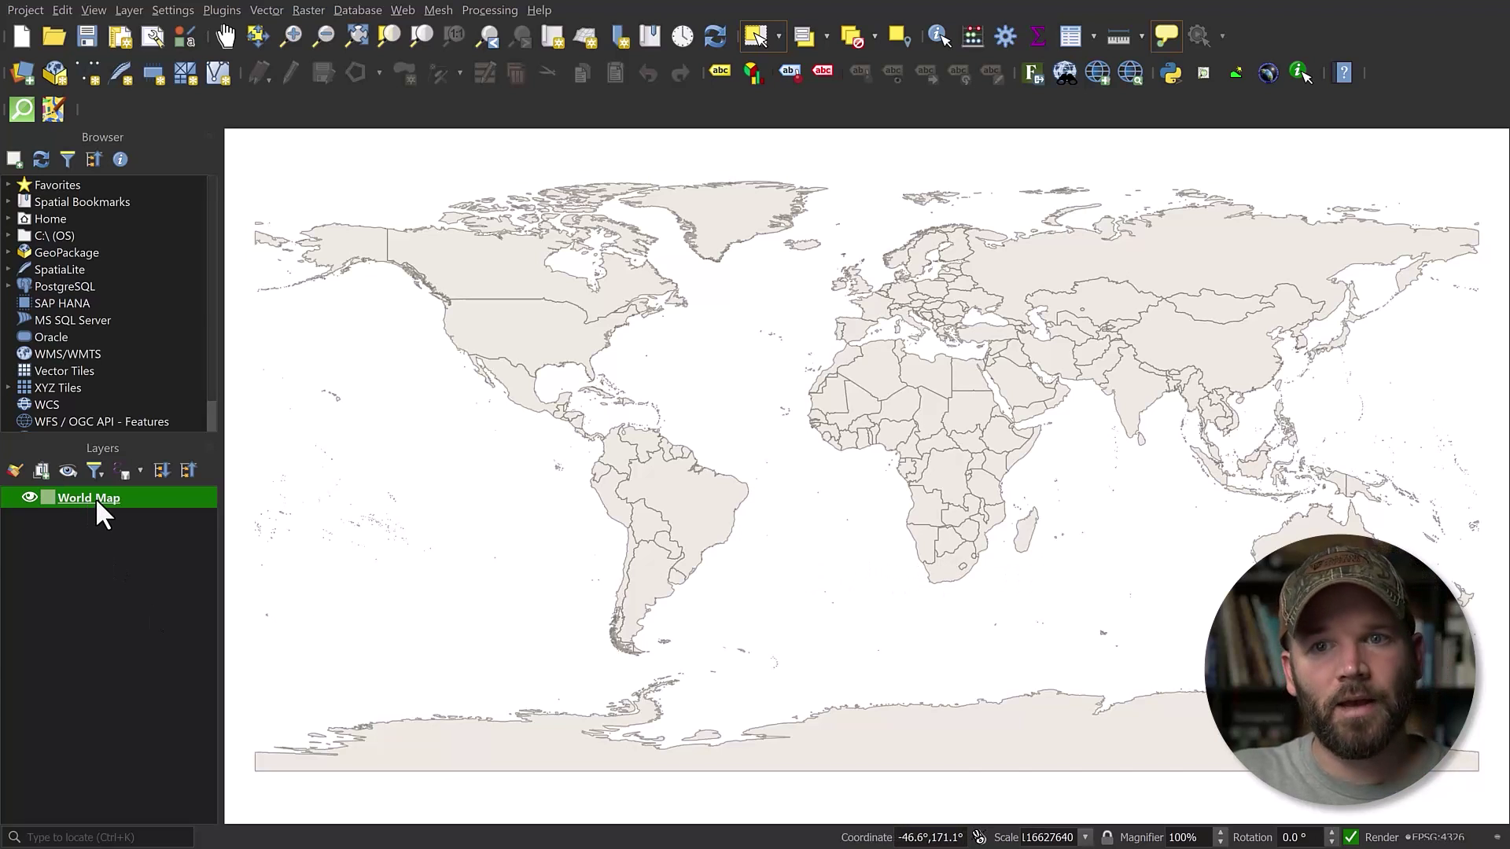
# Step: Select the Brazil polygon on the World Map layer
pyautogui.moveTo(106, 502)
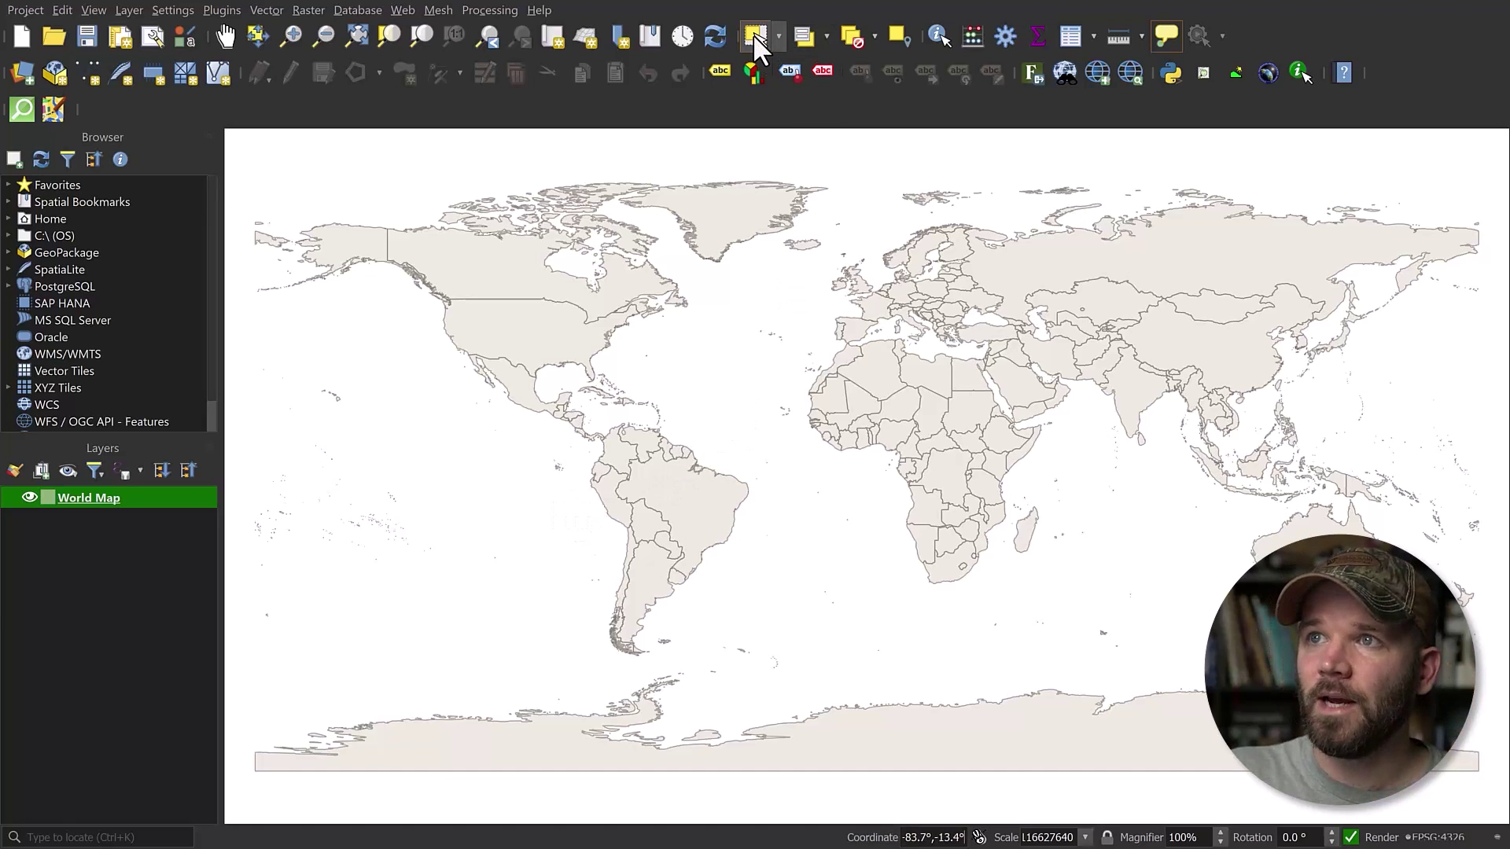
pyautogui.click(753, 35)
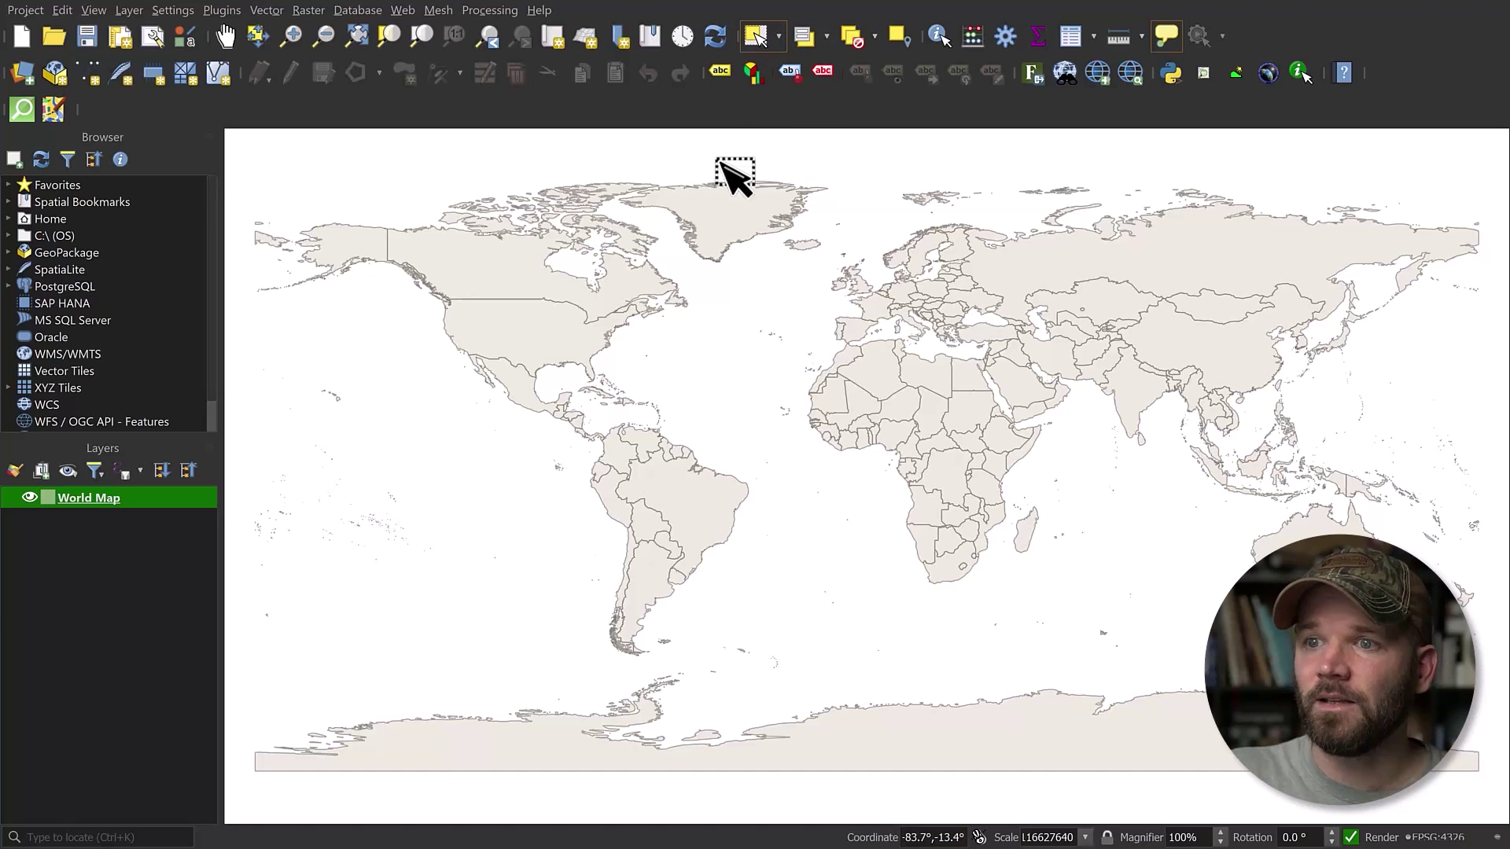
pyautogui.click(693, 507)
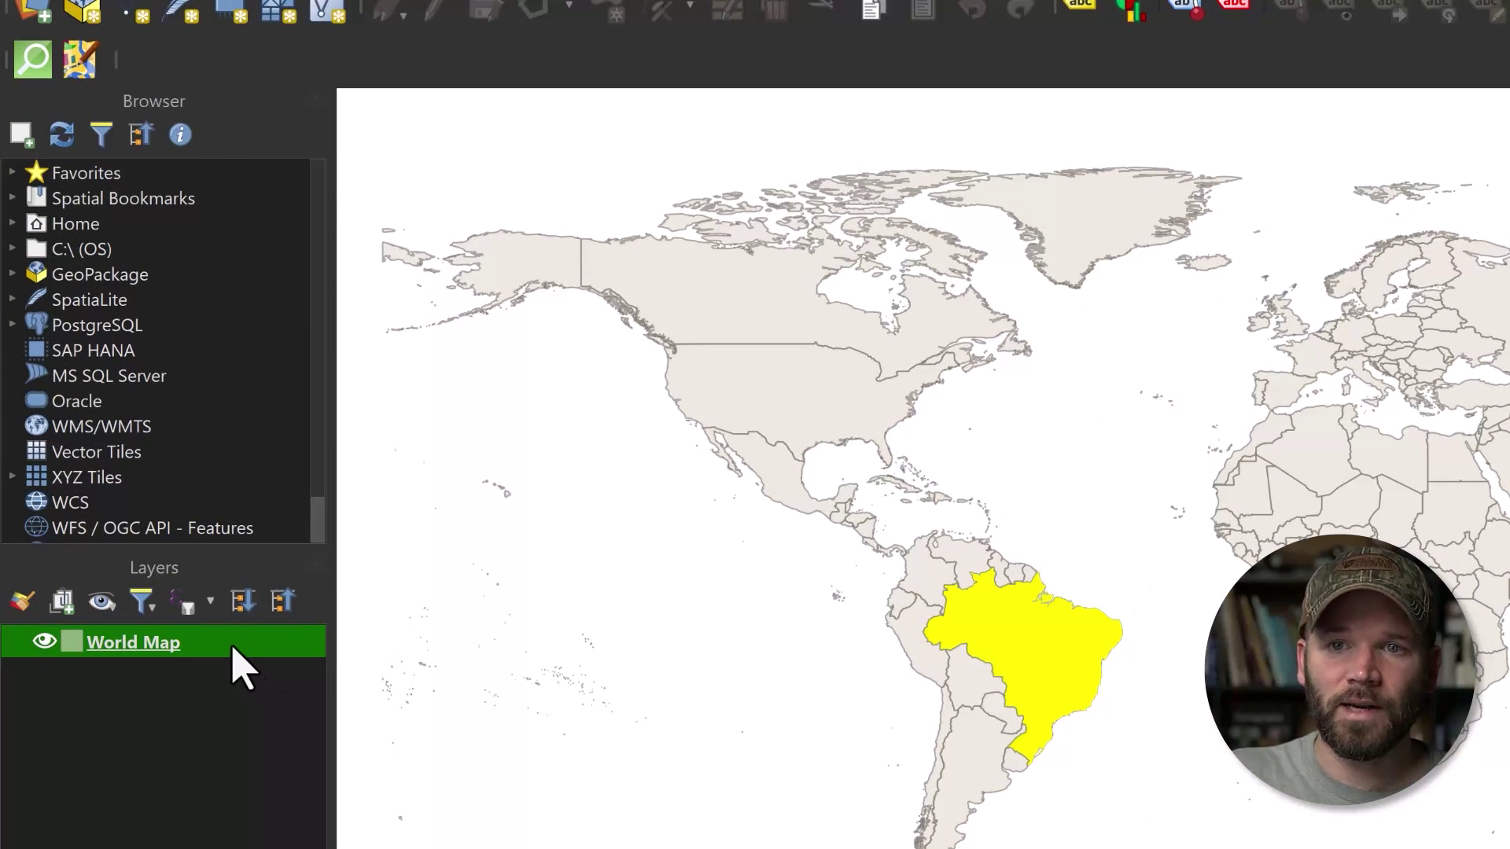
# Step: Export only the selected feature as a GeoPackage, with both file name and layer name Brazil, and add it to the map
pyautogui.rightClick(232, 648)
pyautogui.moveTo(368, 515)
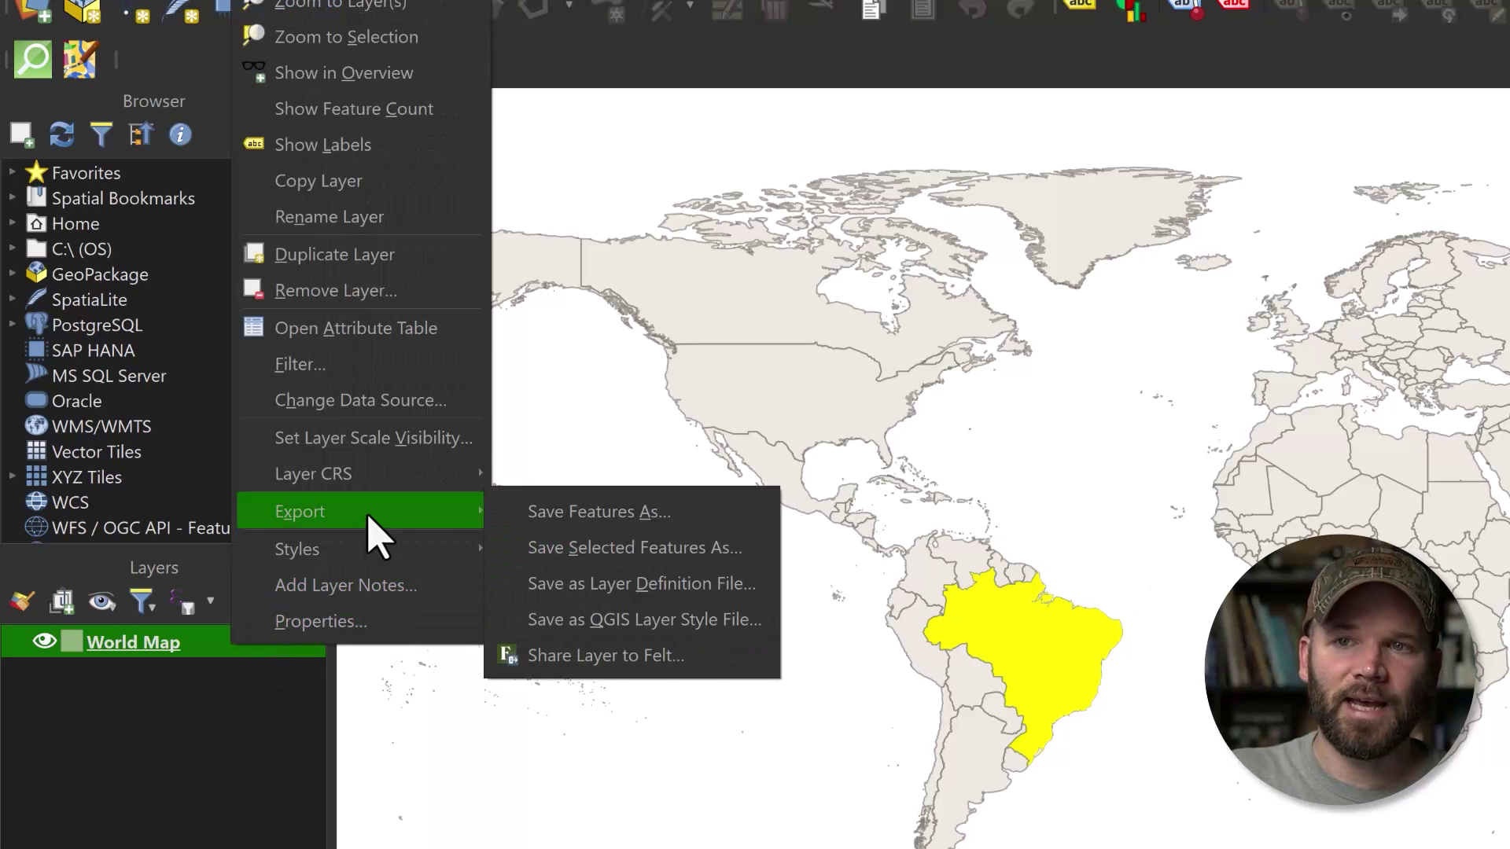
pyautogui.click(722, 555)
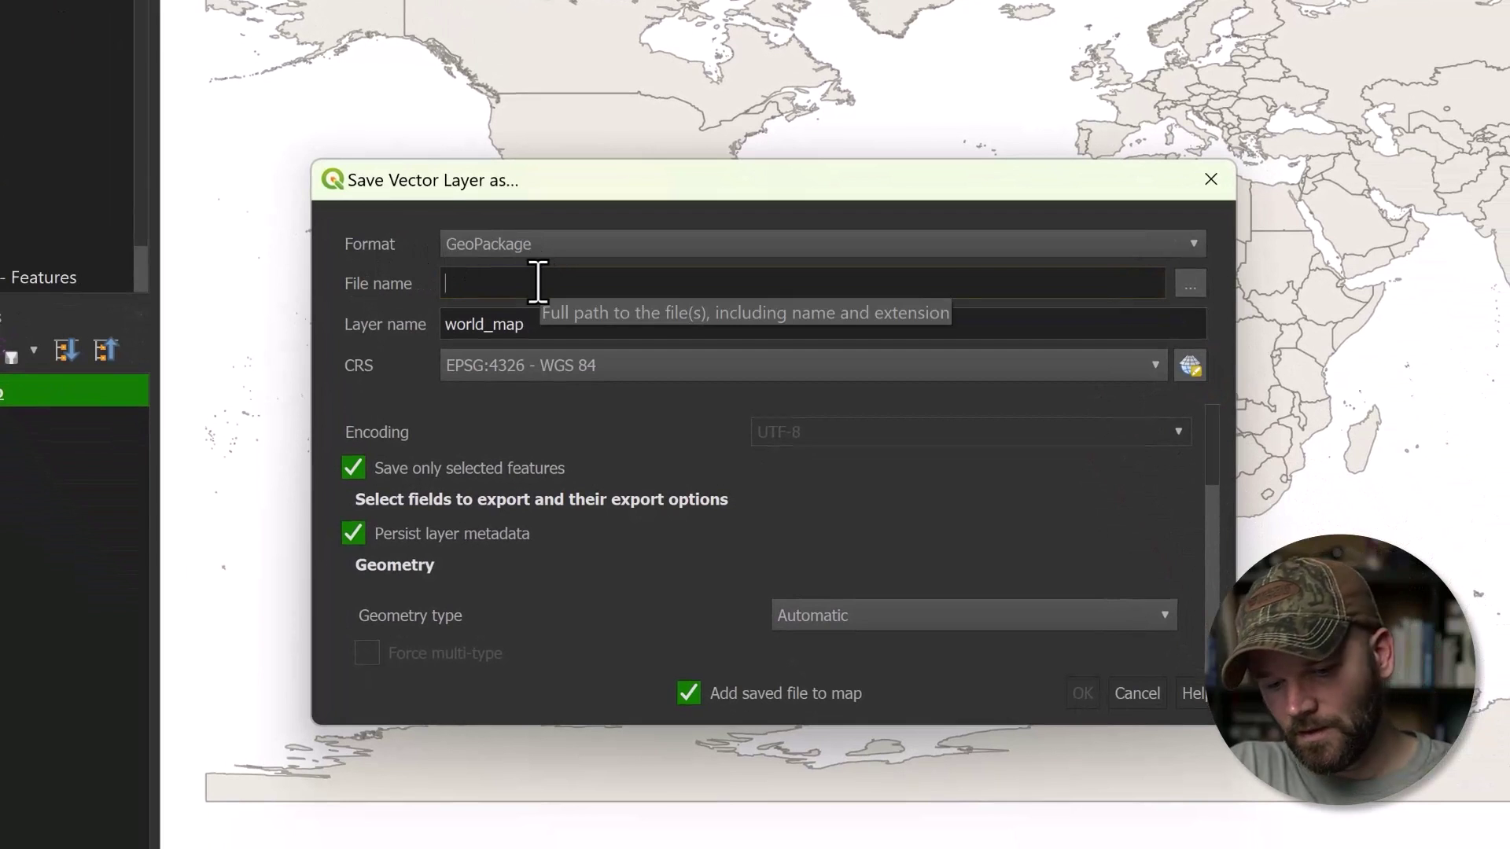
pyautogui.write('Brazil')
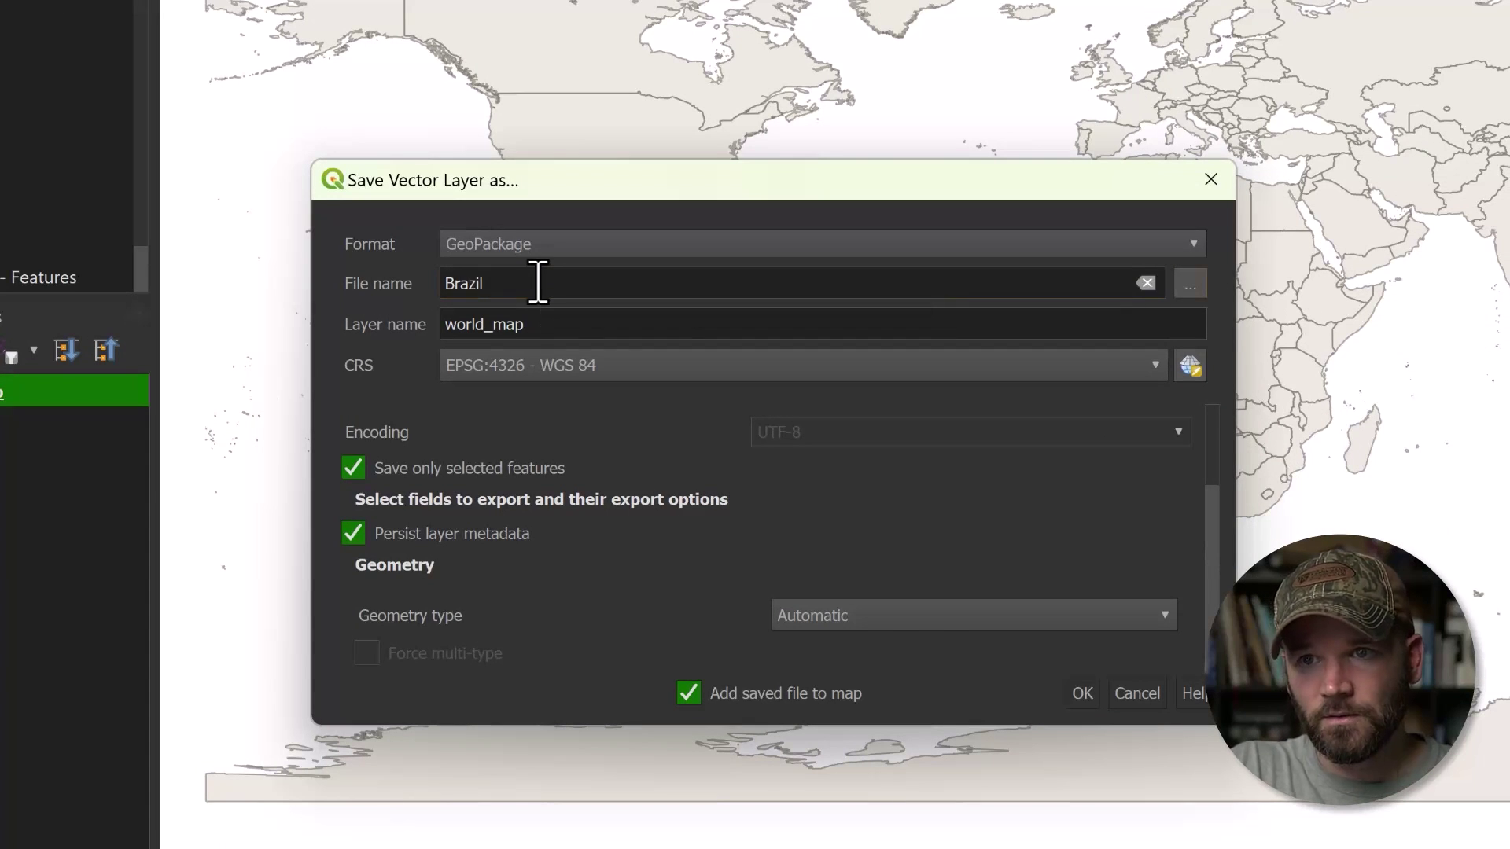
pyautogui.moveTo(540, 325); pyautogui.dragTo(331, 314)
pyautogui.write('Brazil')
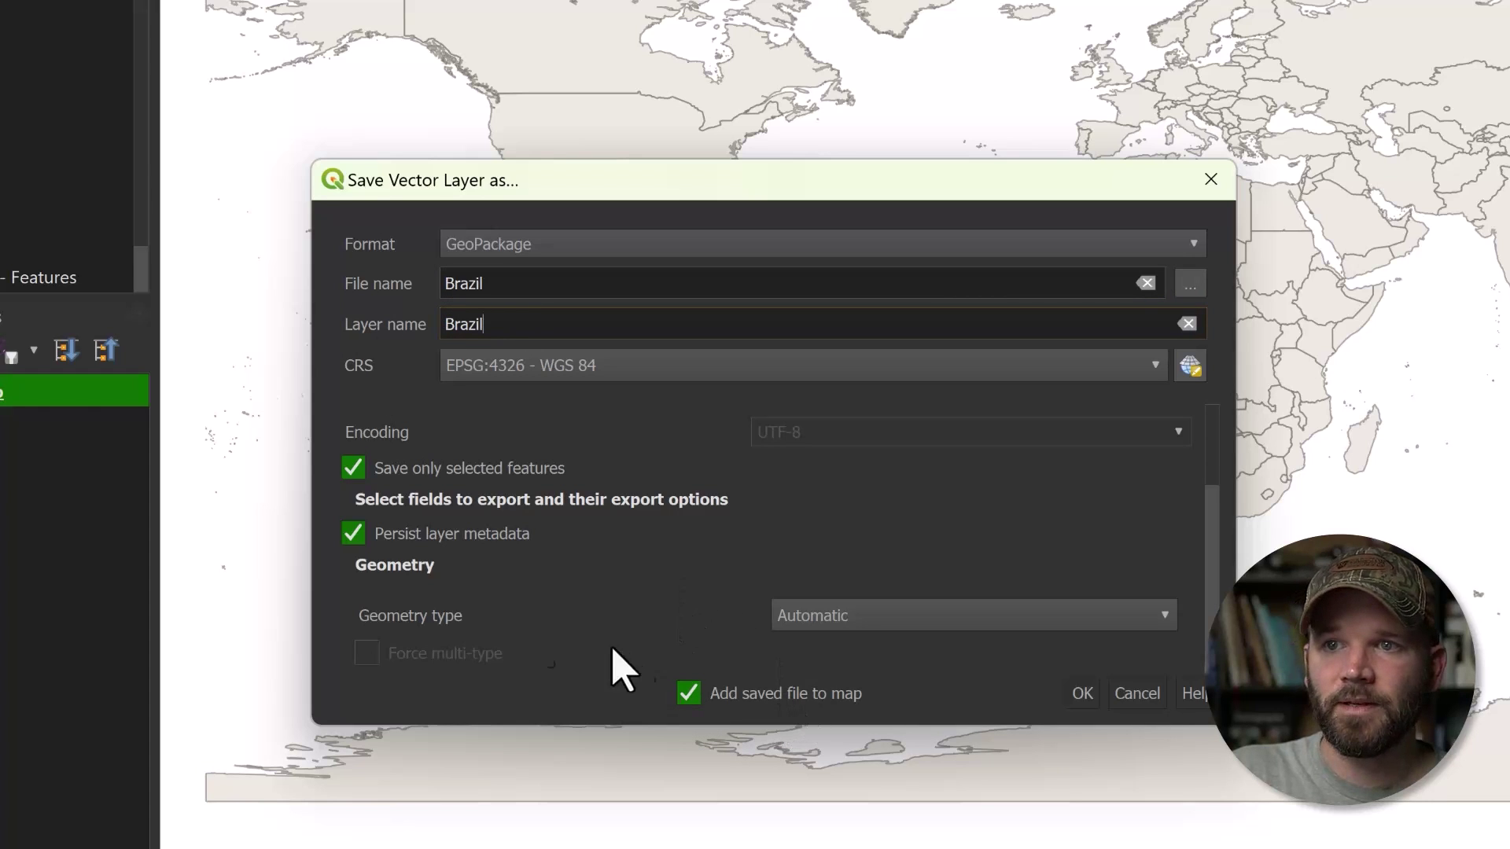
pyautogui.click(1127, 256)
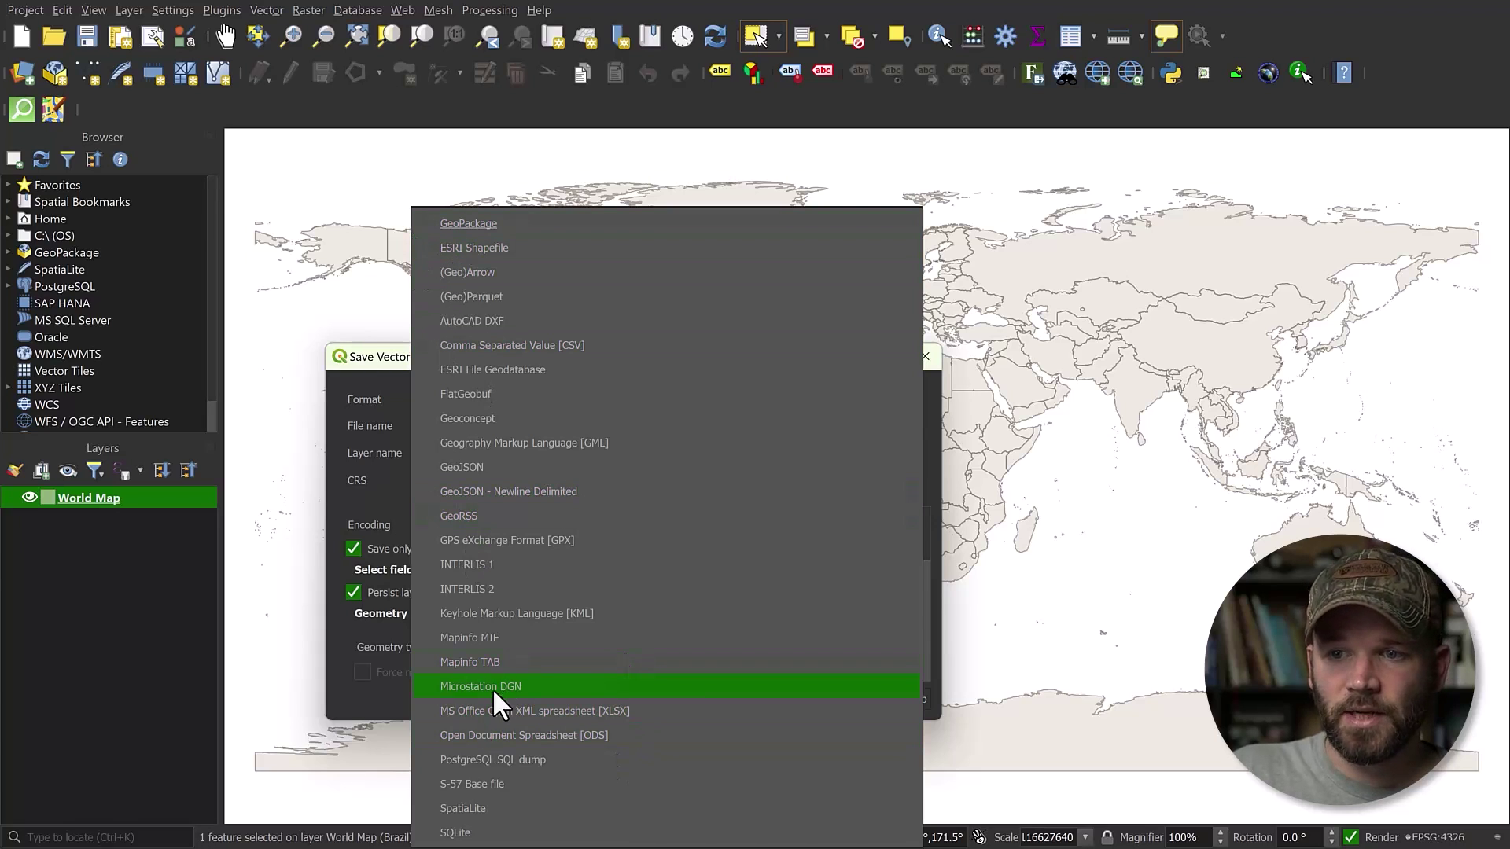
pyautogui.click(366, 693)
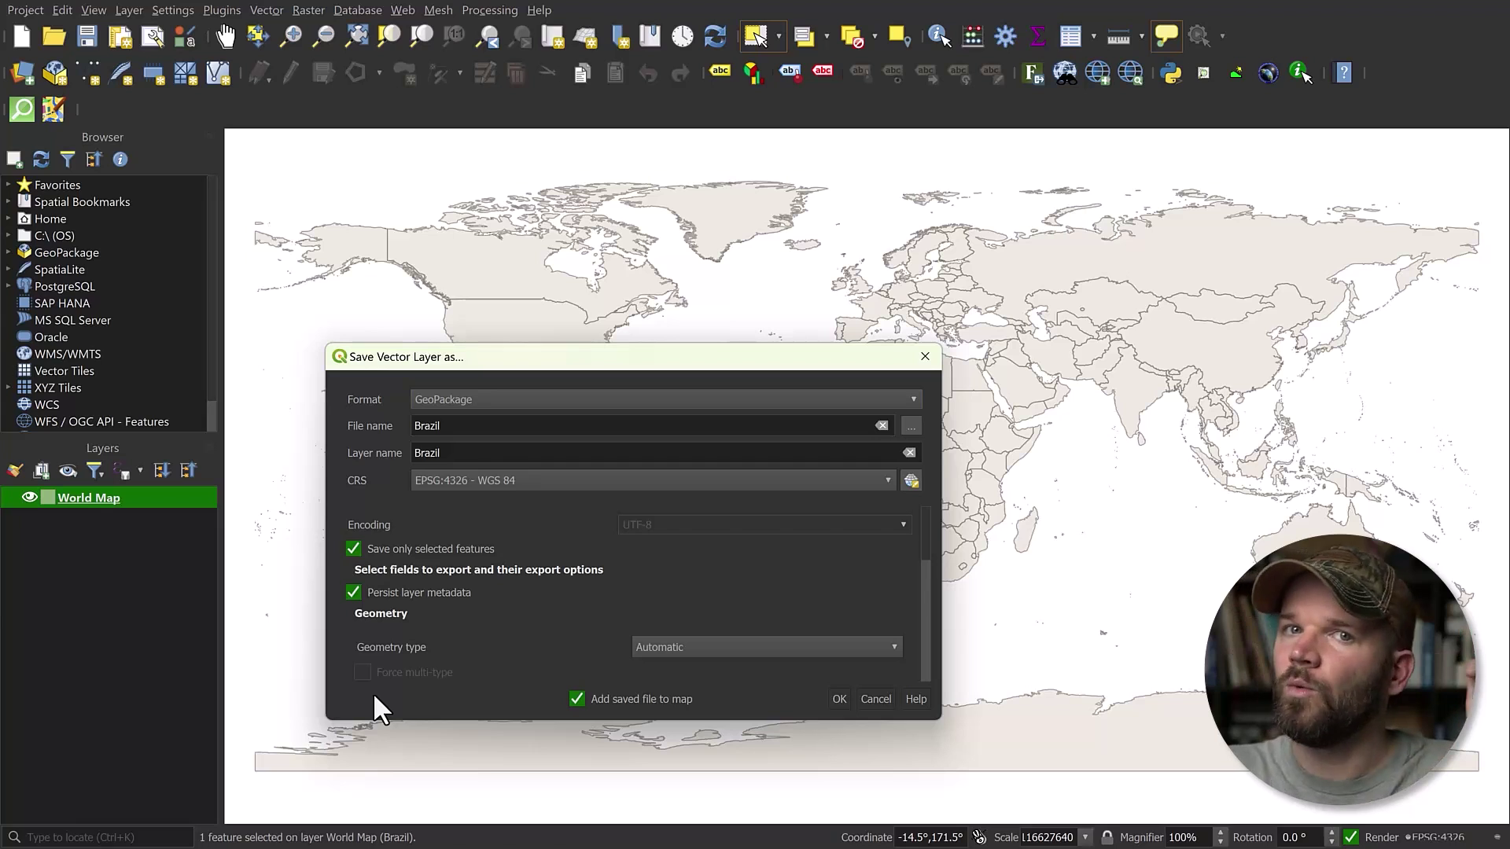
pyautogui.click(839, 699)
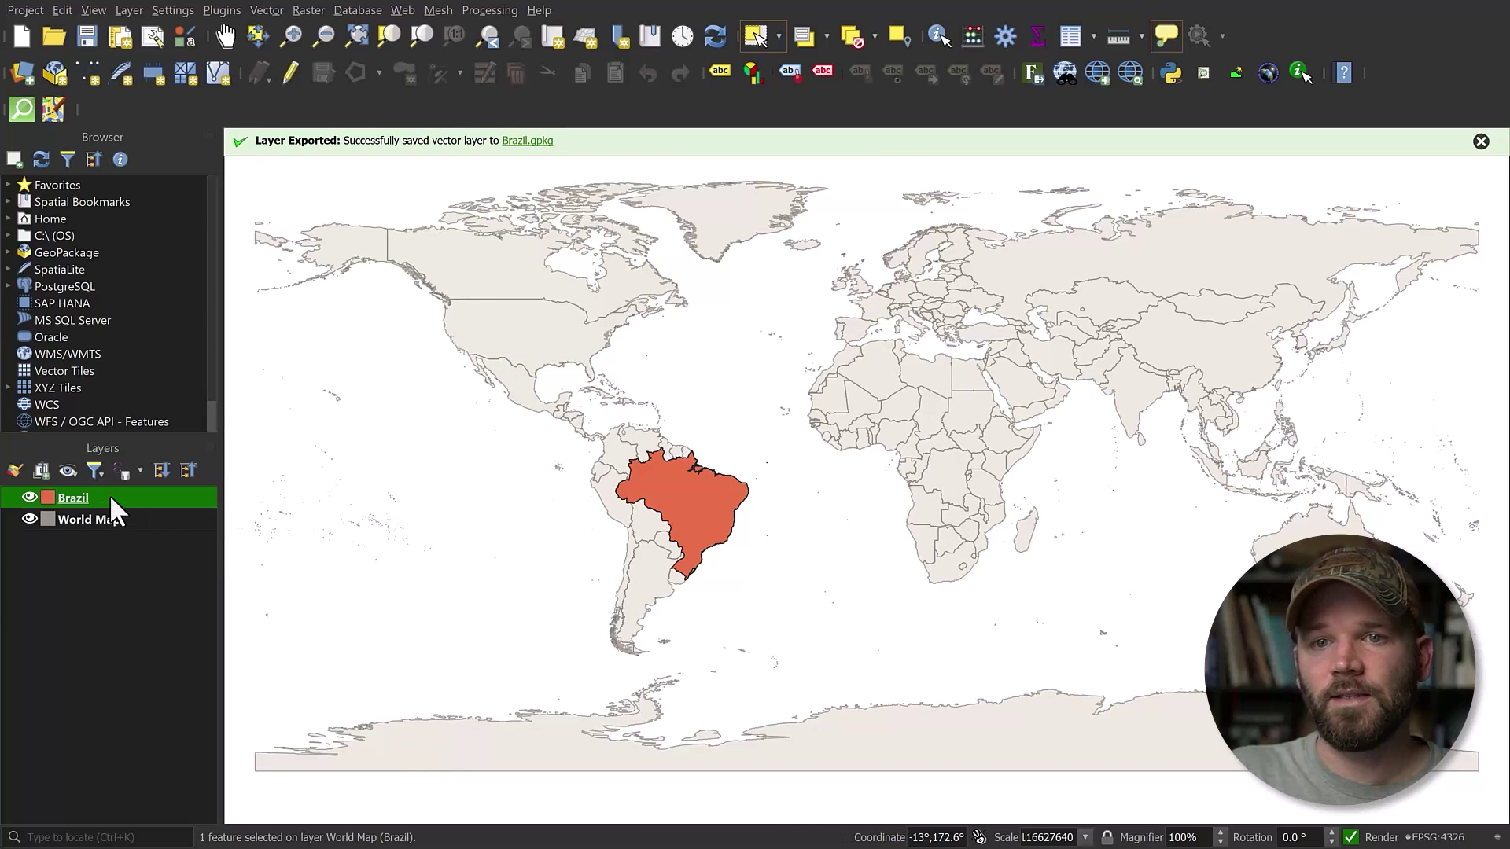
# Step: Hide the World Map layer briefly to check the exported Brazil layer on its own, and dismiss the export notice
pyautogui.click(27, 518)
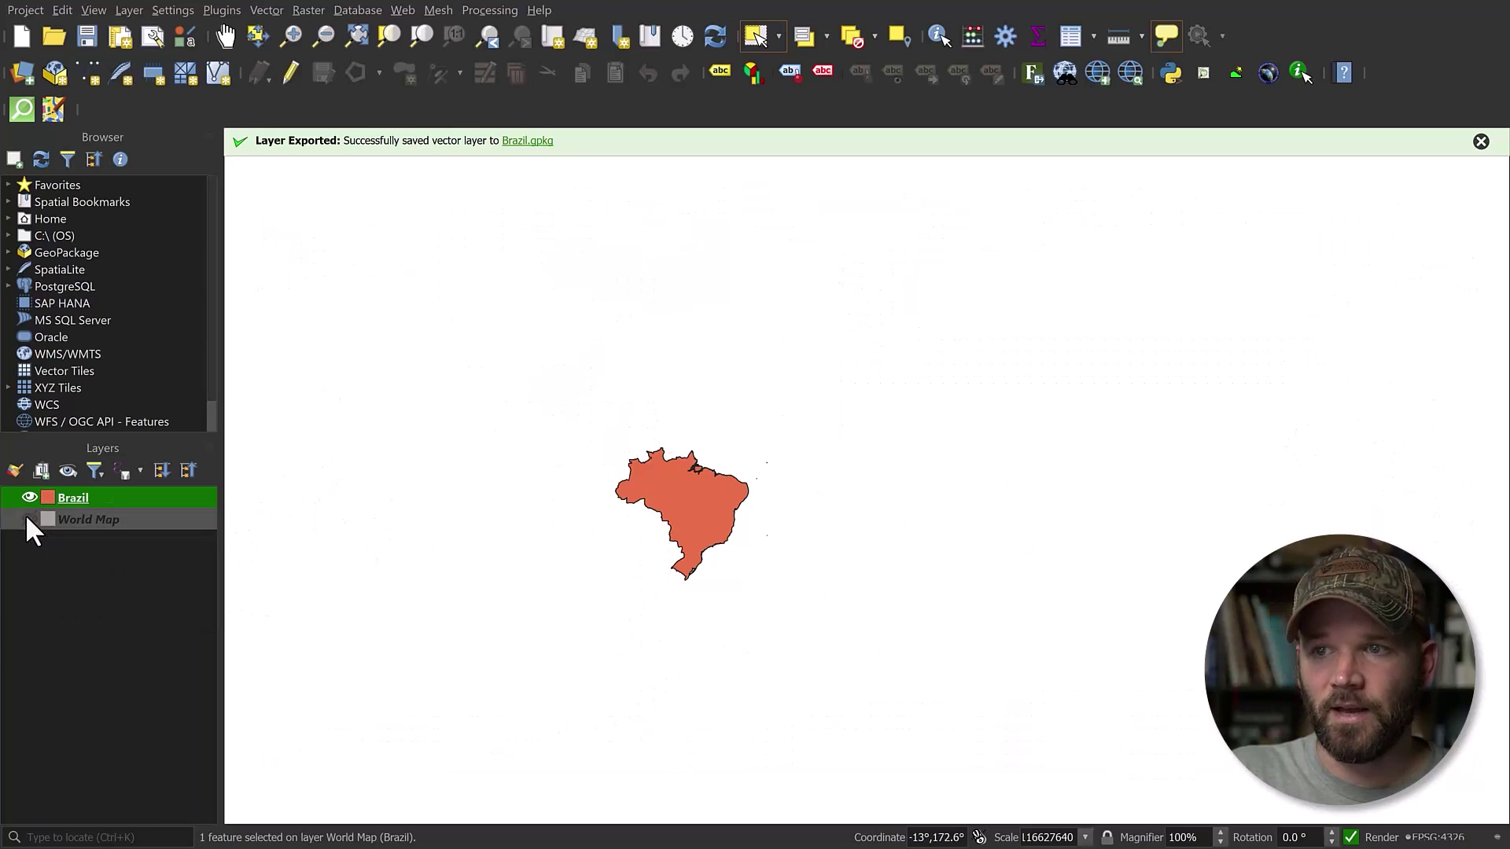
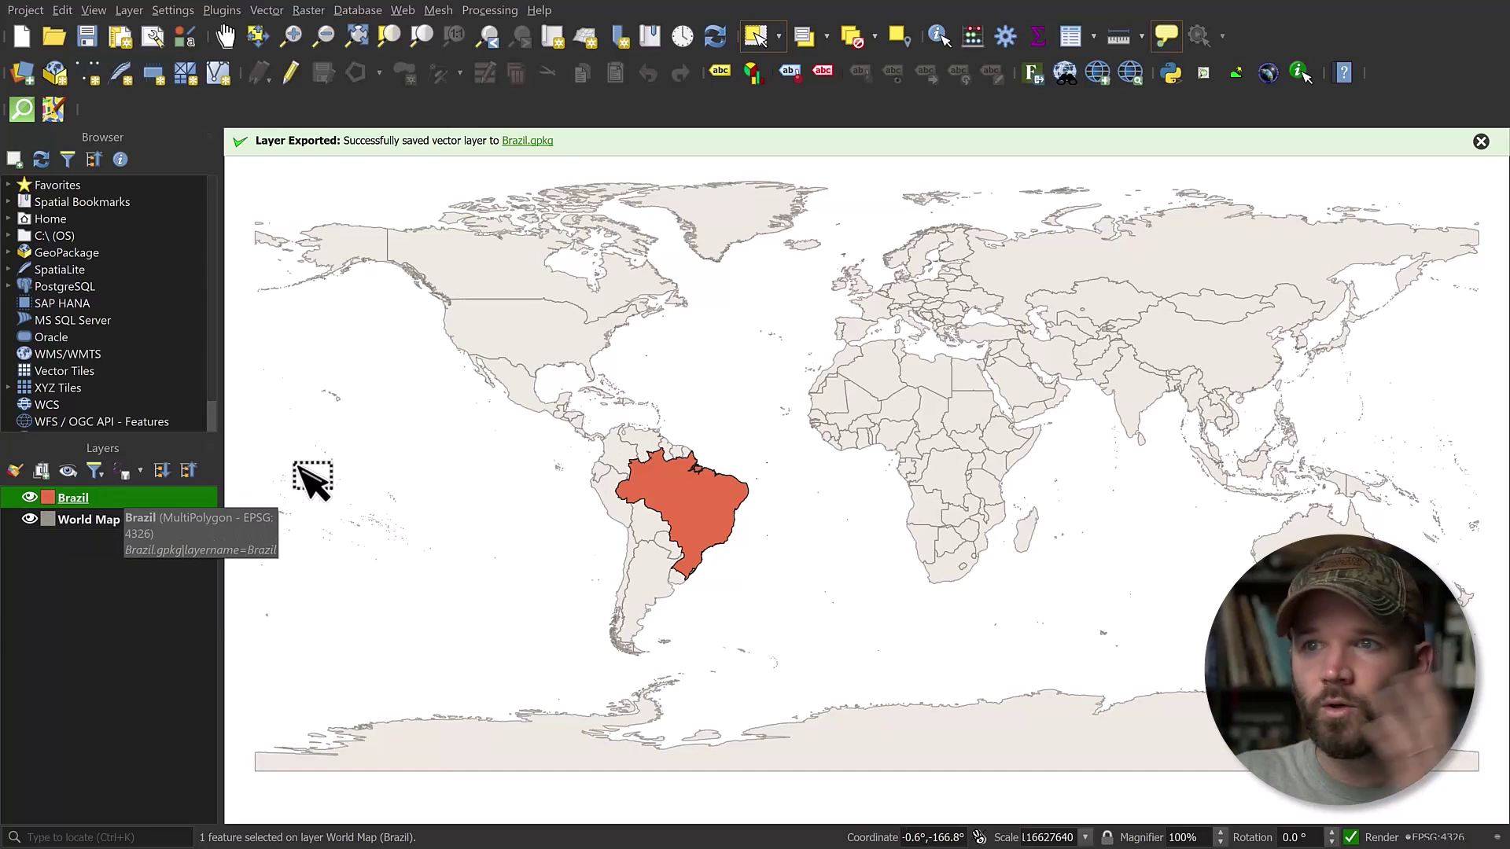
pyautogui.click(1481, 142)
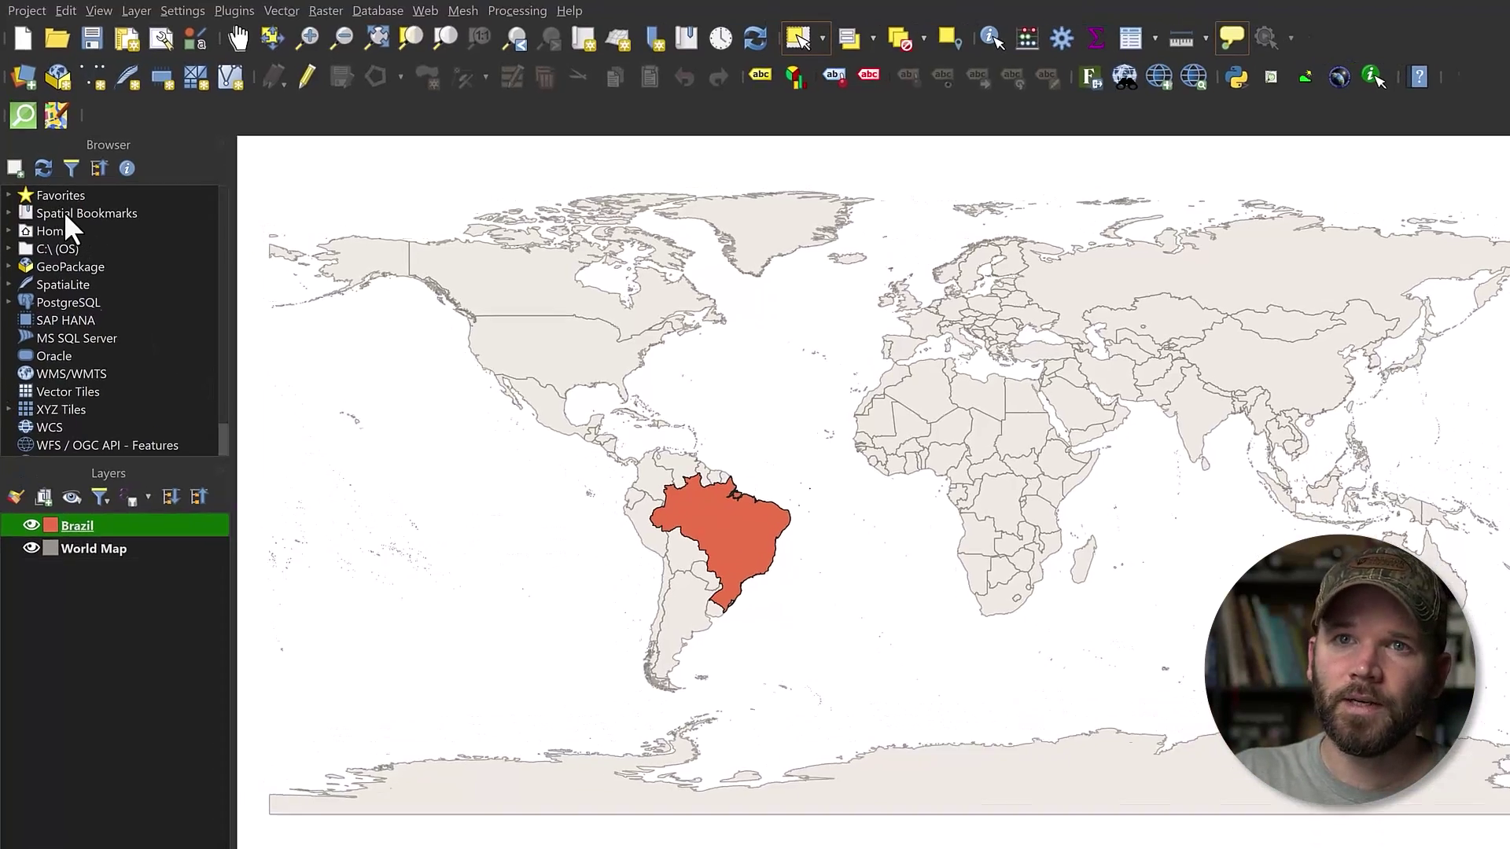
# Step: Save the current full-world view as a user spatial bookmark named Wide
pyautogui.click(60, 202)
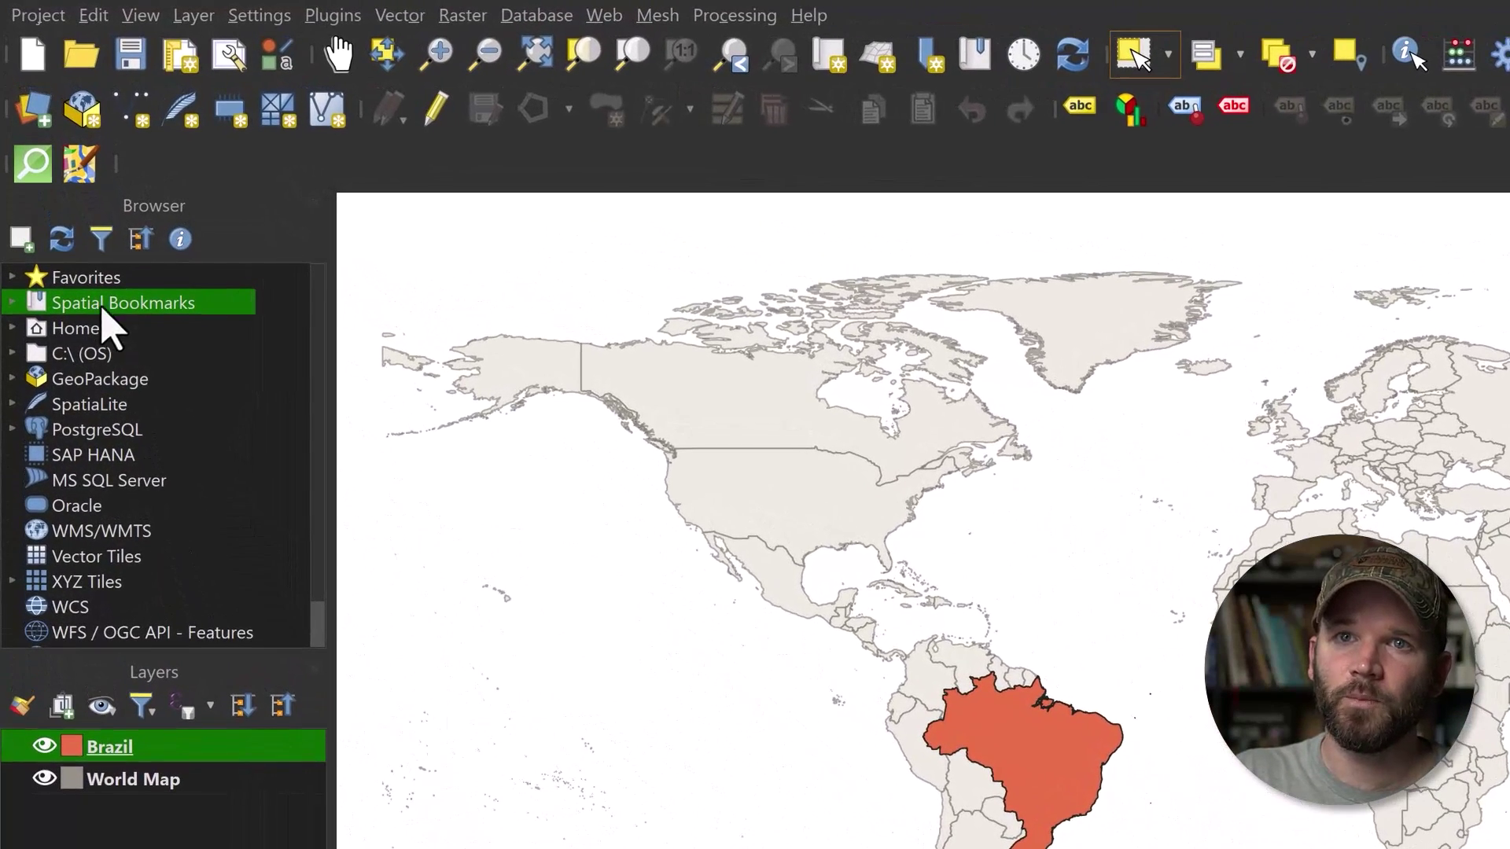
pyautogui.rightClick(152, 275)
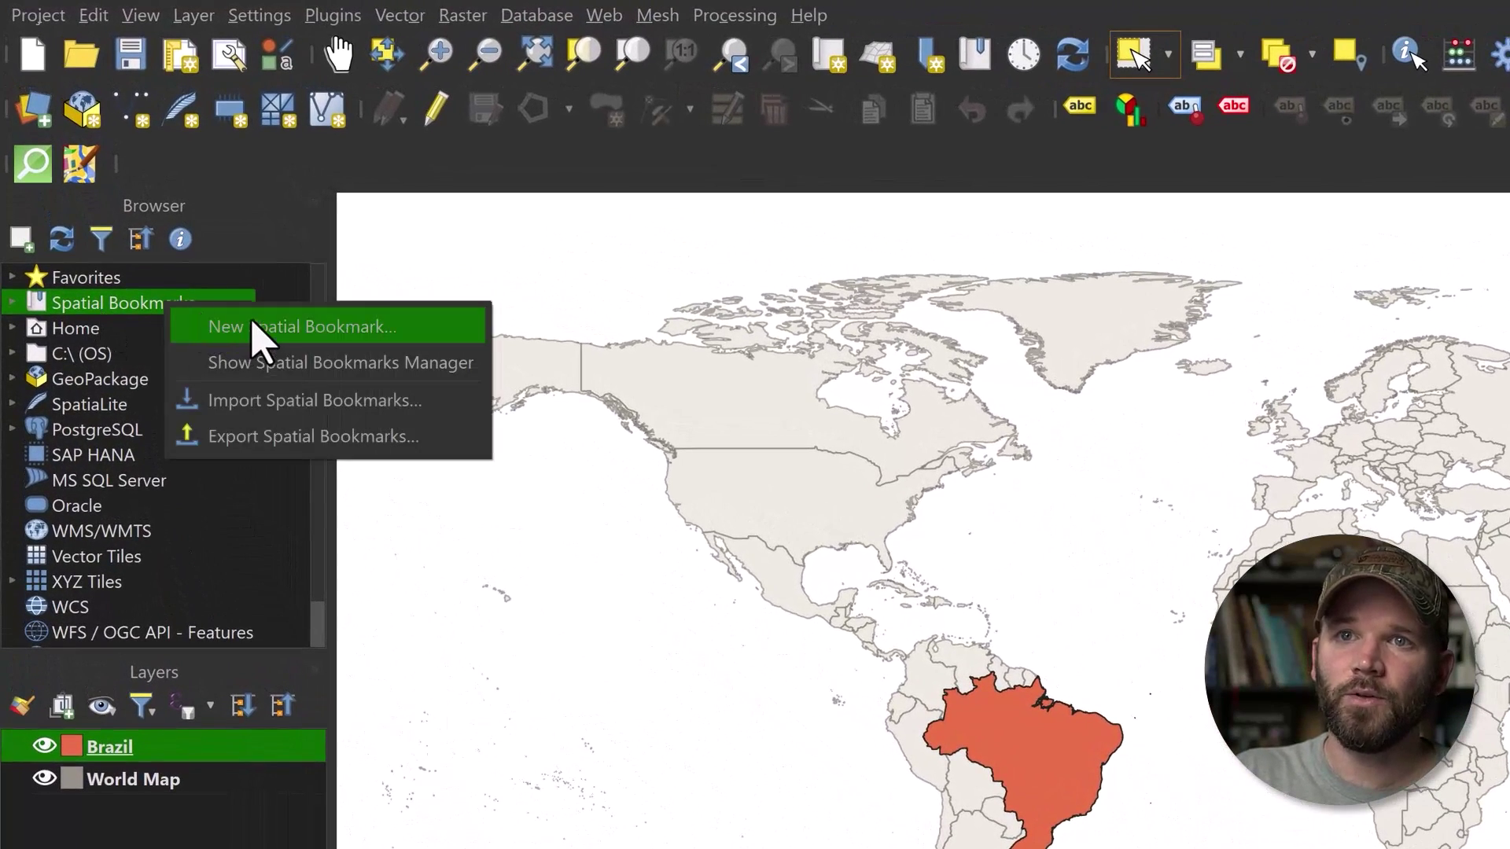
pyautogui.click(253, 328)
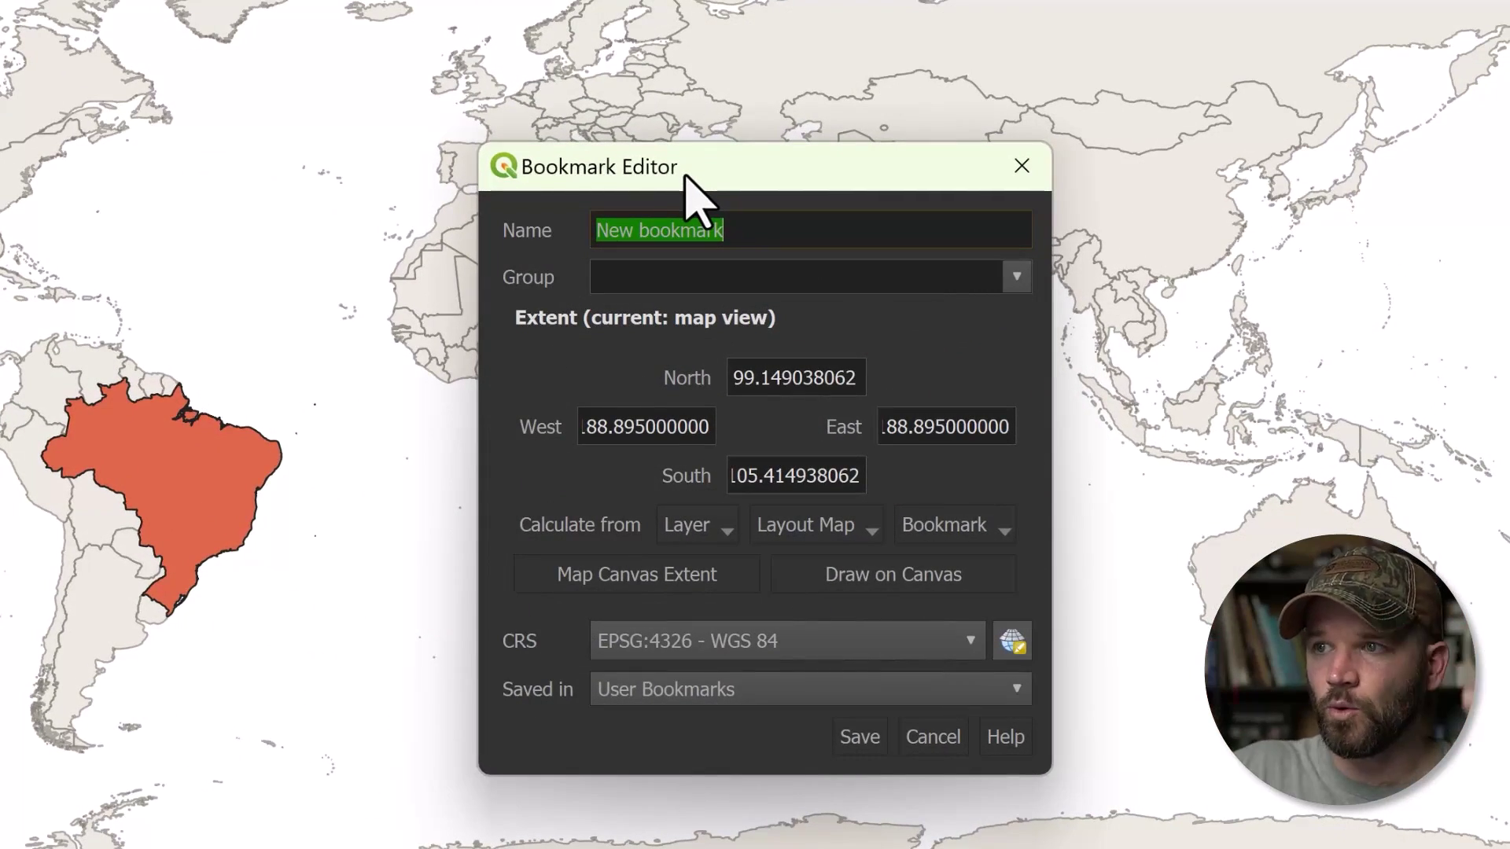
pyautogui.write('Wide')
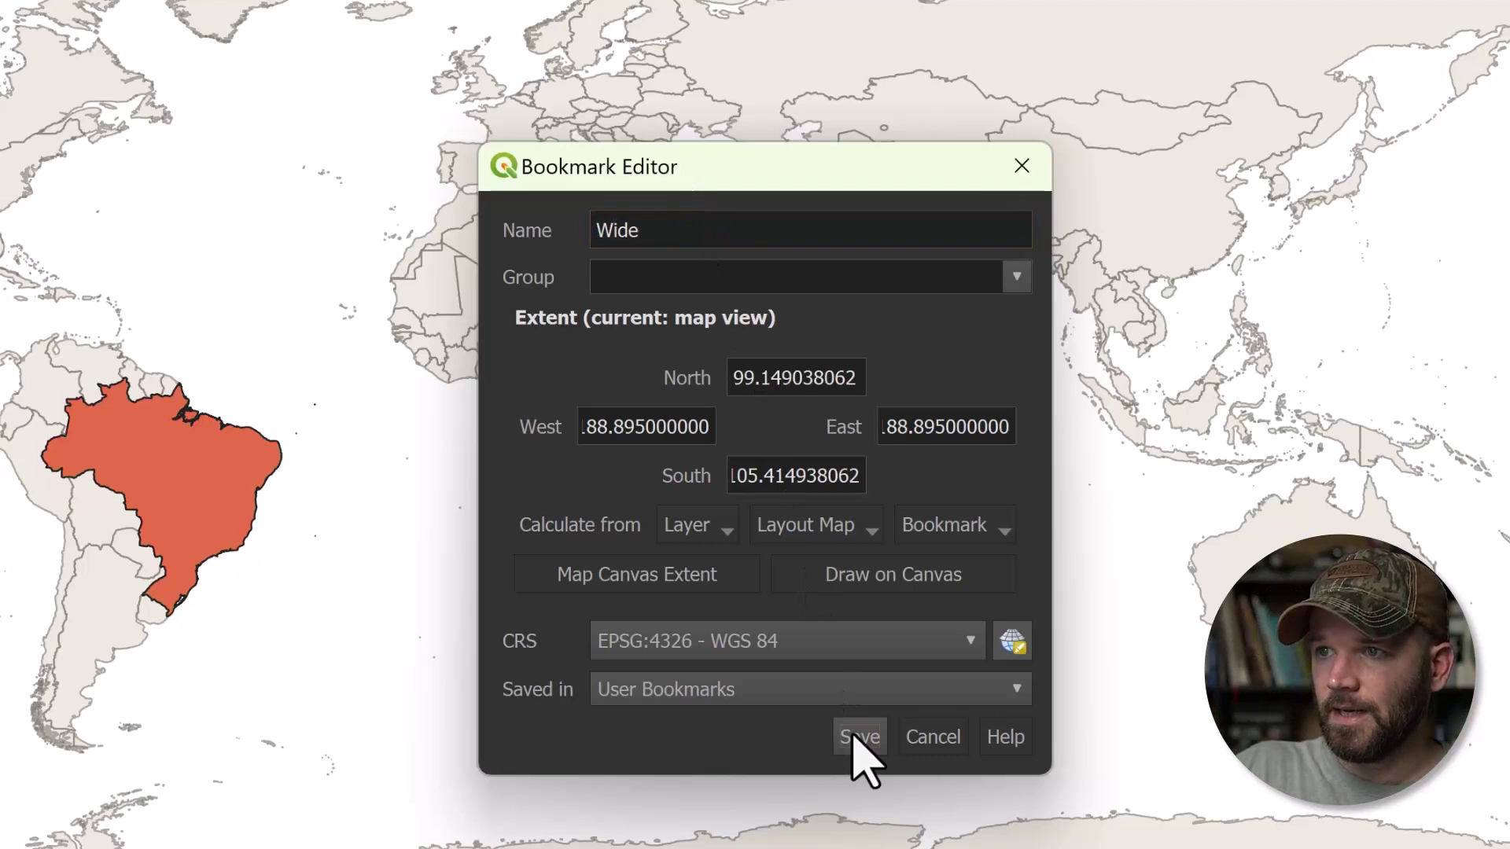
pyautogui.click(859, 739)
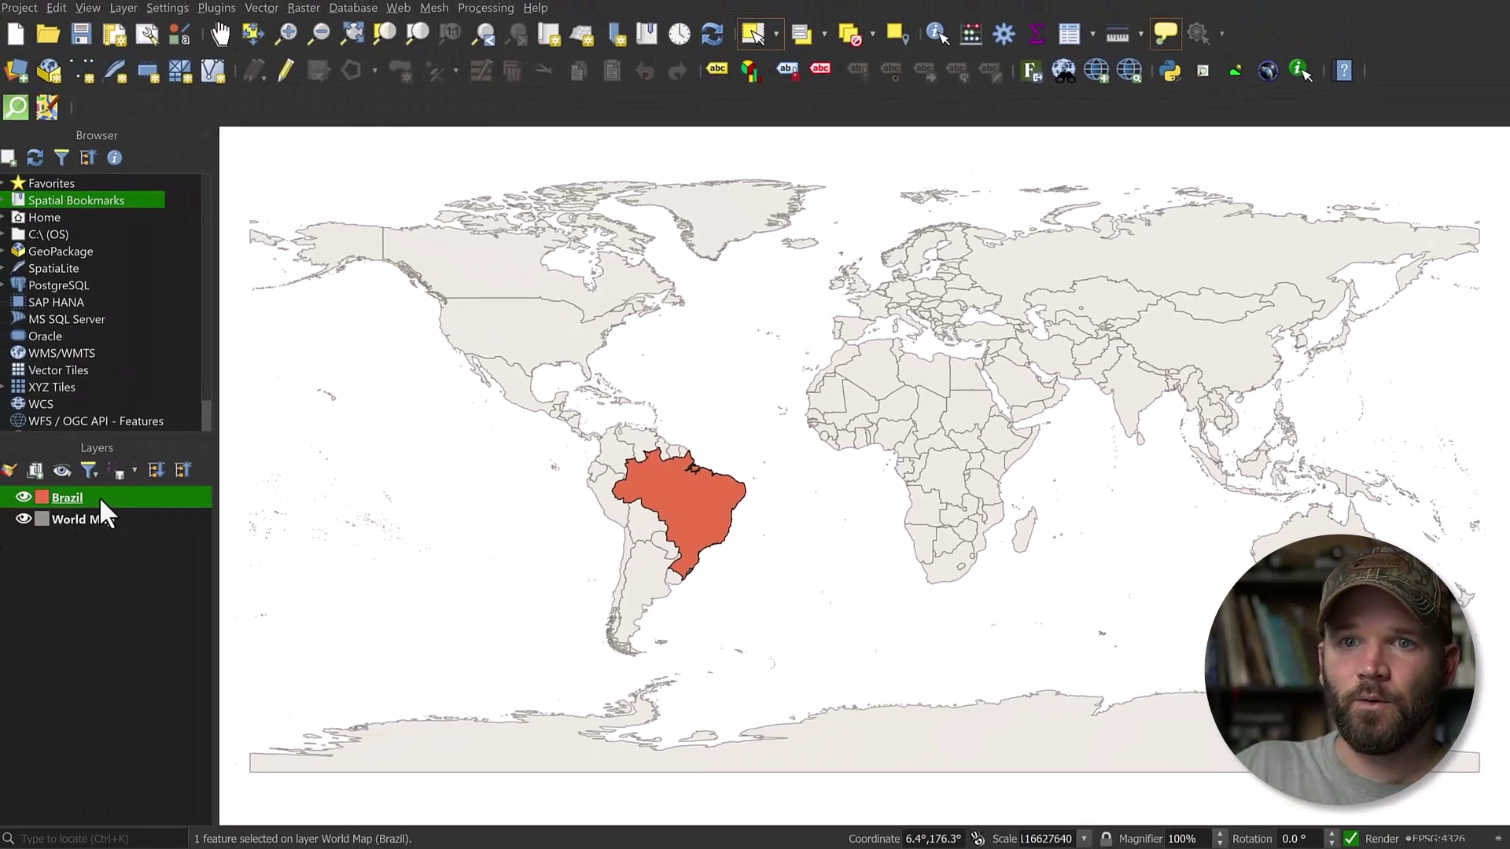
# Step: Zoom to the extent of the Brazil layer and save that view as a user spatial bookmark named Close
pyautogui.rightClick(101, 497)
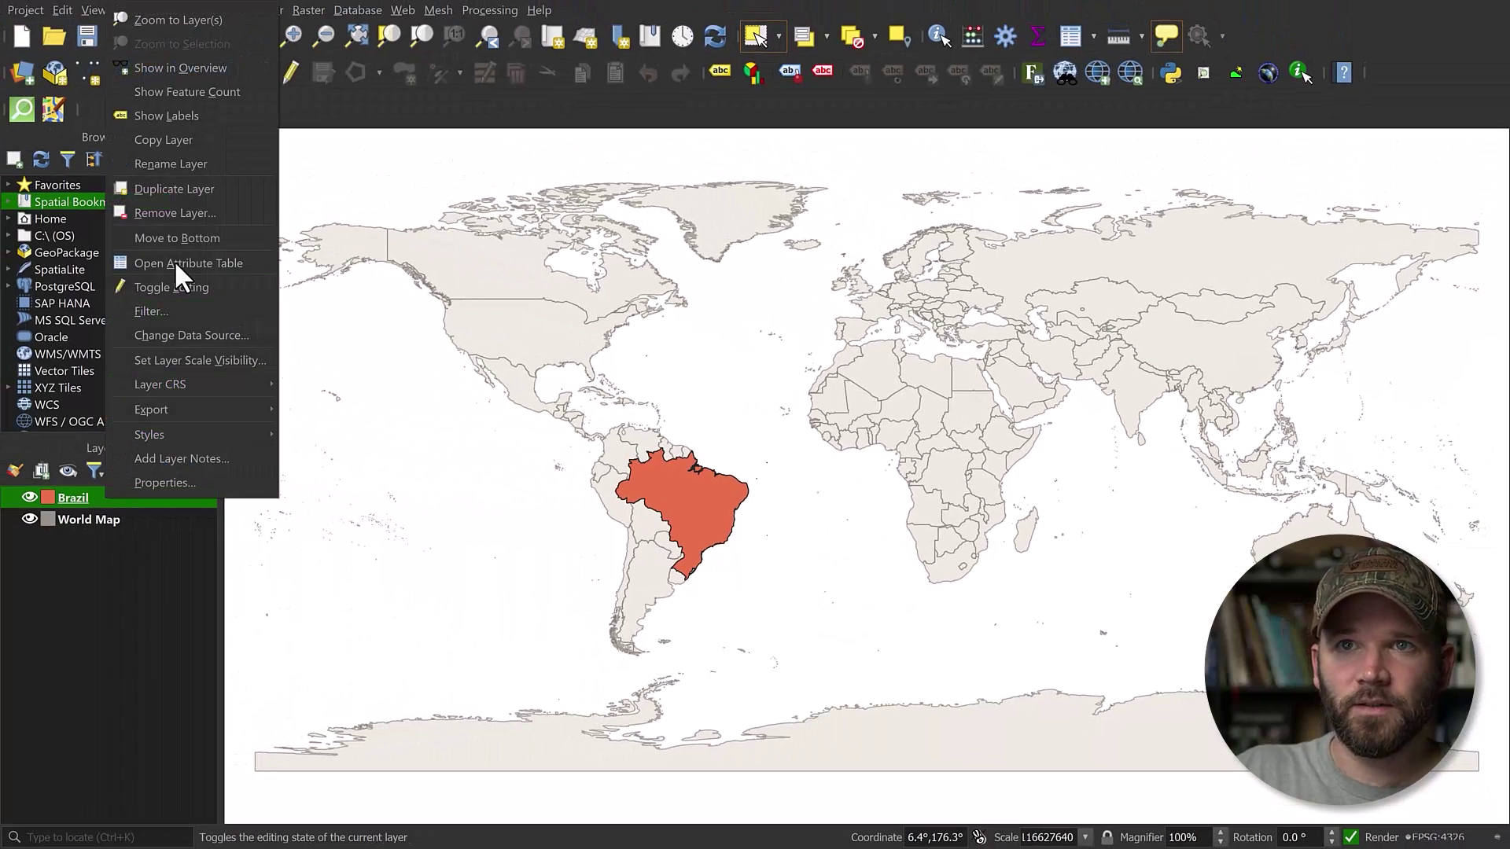
pyautogui.click(187, 17)
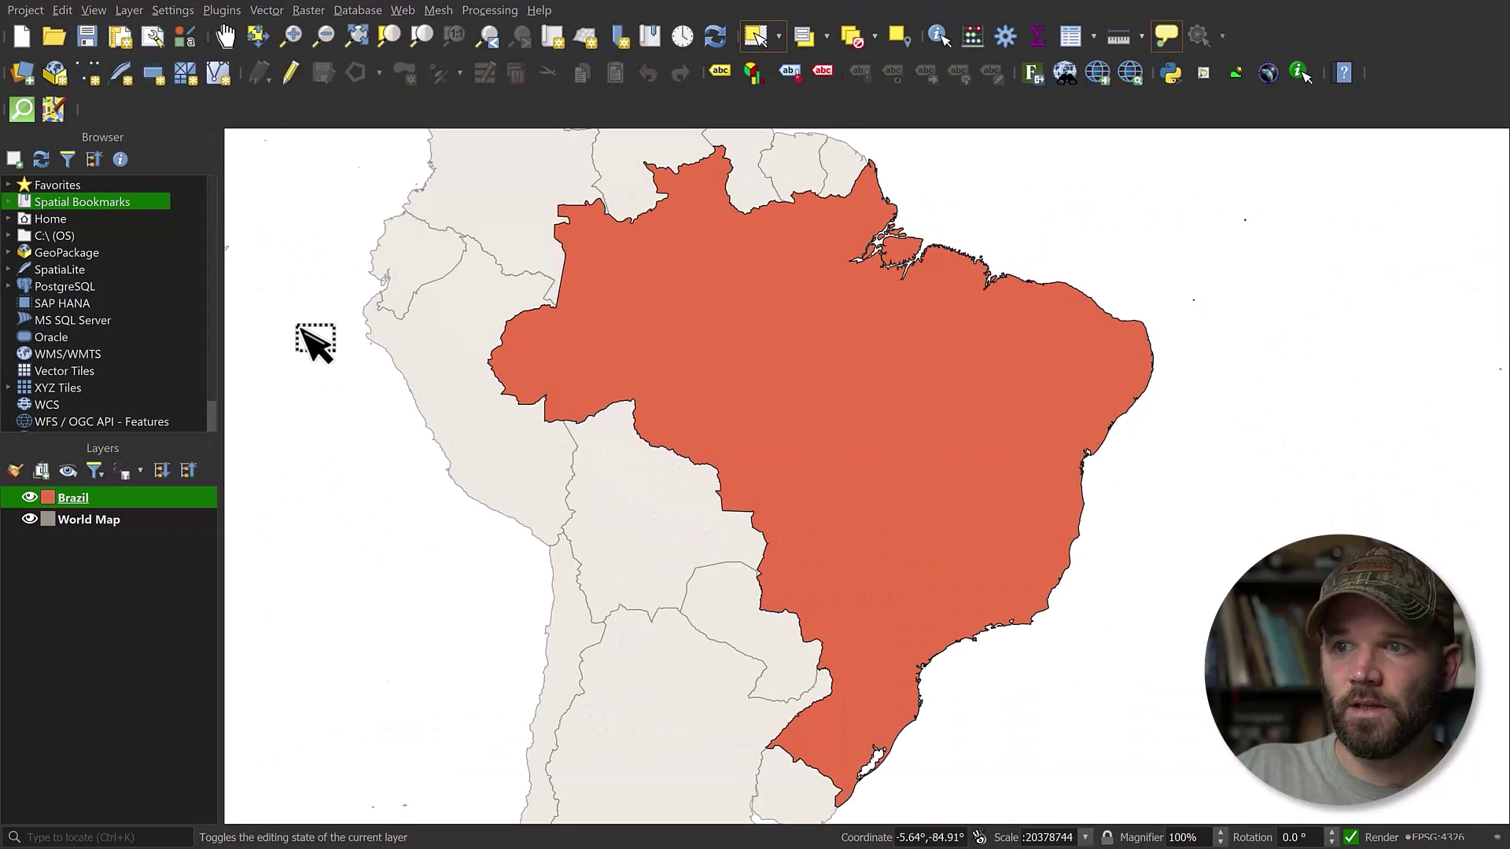
pyautogui.rightClick(81, 201)
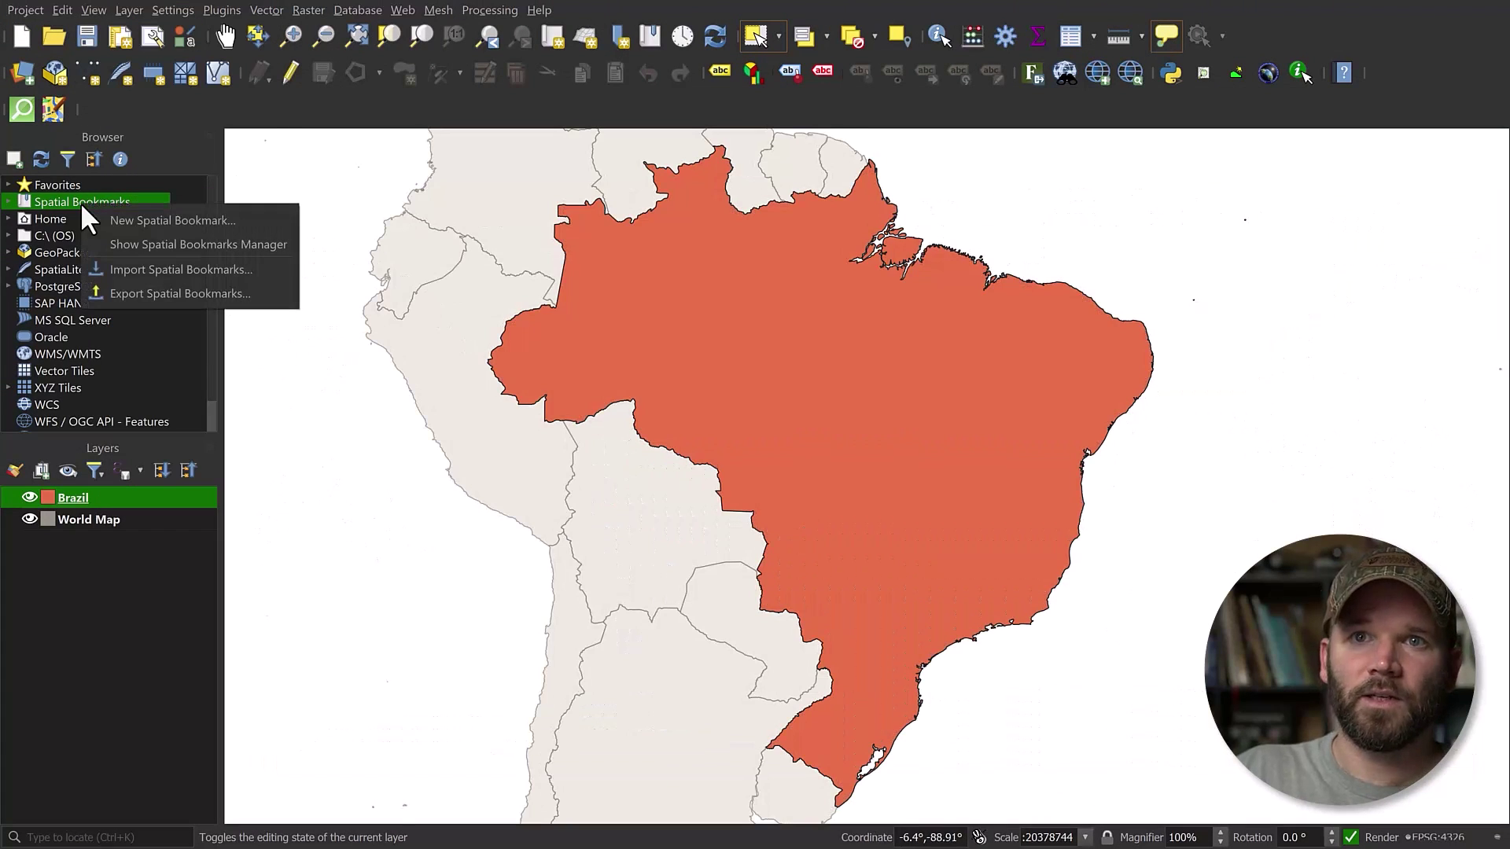
pyautogui.click(129, 220)
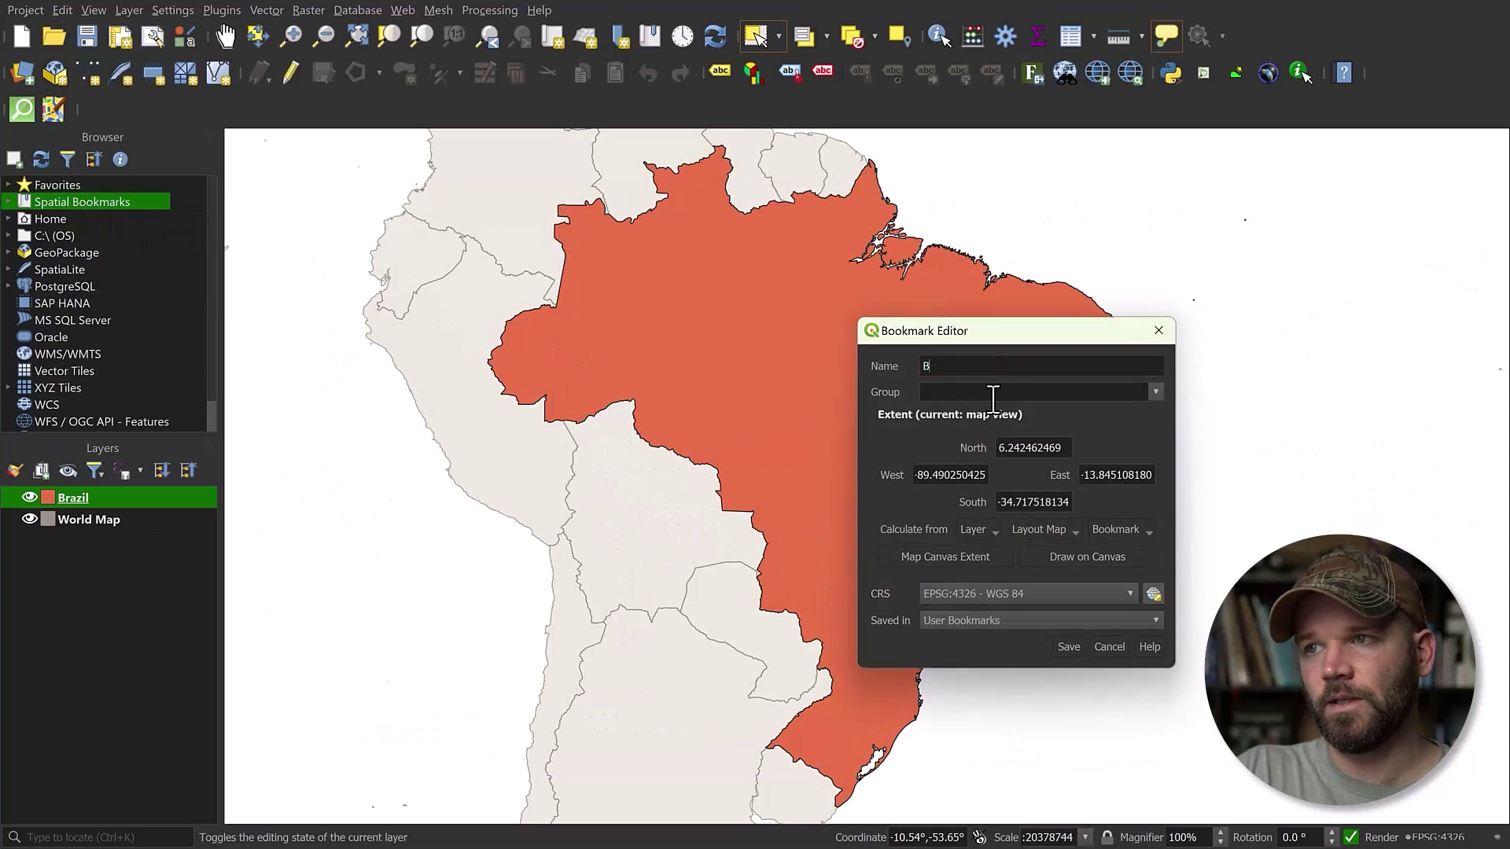
pyautogui.press('Return')
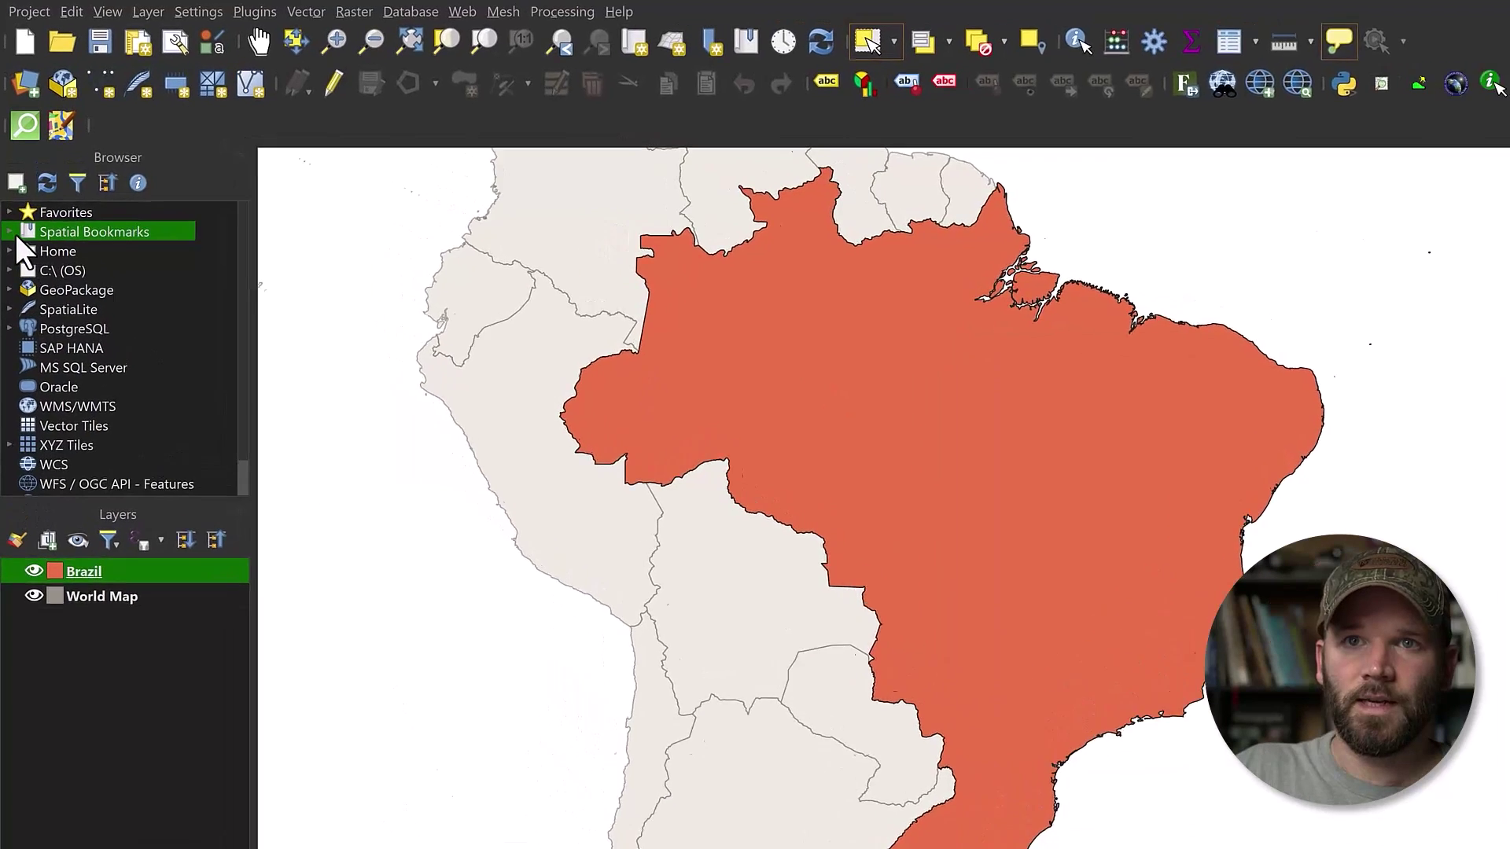
# Step: Expand the user bookmarks and switch the map view between Wide and Close, ending on Wide
pyautogui.click(8, 201)
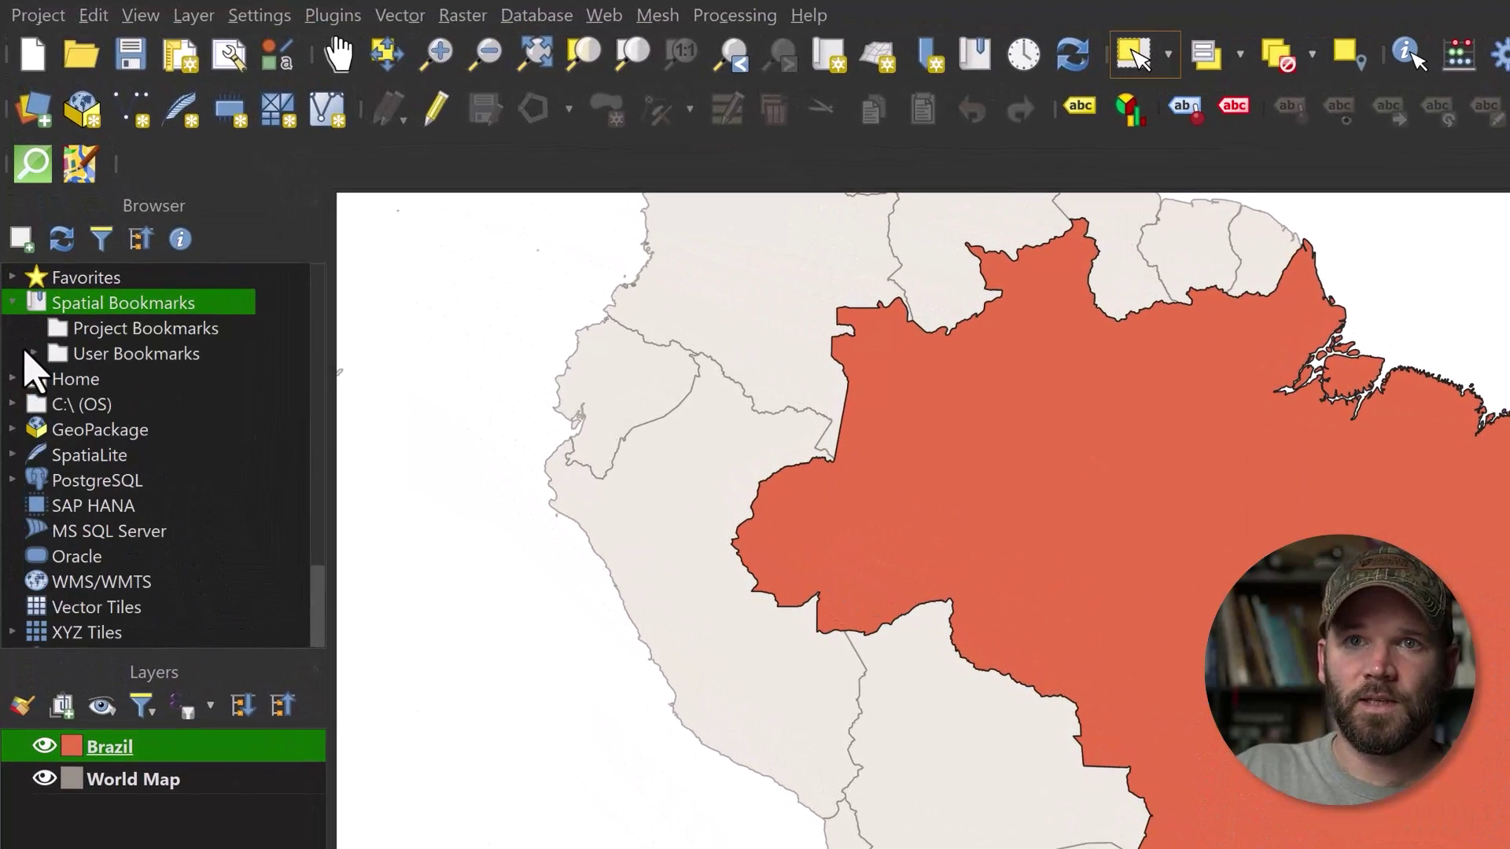
pyautogui.click(32, 353)
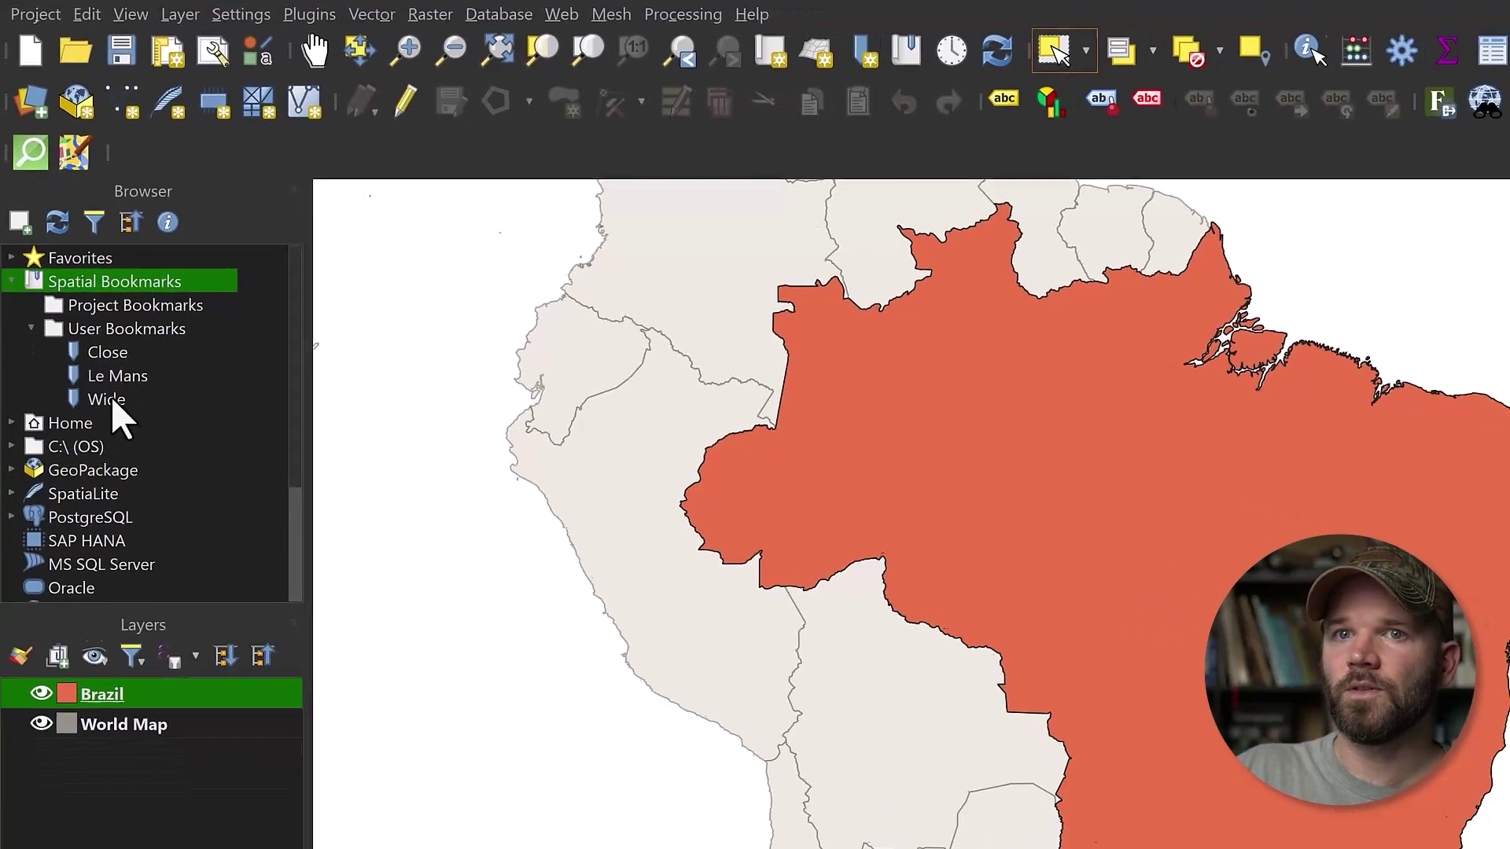
pyautogui.doubleClick(114, 429)
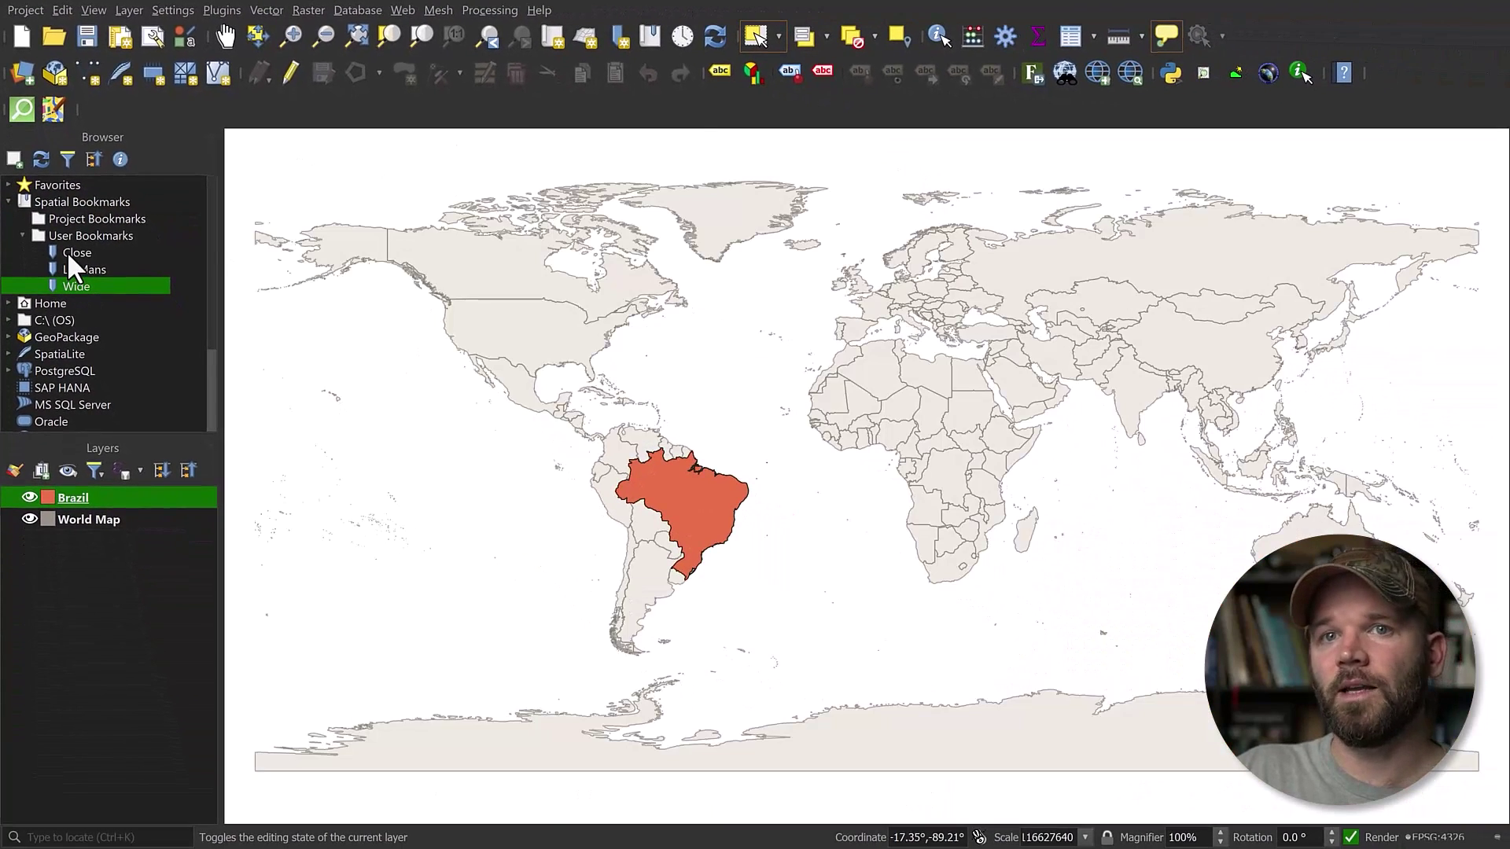
pyautogui.doubleClick(68, 251)
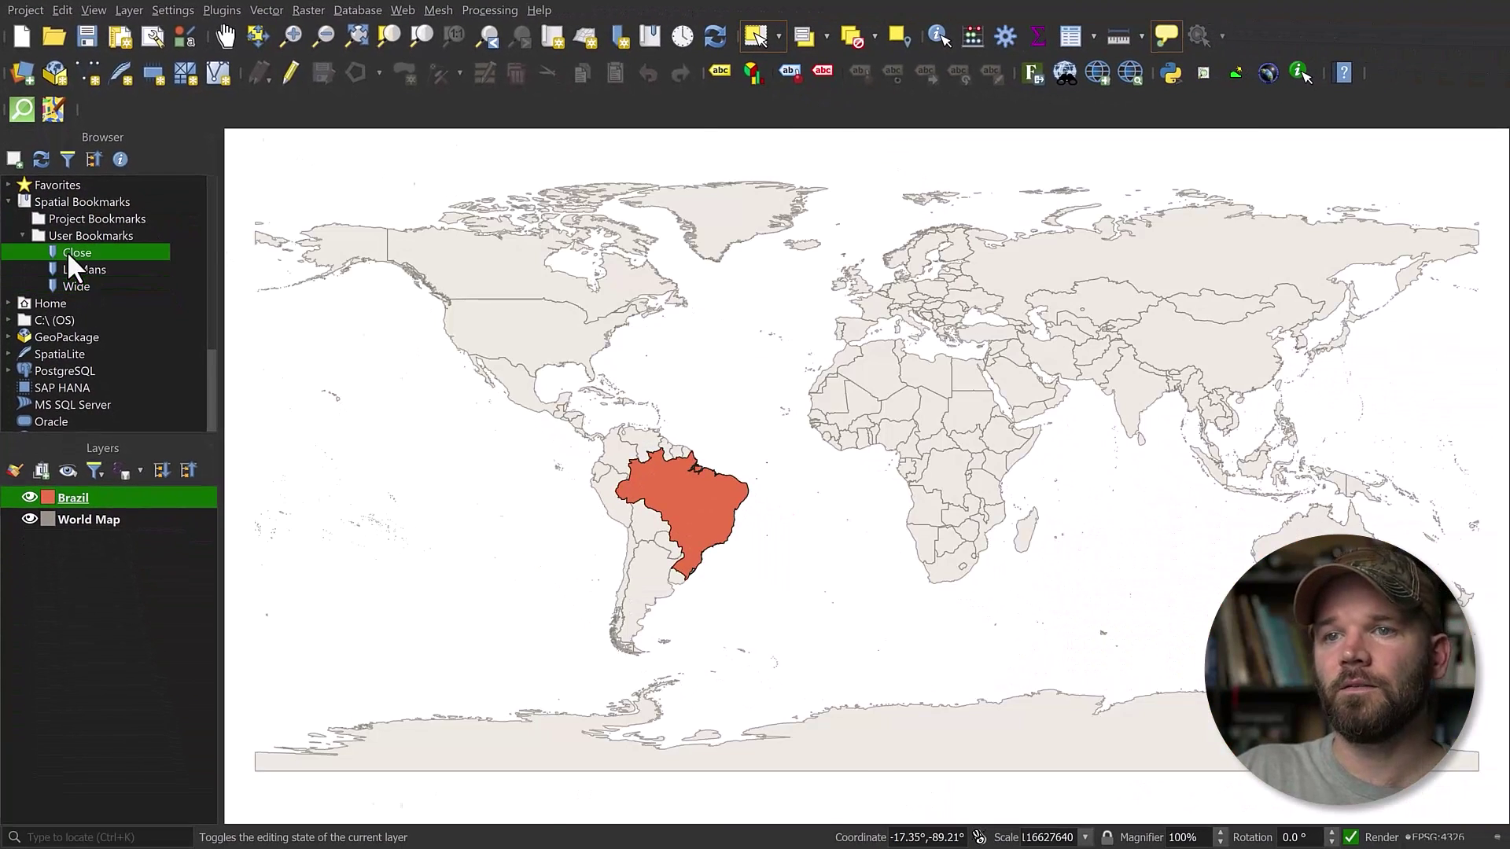
pyautogui.doubleClick(68, 285)
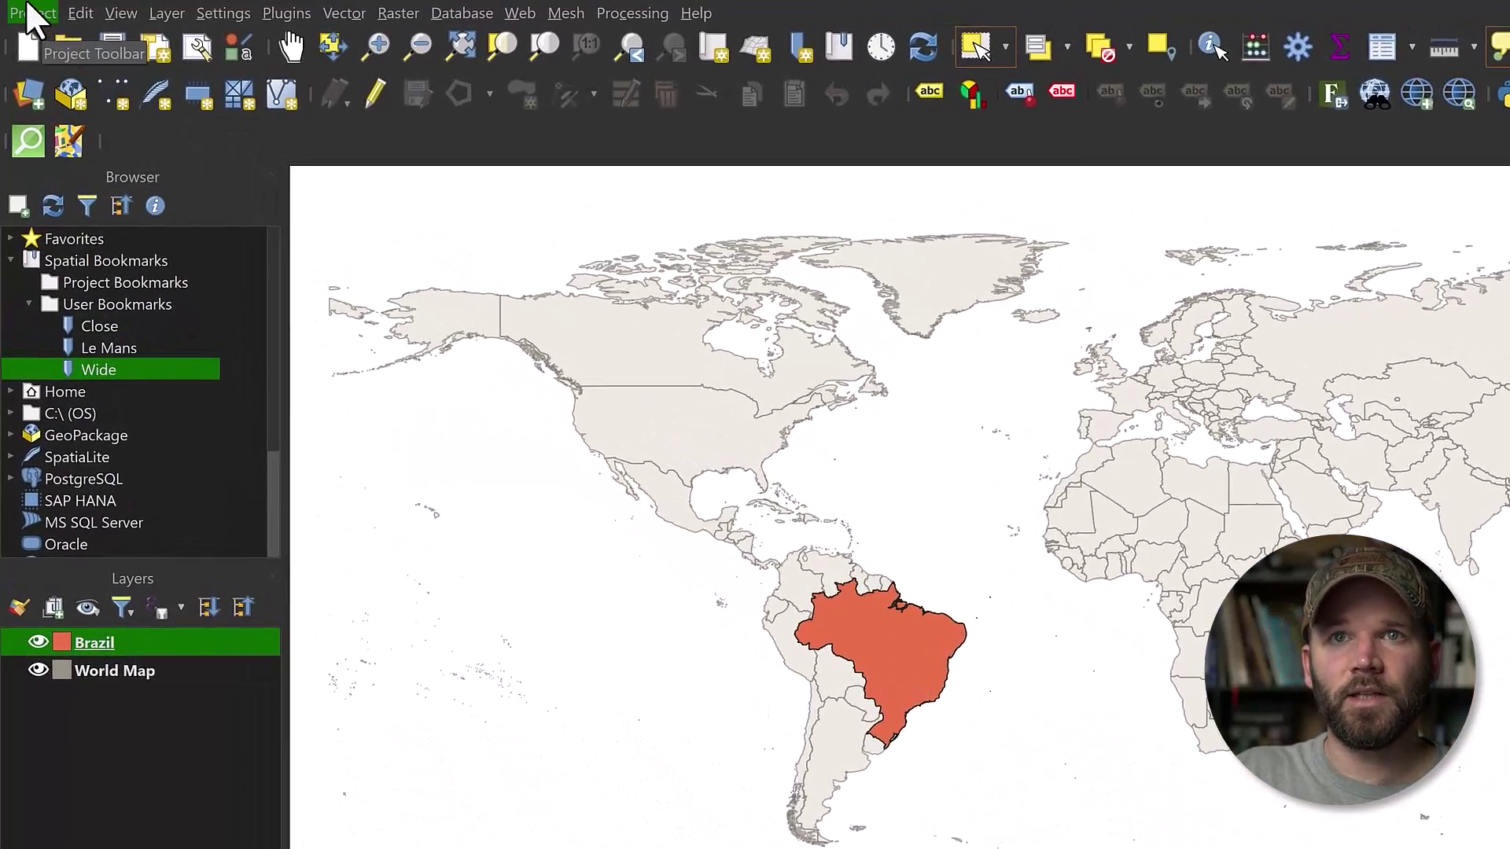
pyautogui.click(32, 12)
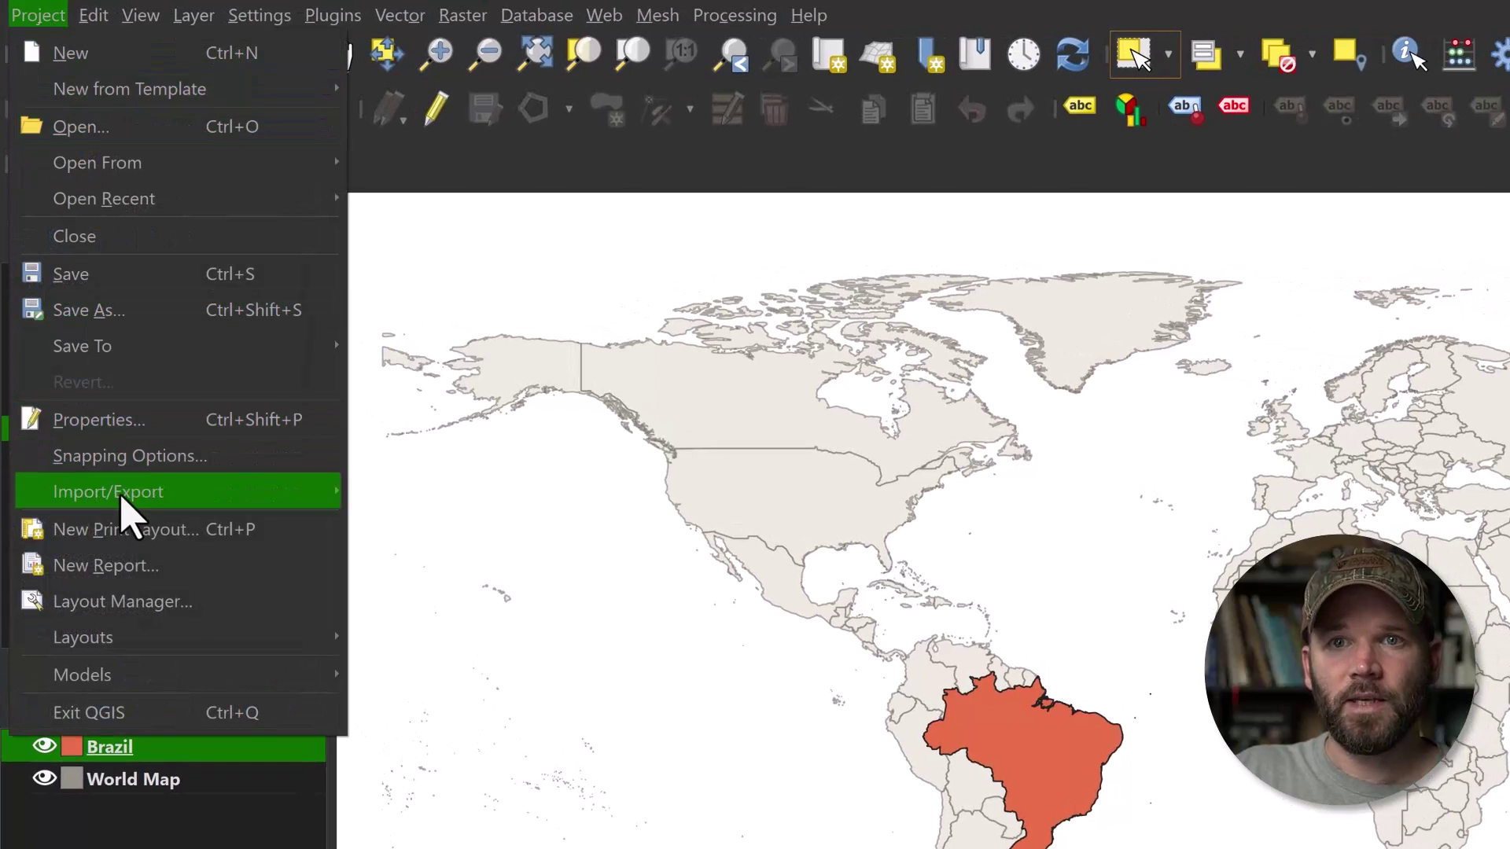
pyautogui.moveTo(127, 508)
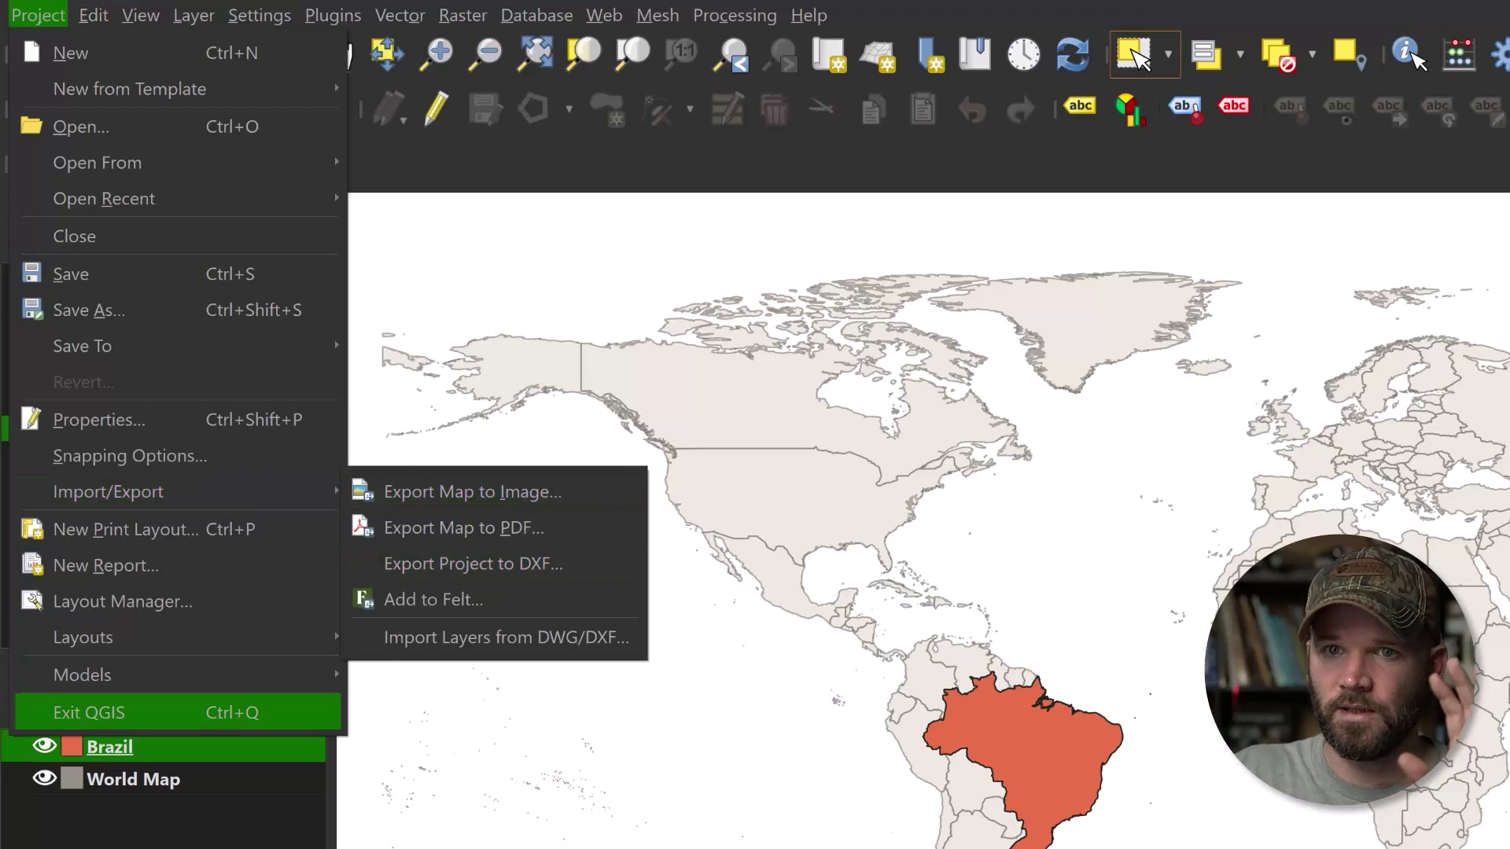
pyautogui.press('Escape')
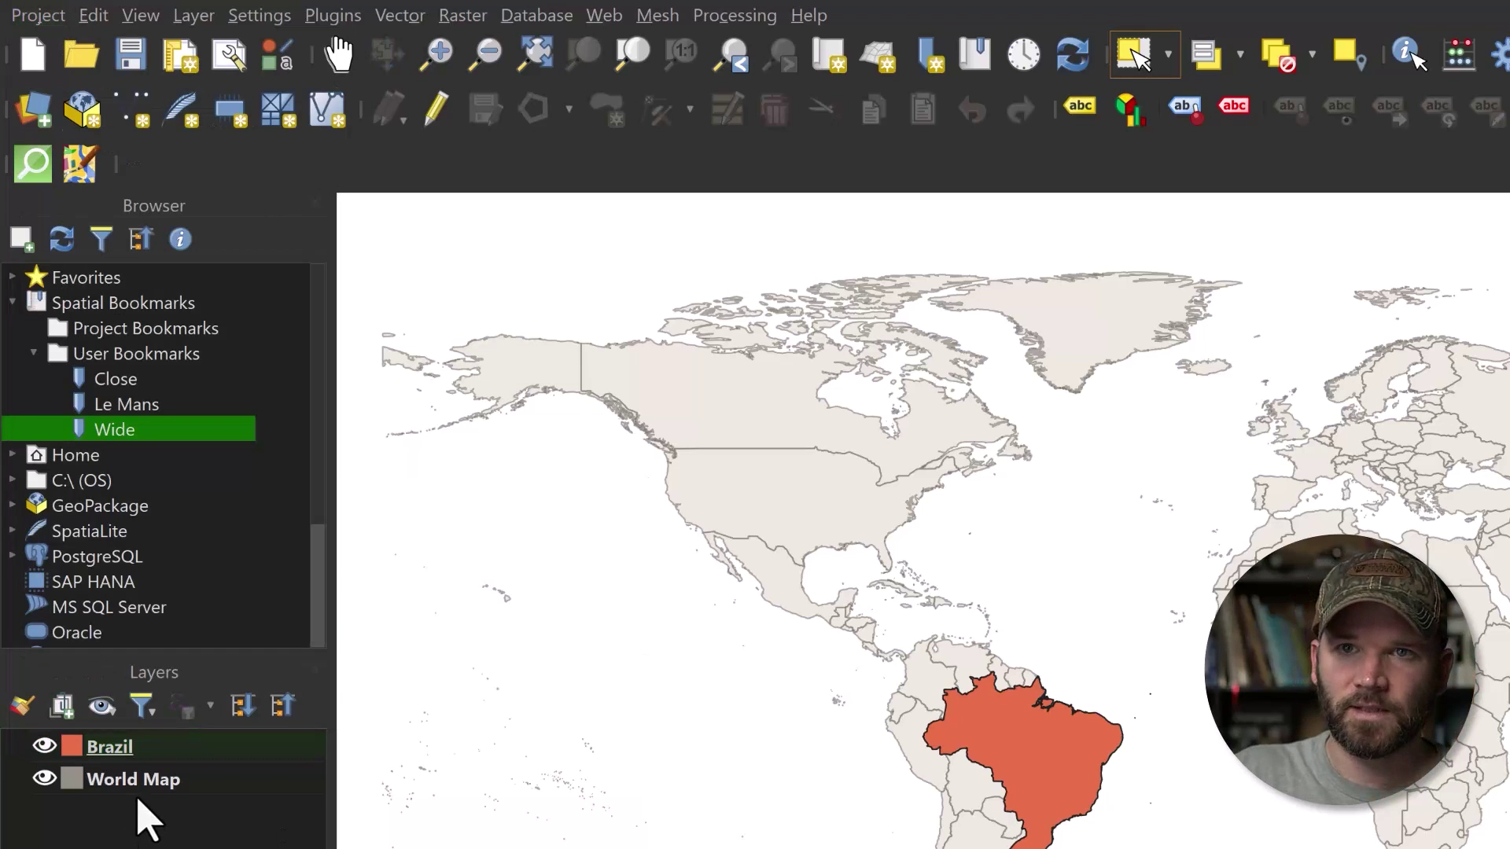
# Step: Create a new print layout titled "for After Effects" from the Empty Layout template in the Layout Manager
pyautogui.click(49, 17)
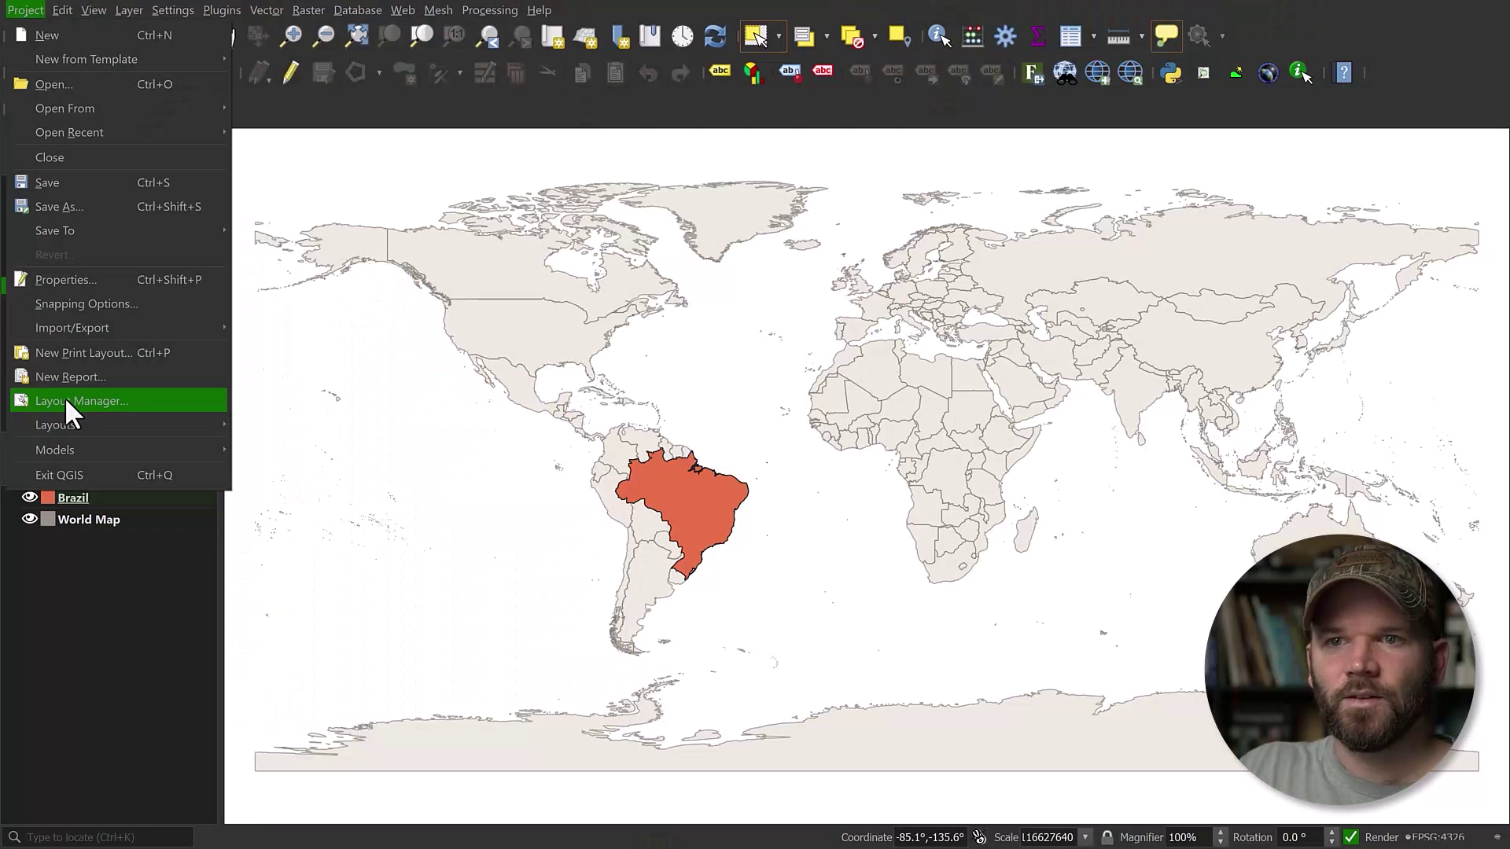
pyautogui.click(65, 397)
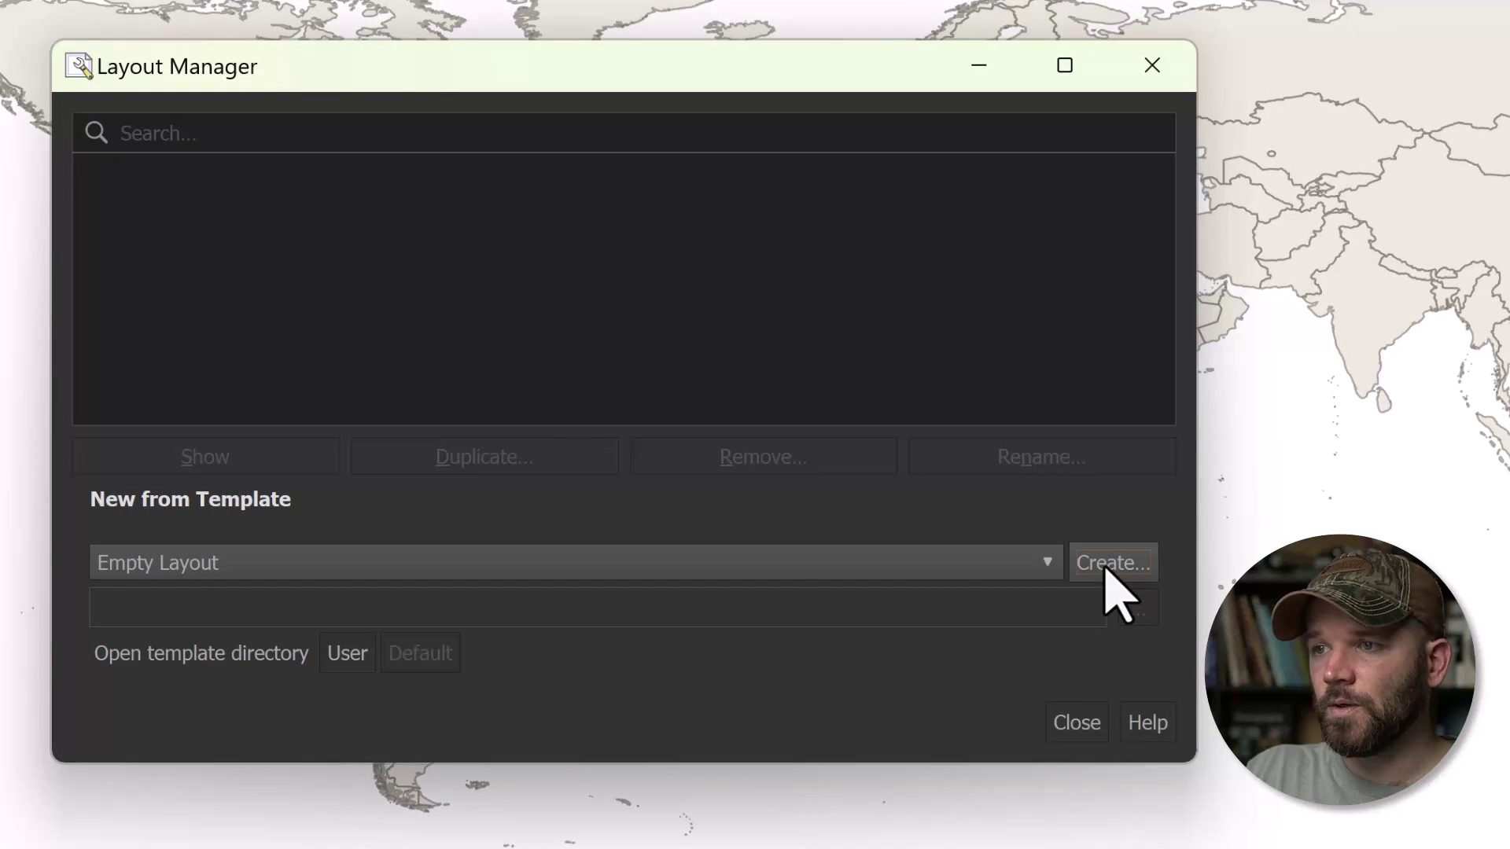
pyautogui.click(1112, 563)
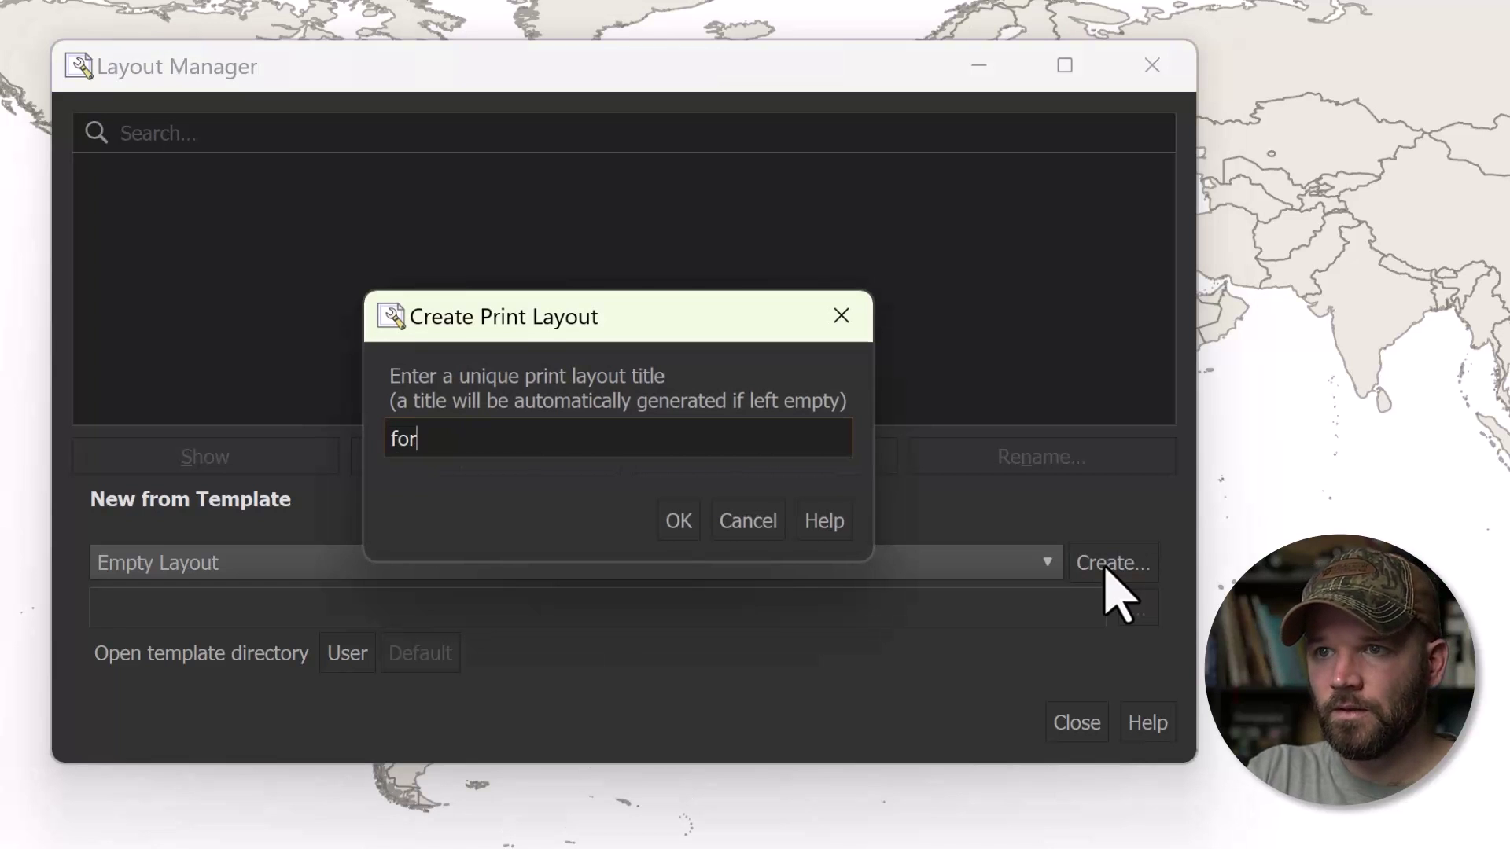
pyautogui.write('for After E')
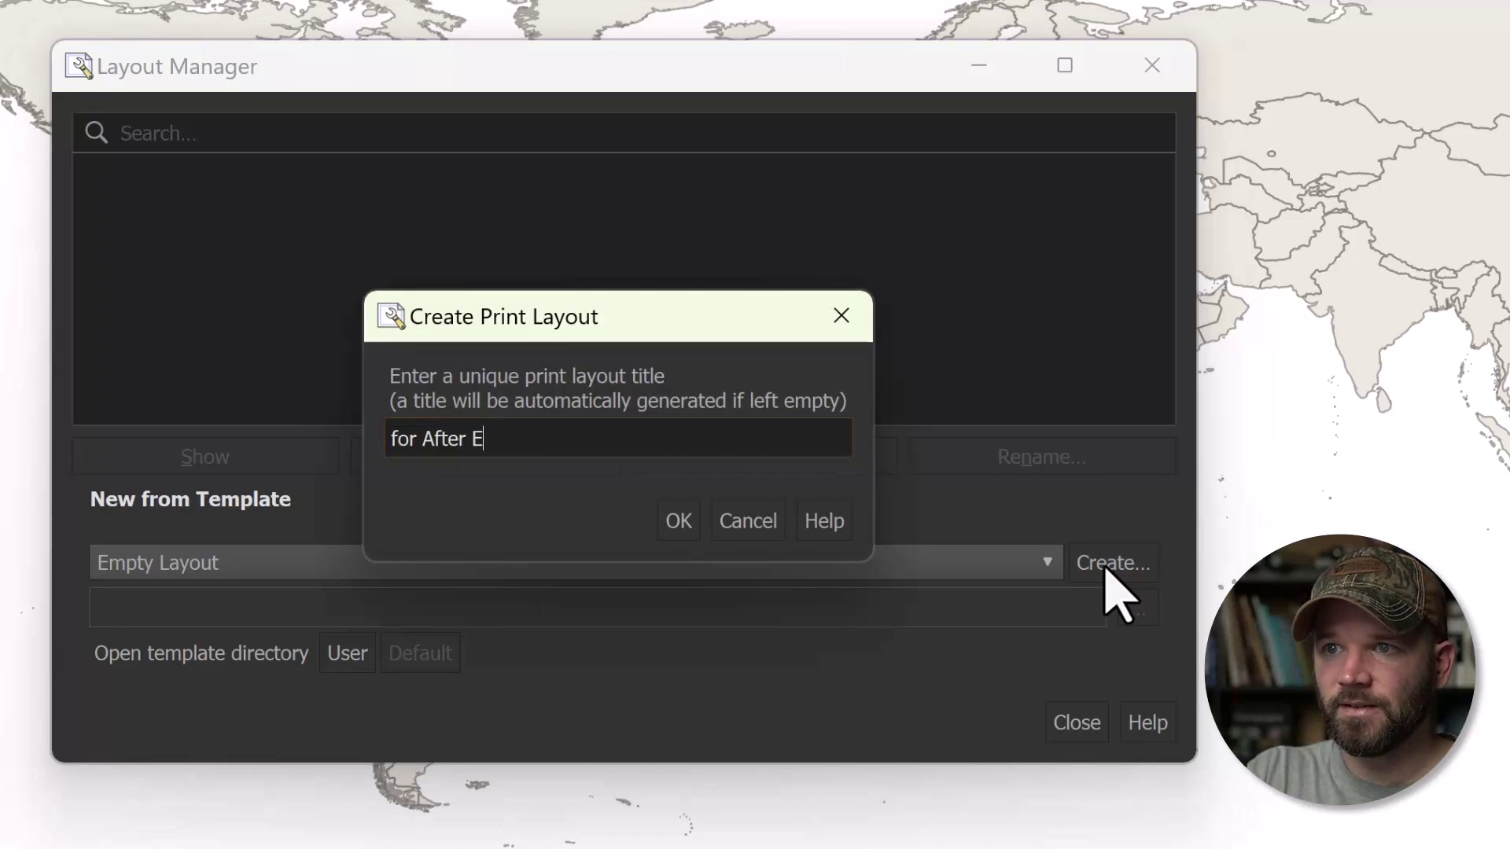
pyautogui.write('ffects')
pyautogui.press('Return')
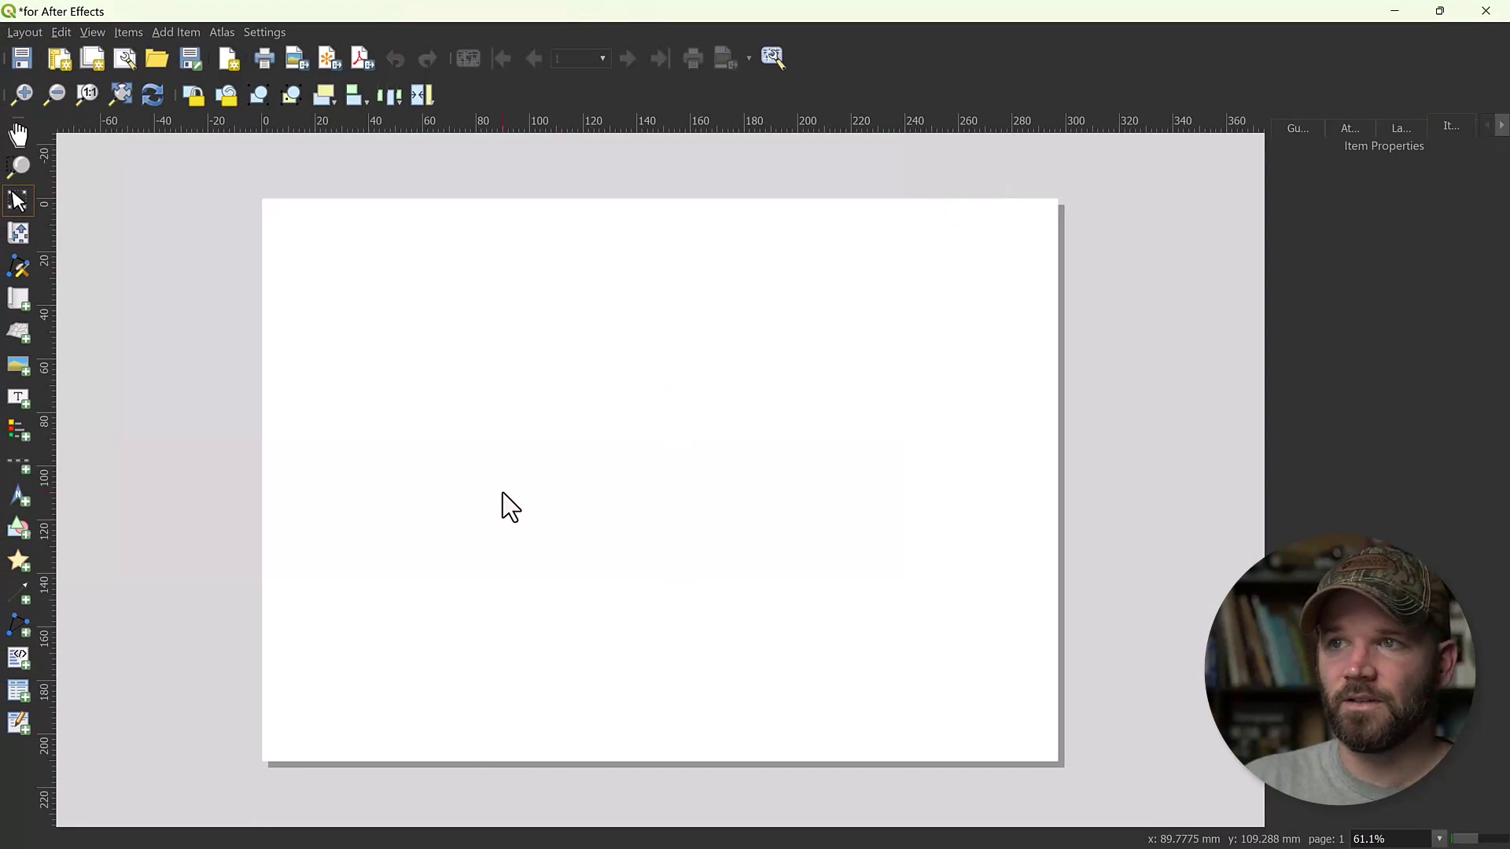
# Step: Open the page properties of the blank layout page, choose the Custom size and set its units to px
pyautogui.click(598, 416)
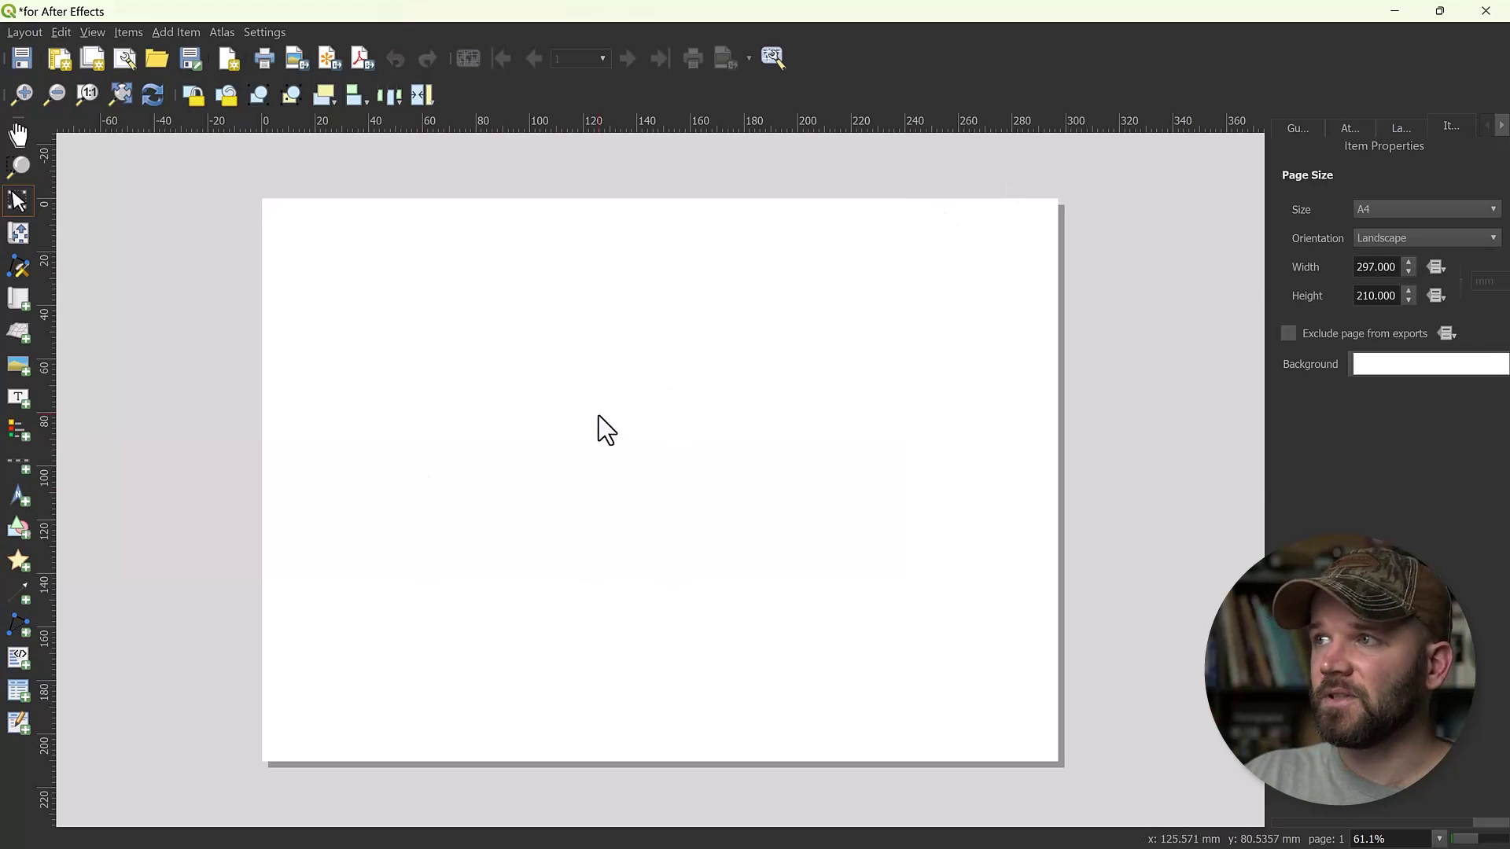
pyautogui.moveTo(1261, 228); pyautogui.dragTo(1185, 220)
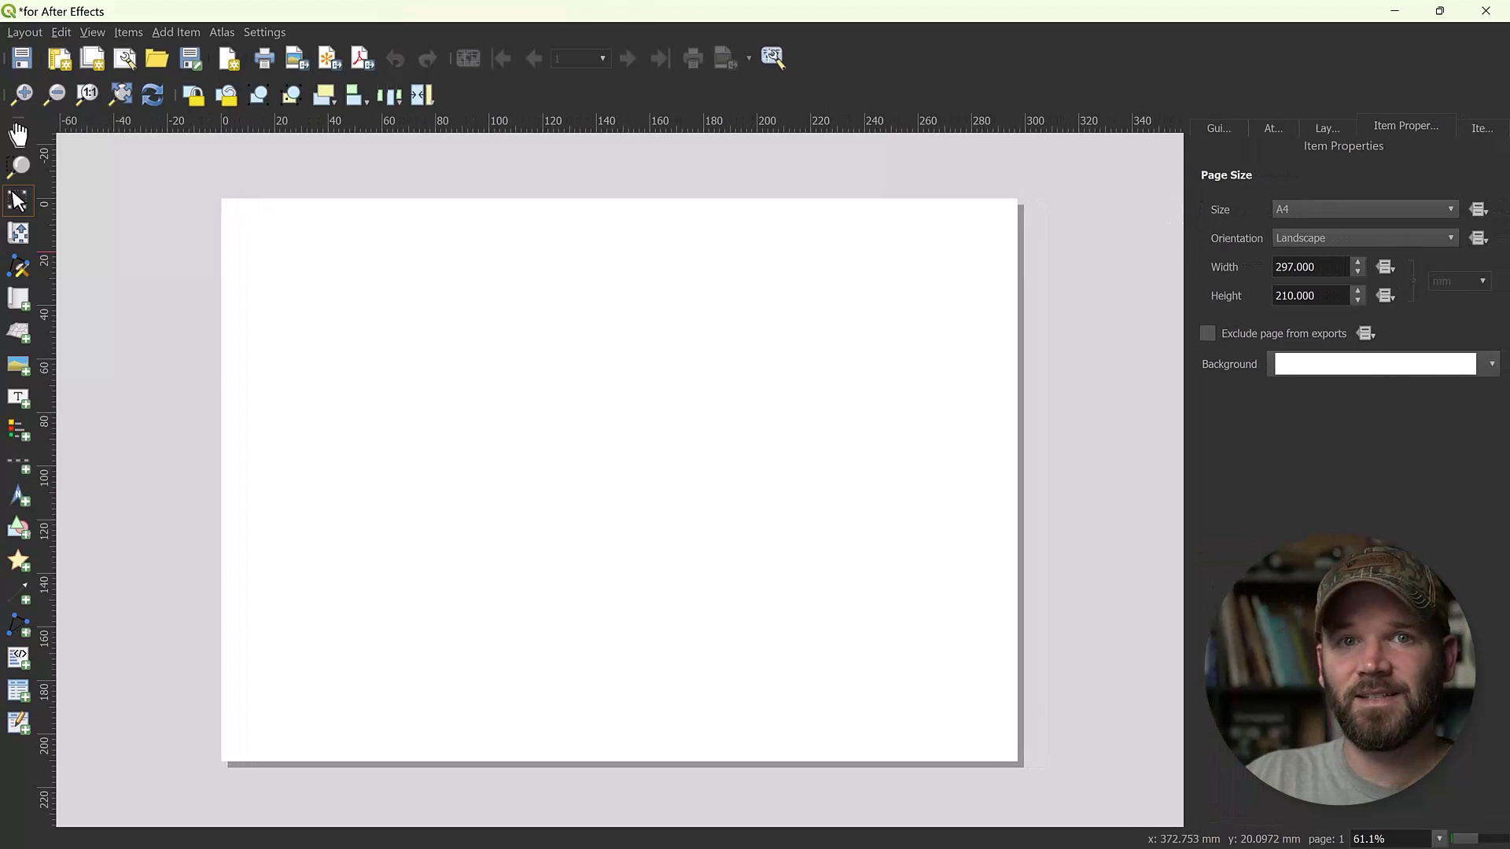
pyautogui.rightClick(579, 392)
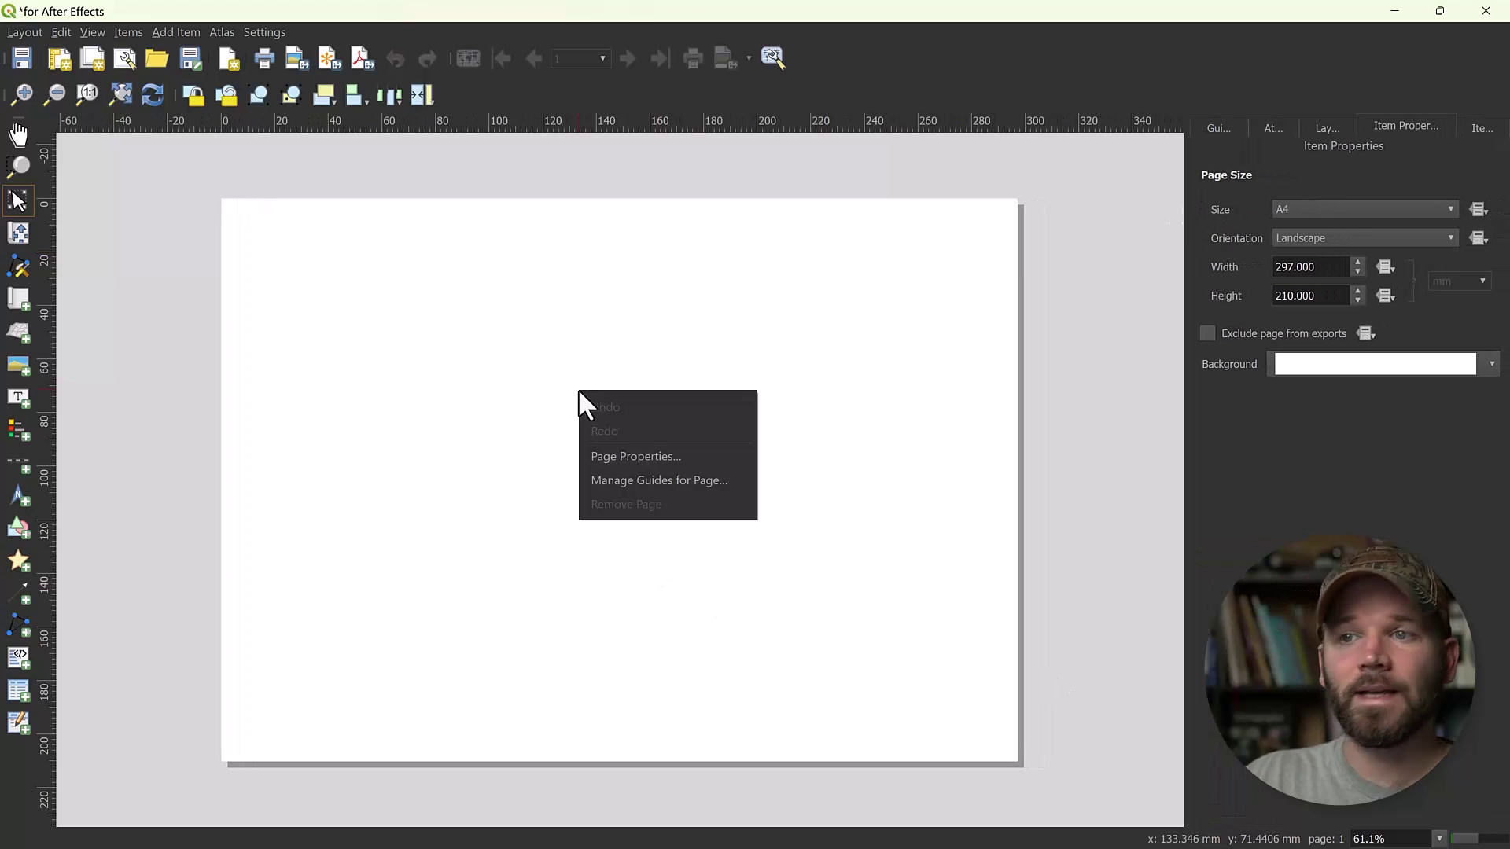
pyautogui.click(639, 456)
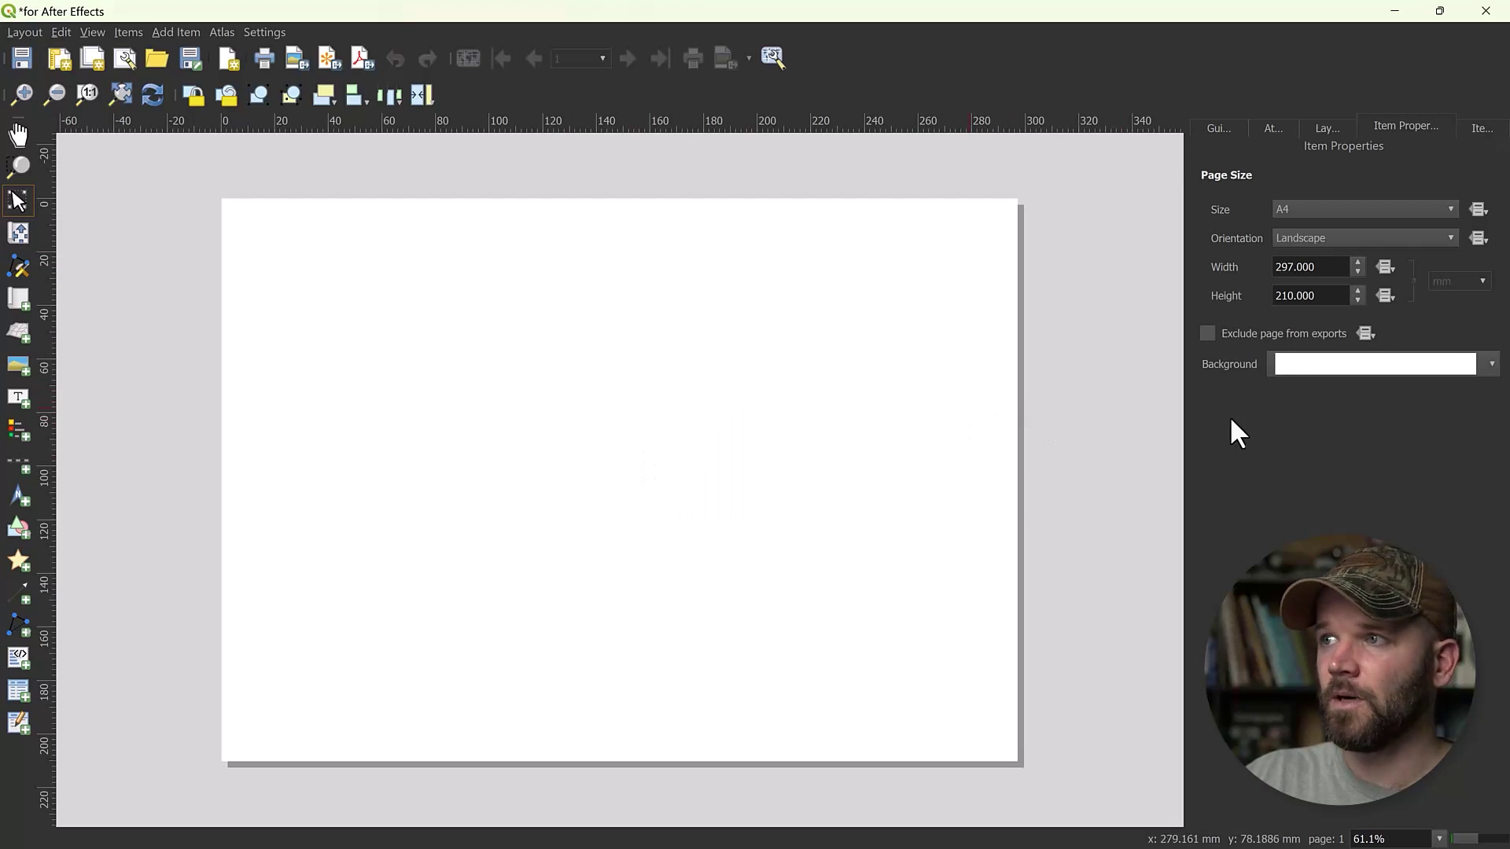
pyautogui.click(1298, 209)
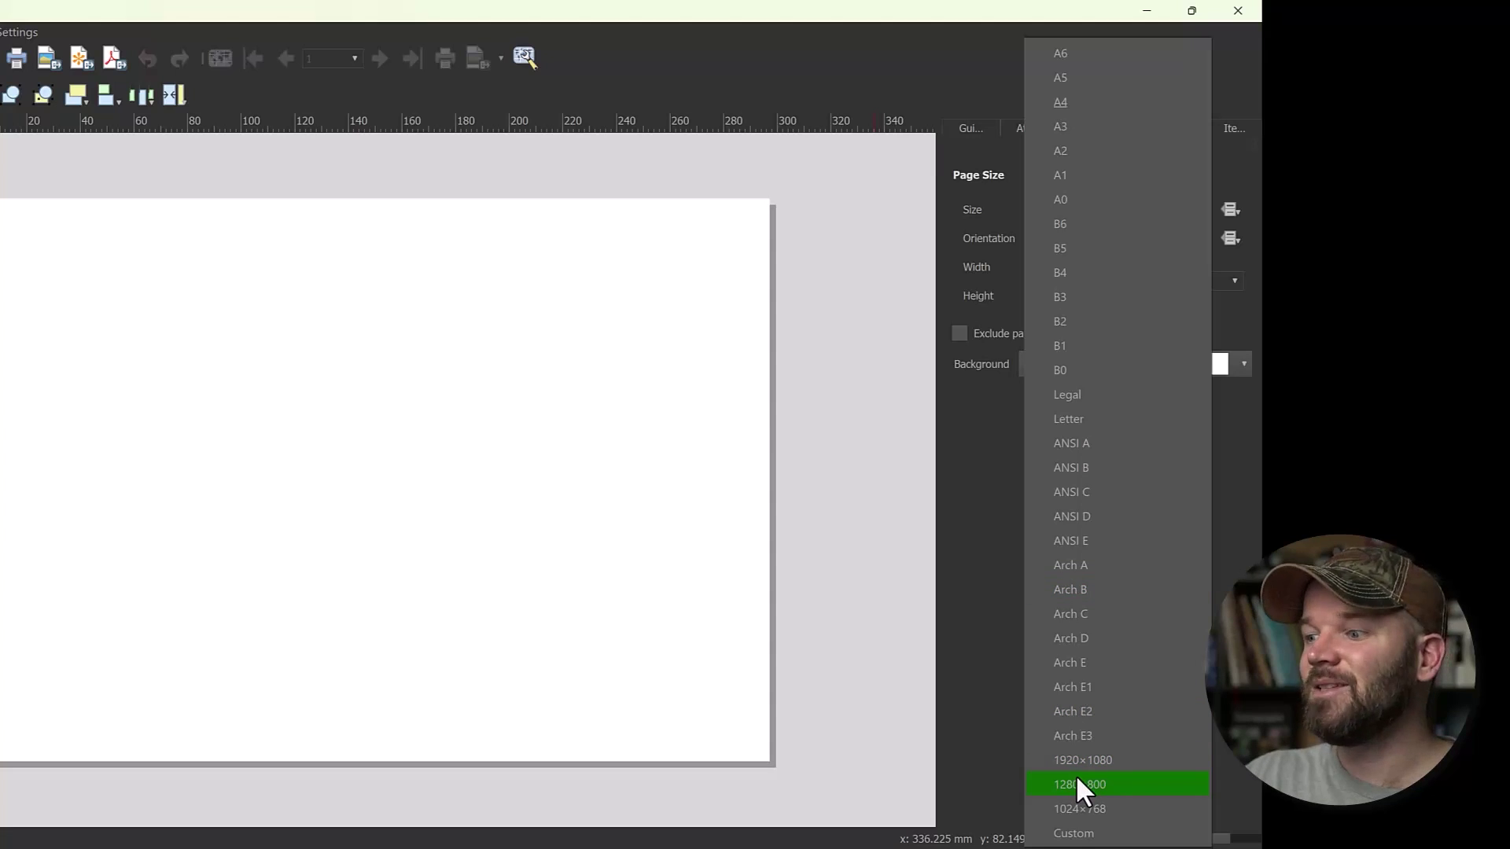
pyautogui.press('Escape')
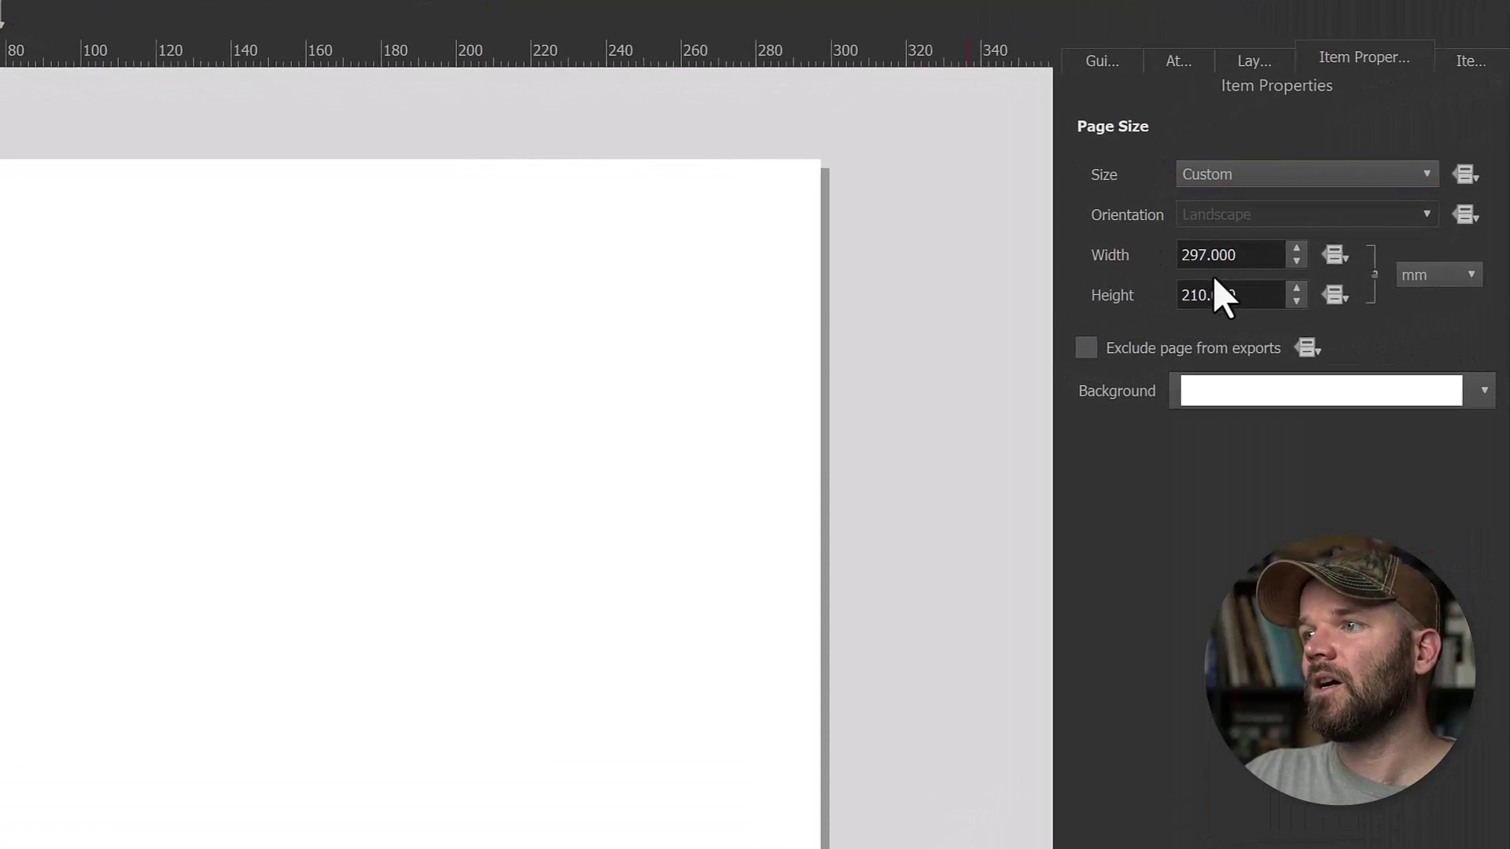
pyautogui.click(1413, 275)
pyautogui.click(1445, 523)
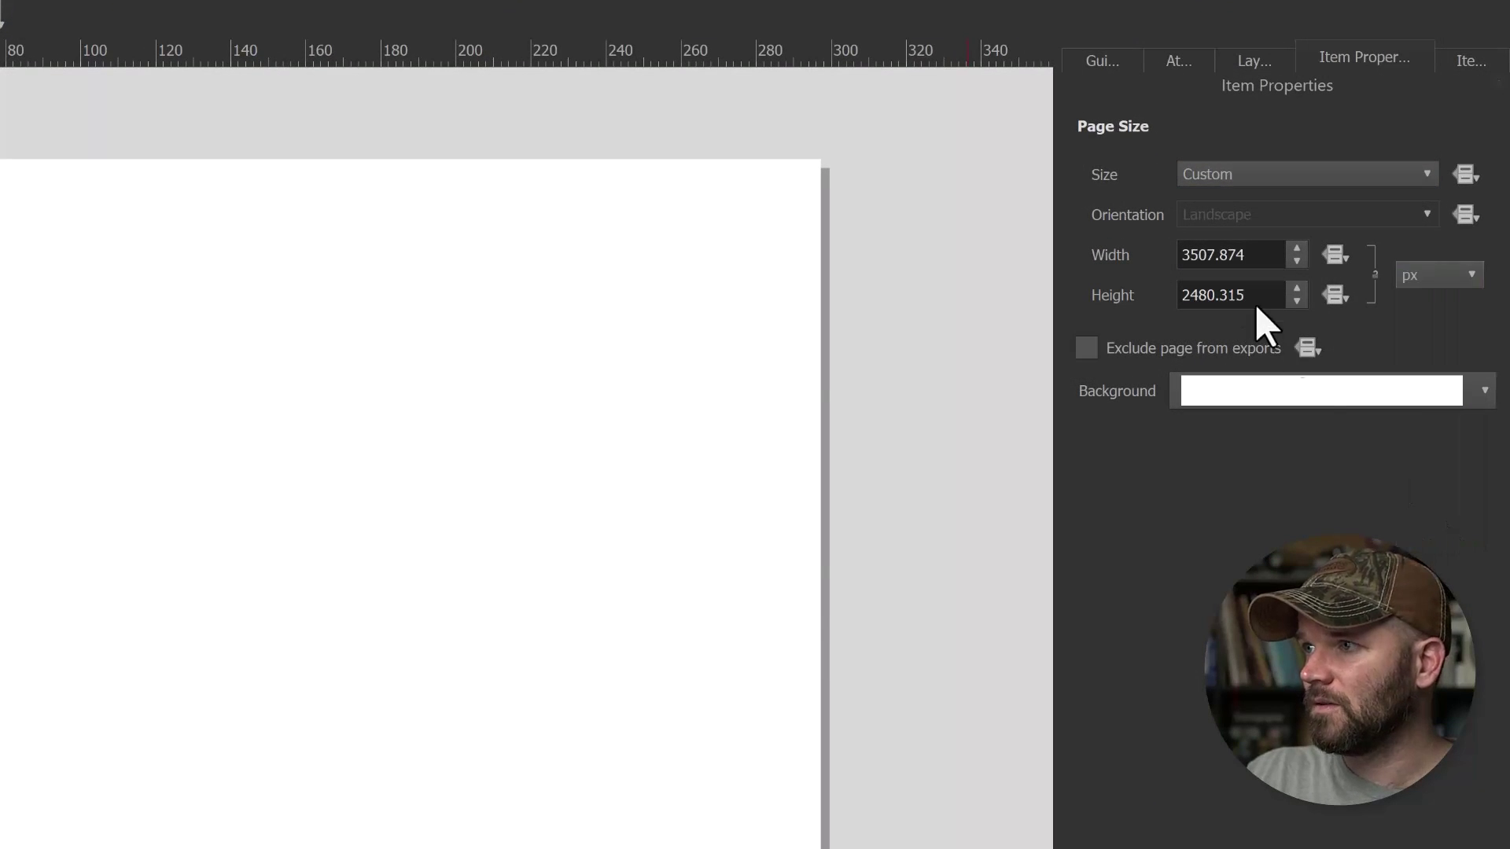
# Step: Set the layout page's width to 3840 px and its height to 2160 px
pyautogui.doubleClick(1208, 255)
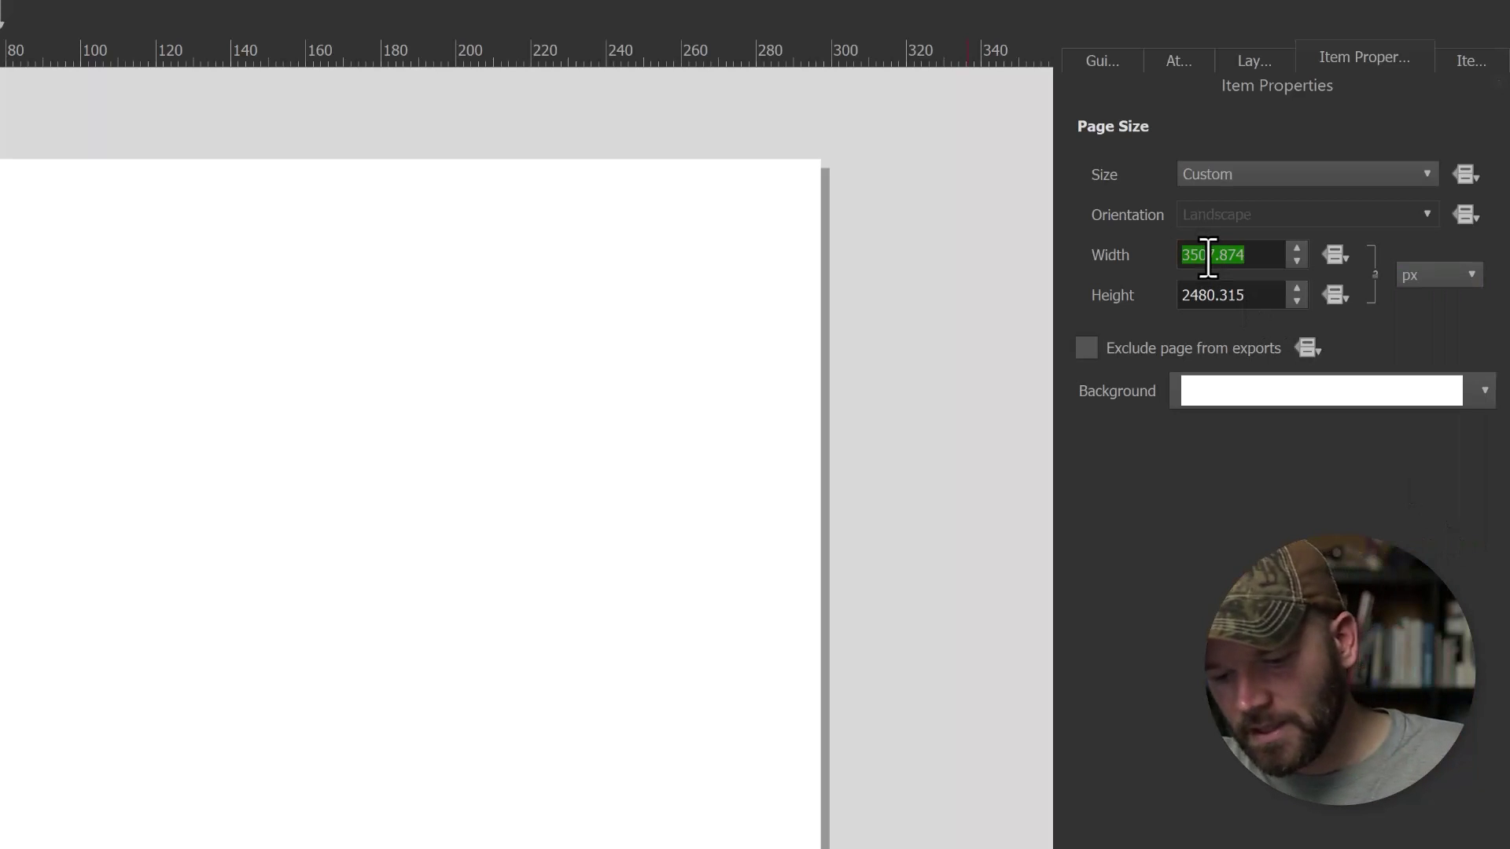
pyautogui.write('3840')
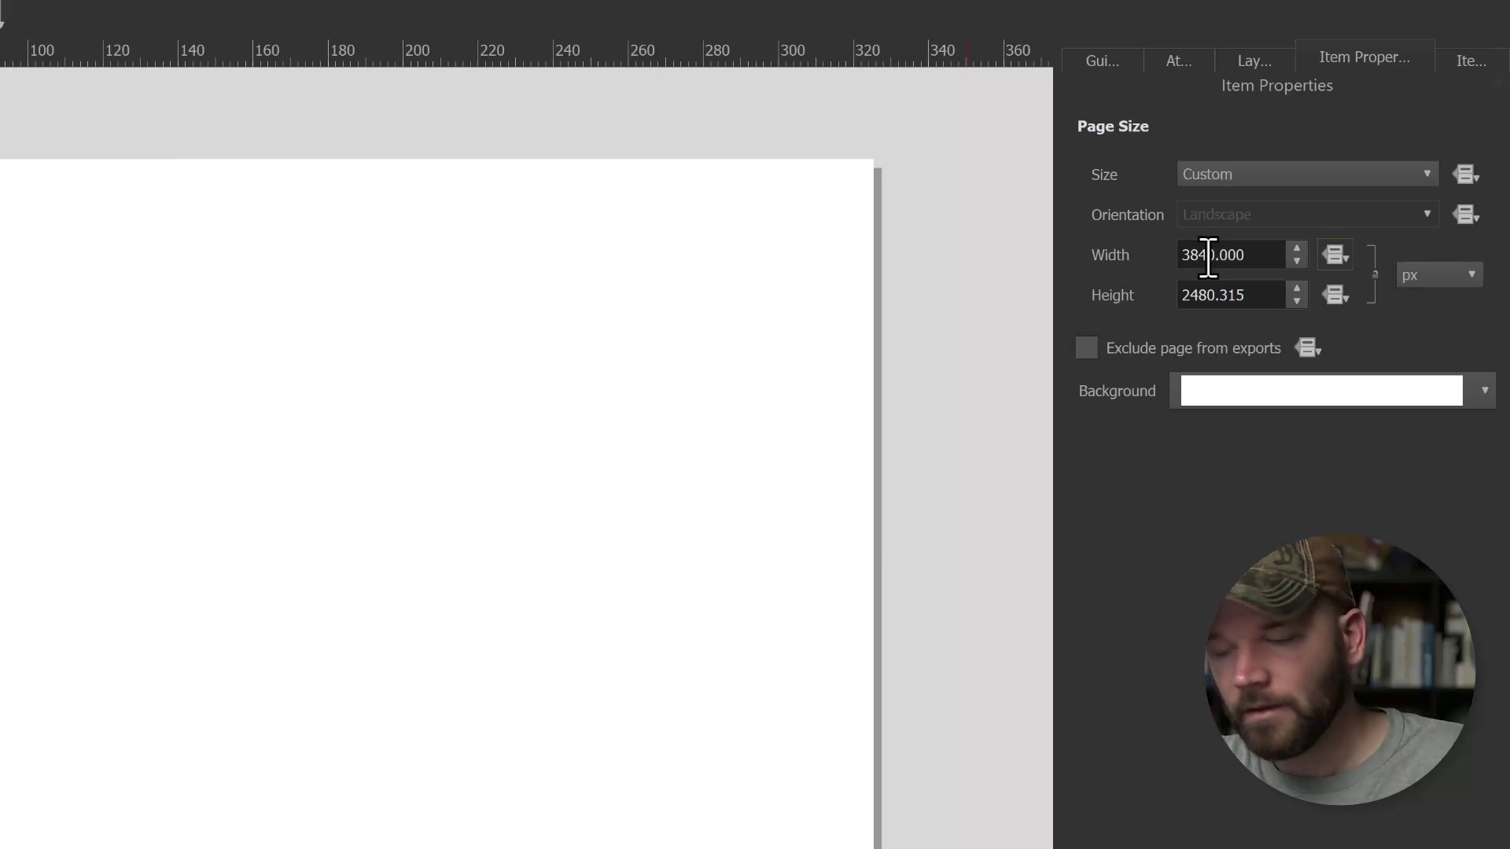
pyautogui.press('Tab')
pyautogui.write('21')
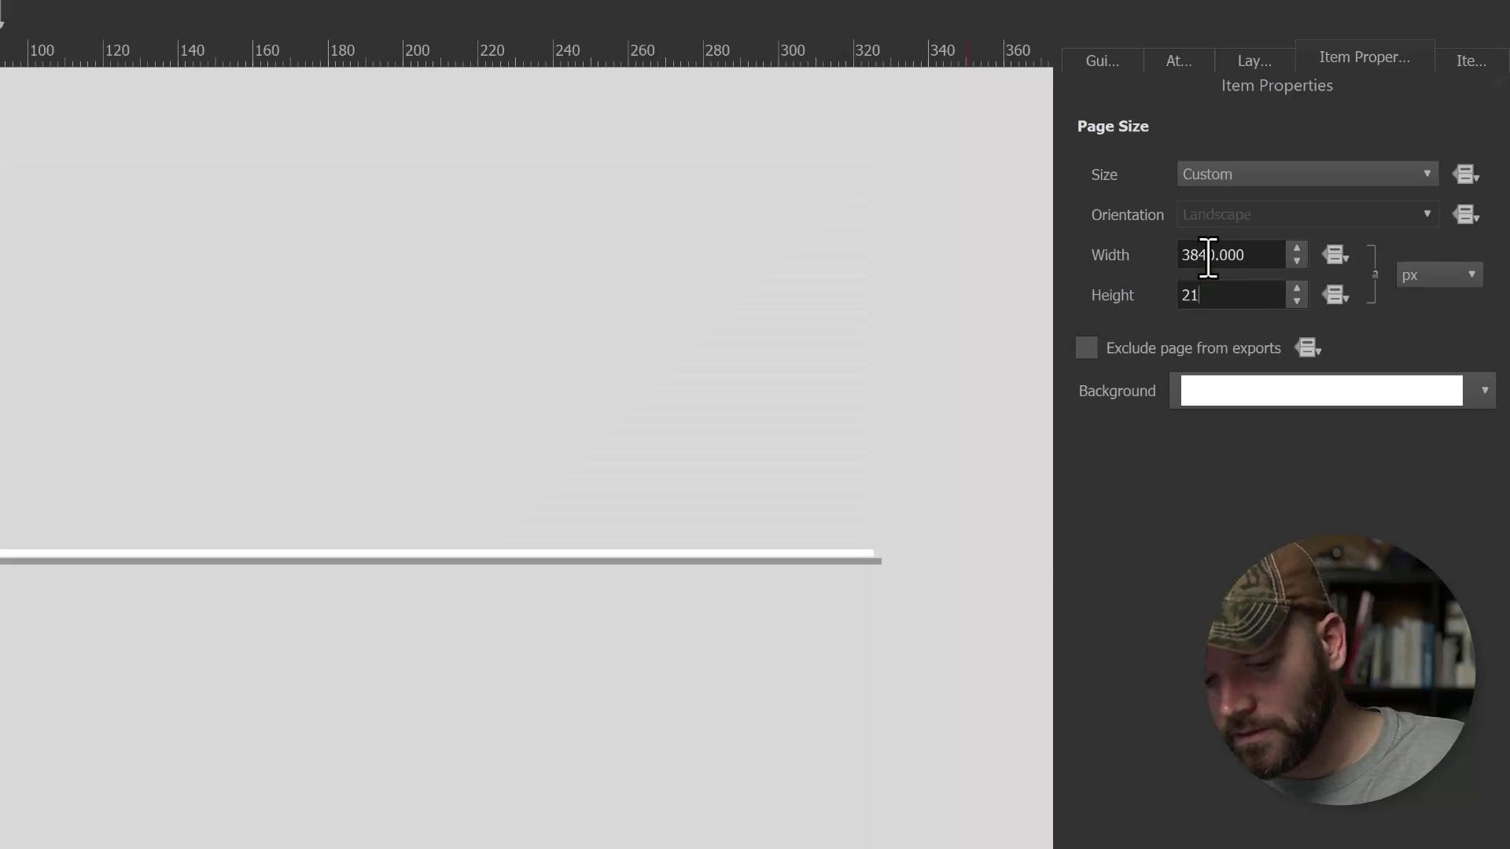
pyautogui.write('60')
pyautogui.press('Return')
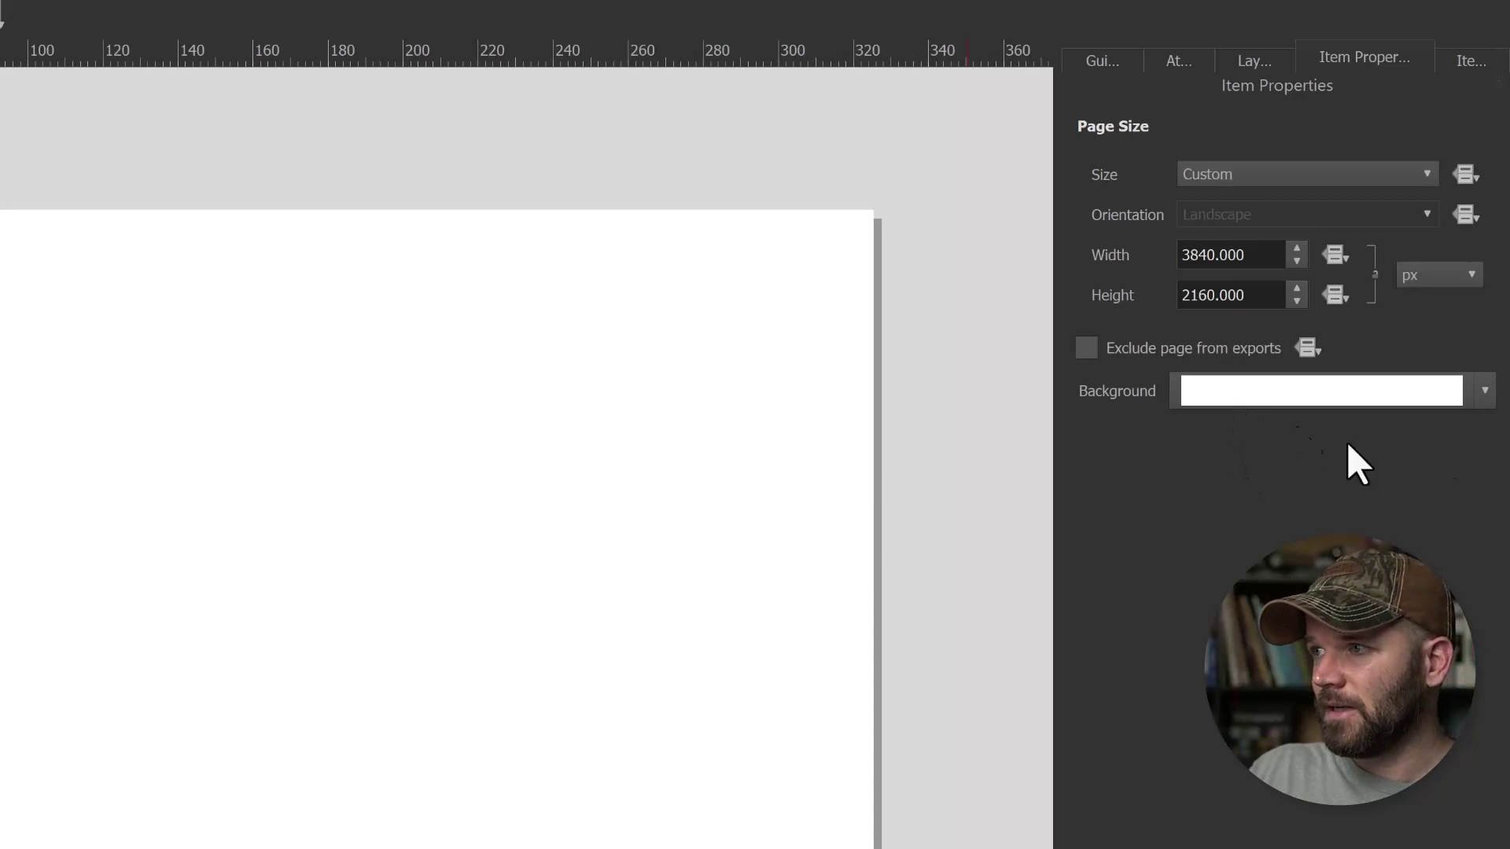
# Step: Make the page background fully transparent by reducing its color opacity to zero
pyautogui.click(1487, 398)
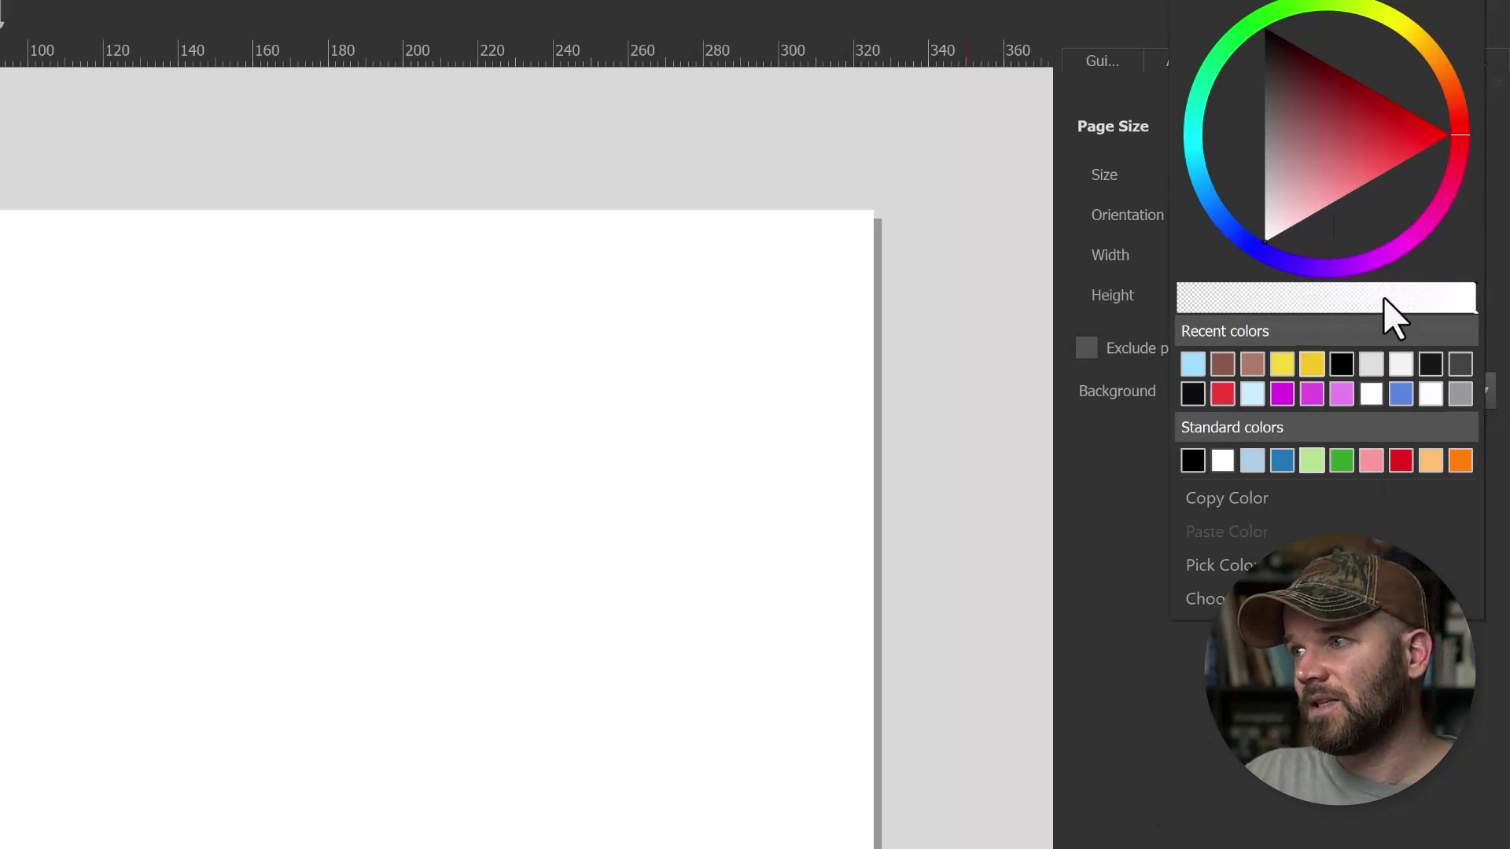
pyautogui.moveTo(1374, 305); pyautogui.dragTo(1294, 300)
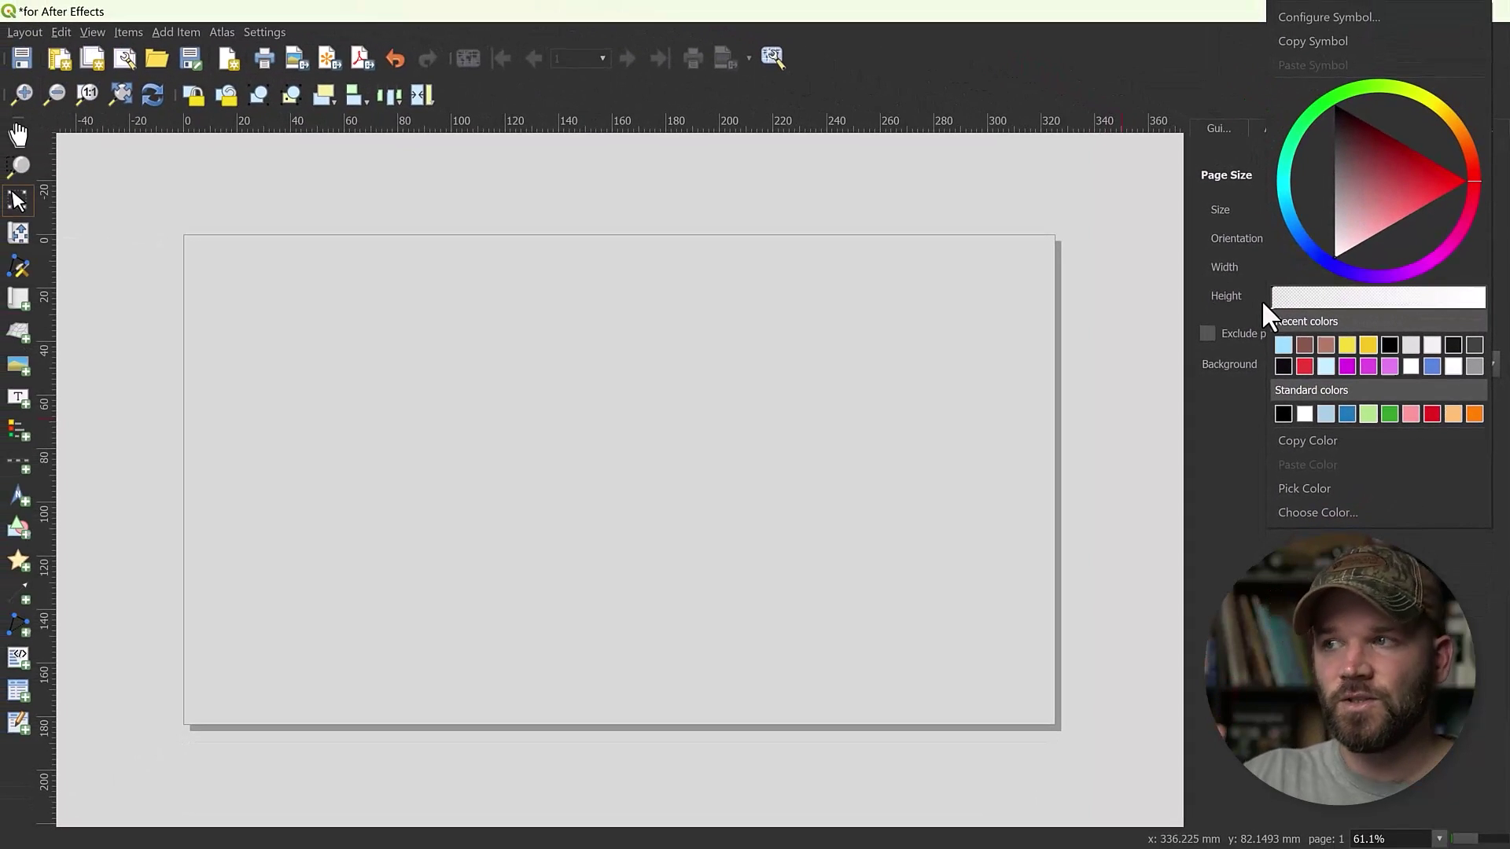
pyautogui.press('Escape')
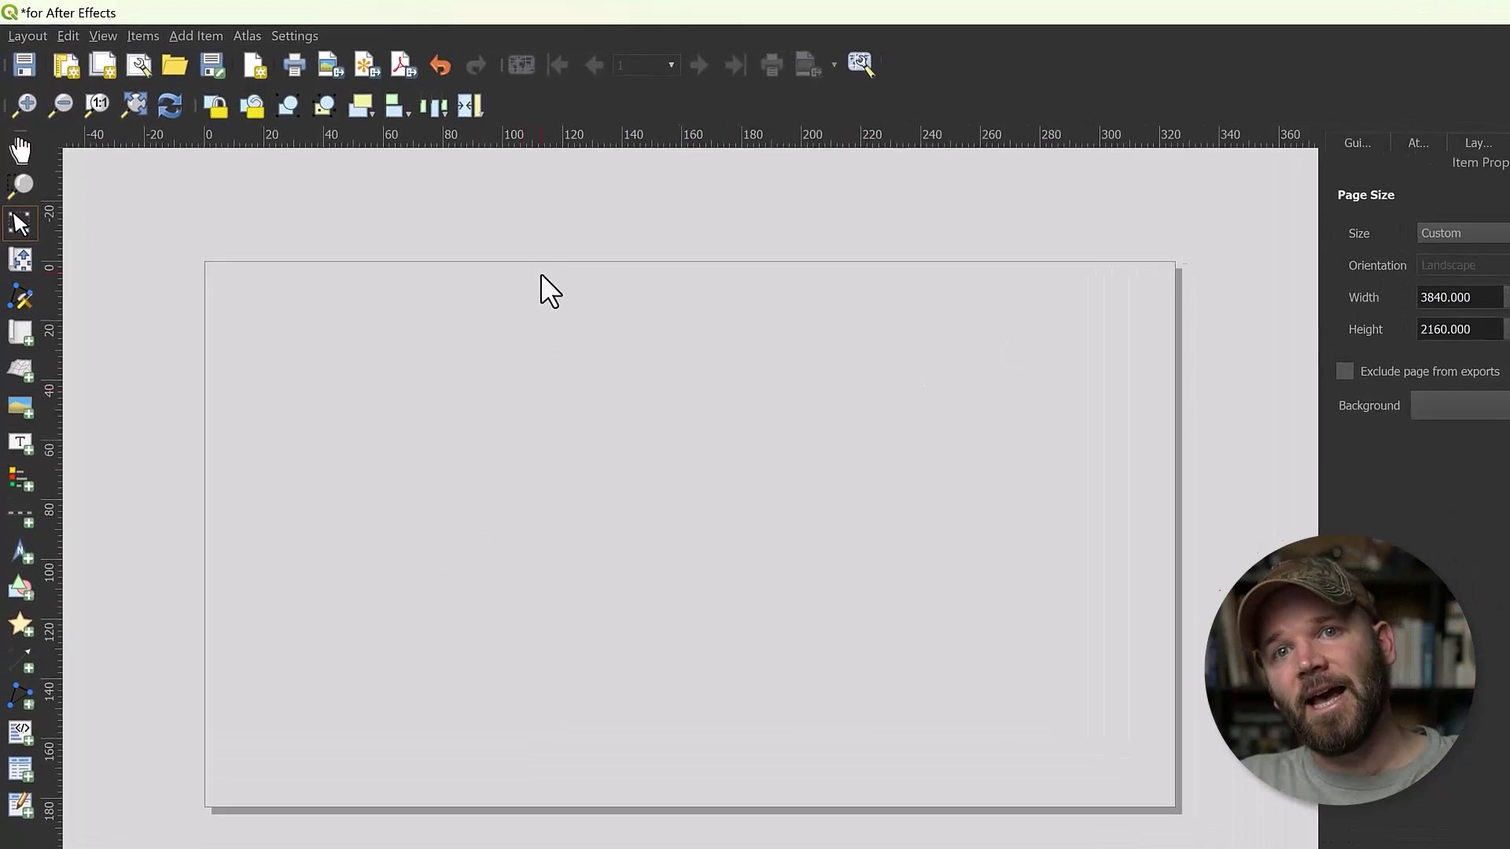
# Step: Add a map item of 3840 × 2160 px to the page and move it to line up with the page edges
pyautogui.click(19, 335)
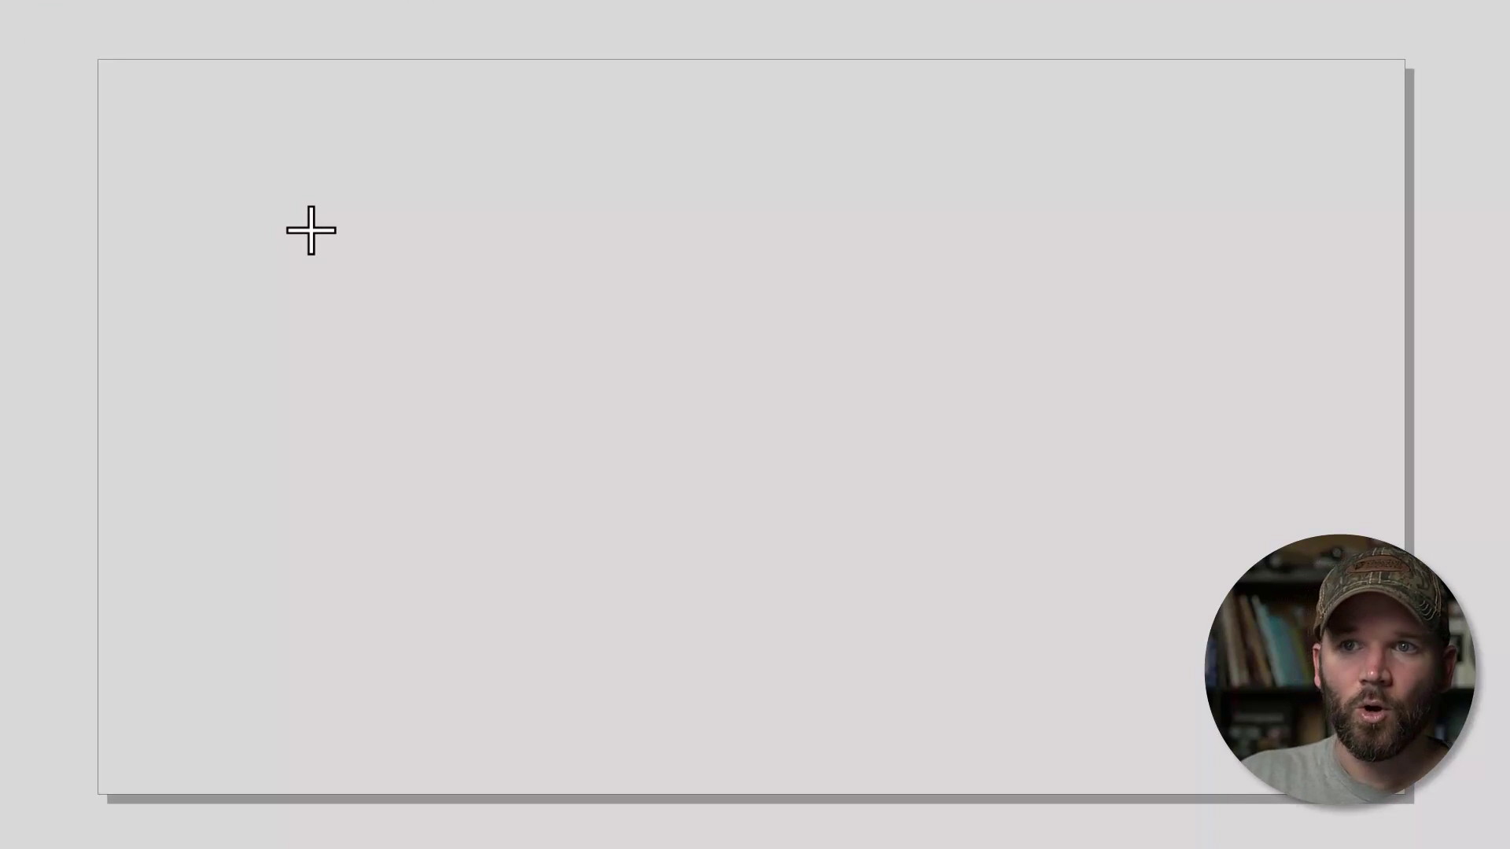
pyautogui.click(312, 230)
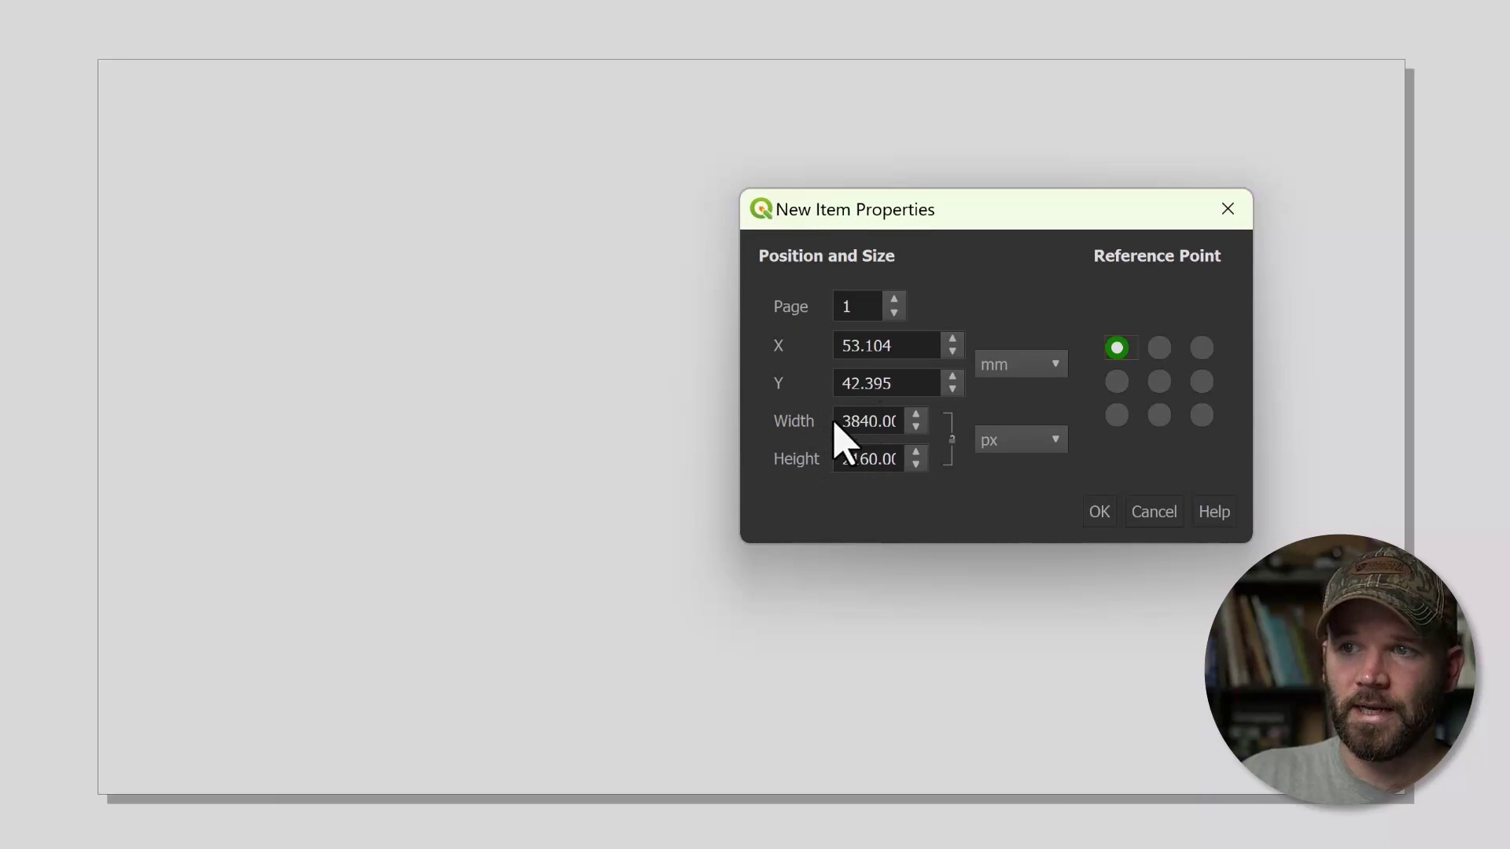
pyautogui.click(1099, 512)
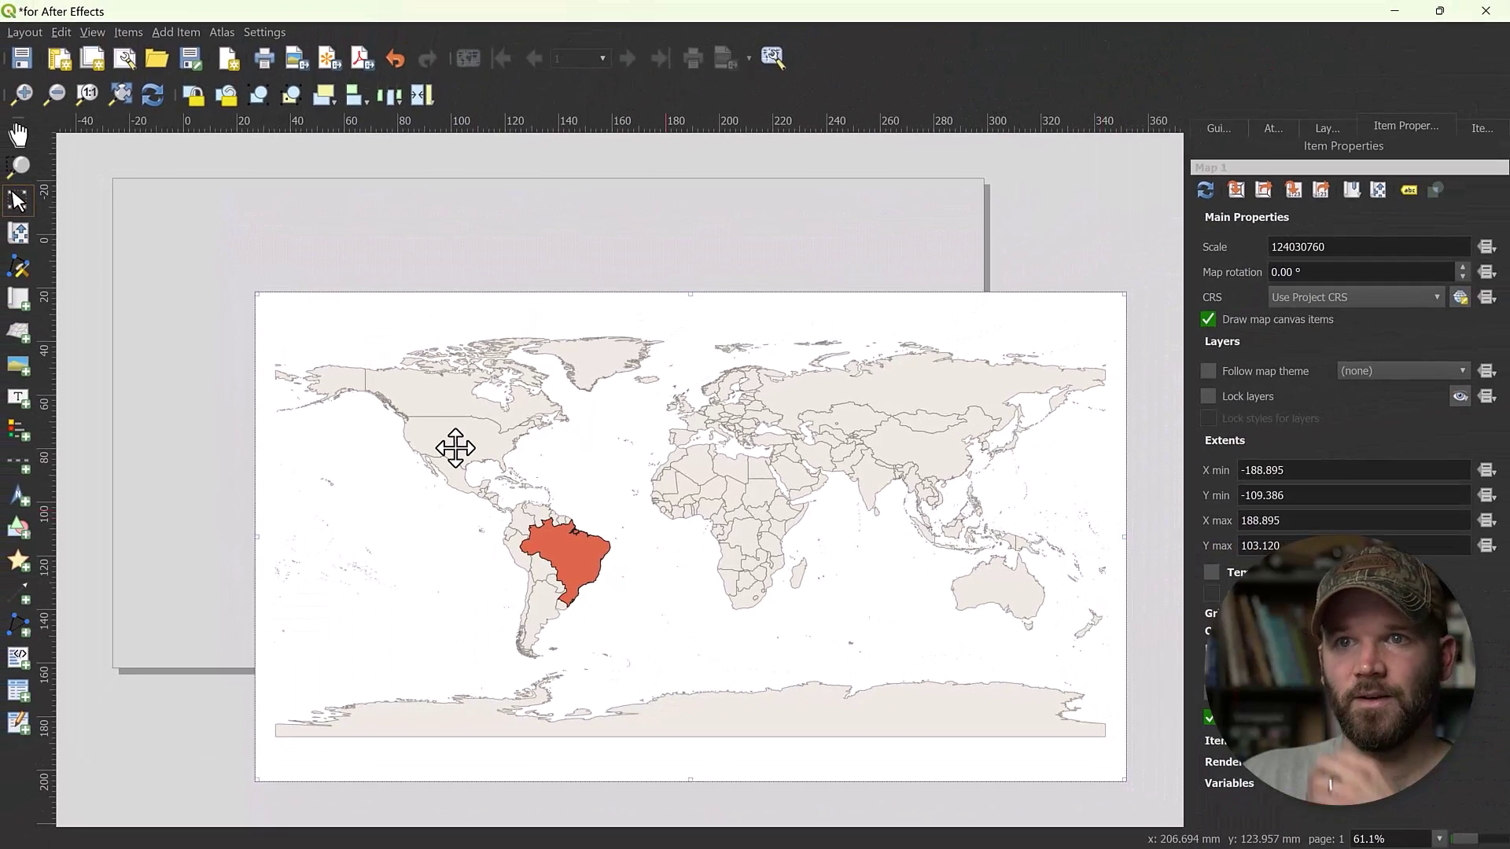
pyautogui.moveTo(451, 448); pyautogui.dragTo(313, 346)
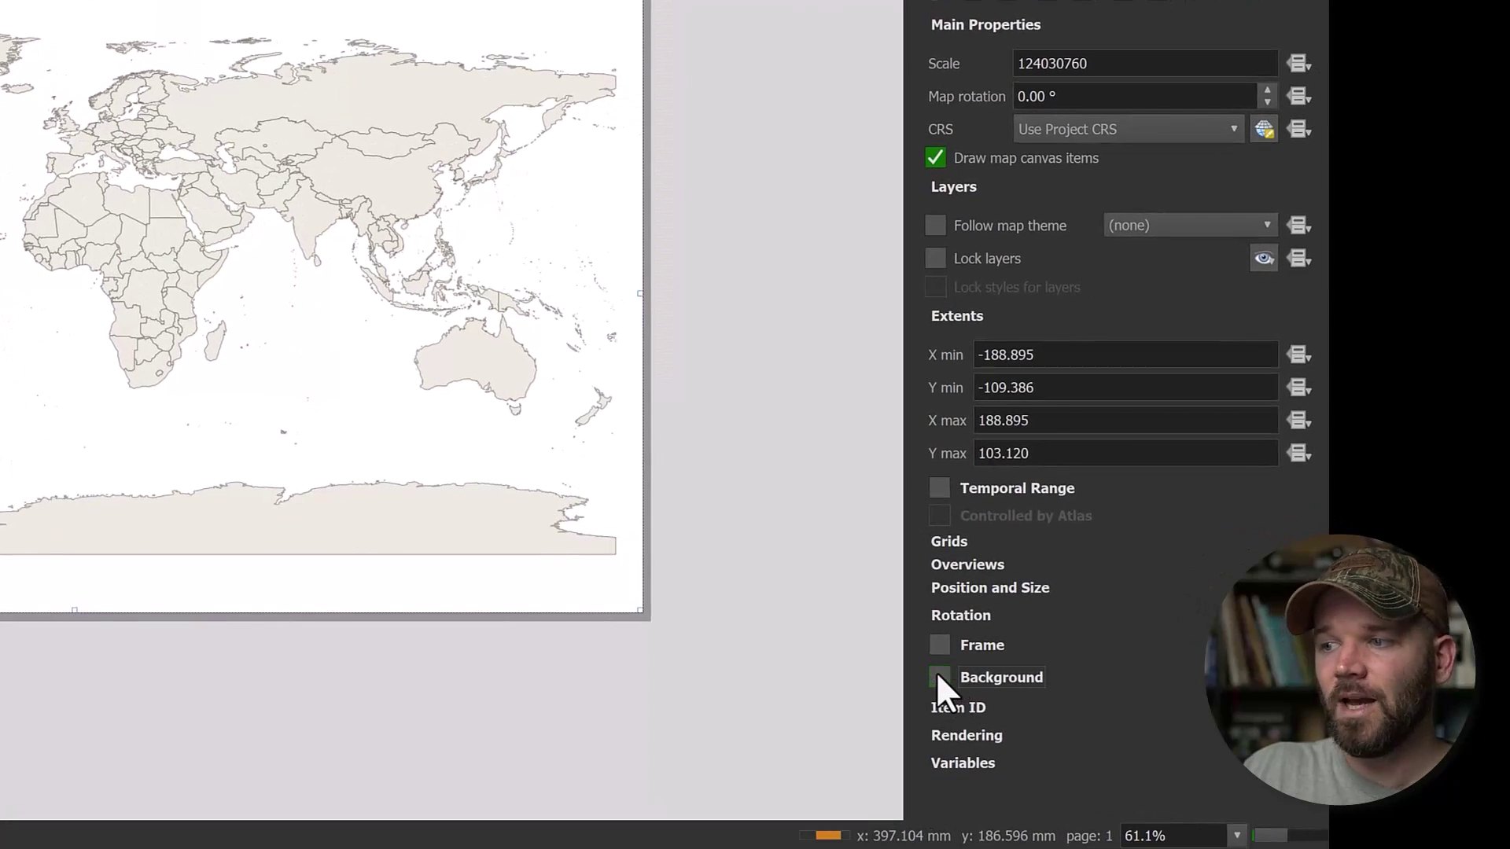
# Step: Turn off the map item's background so the area around the countries is transparent
pyautogui.click(938, 676)
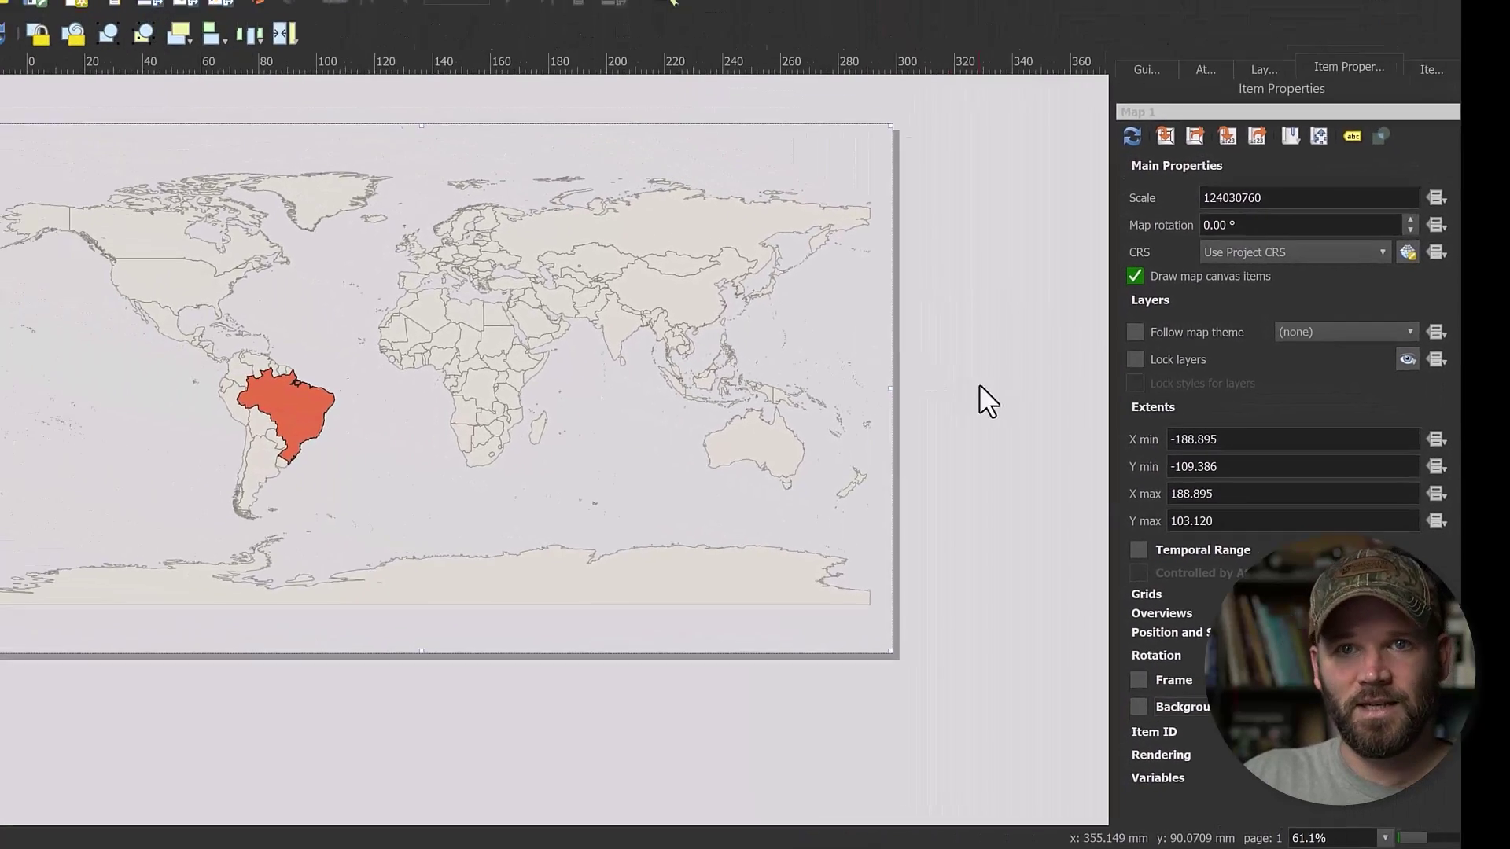
pyautogui.click(1072, 434)
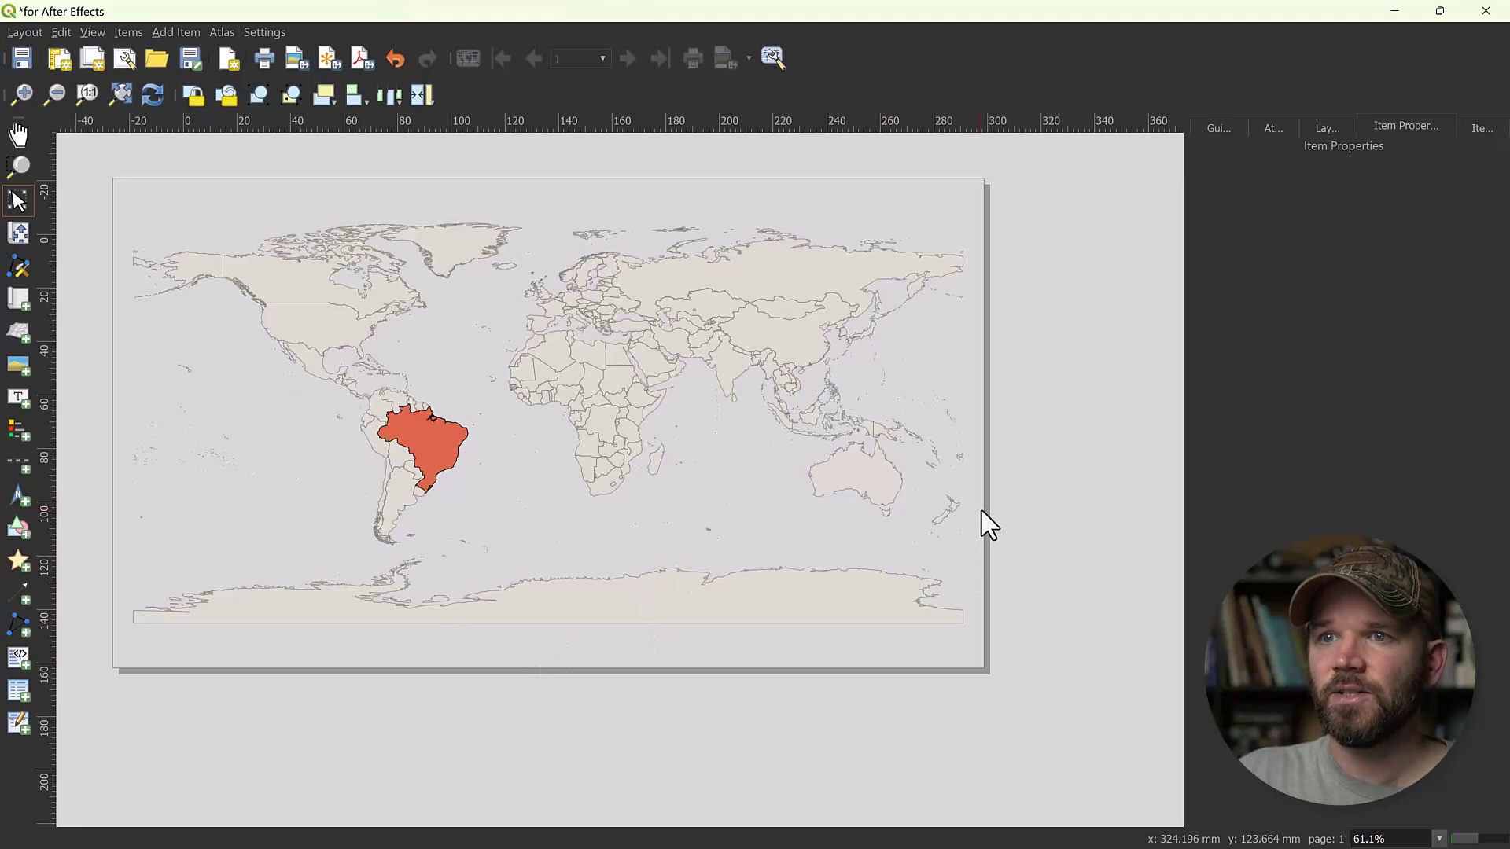
pyautogui.click(665, 429)
pyautogui.press('v')
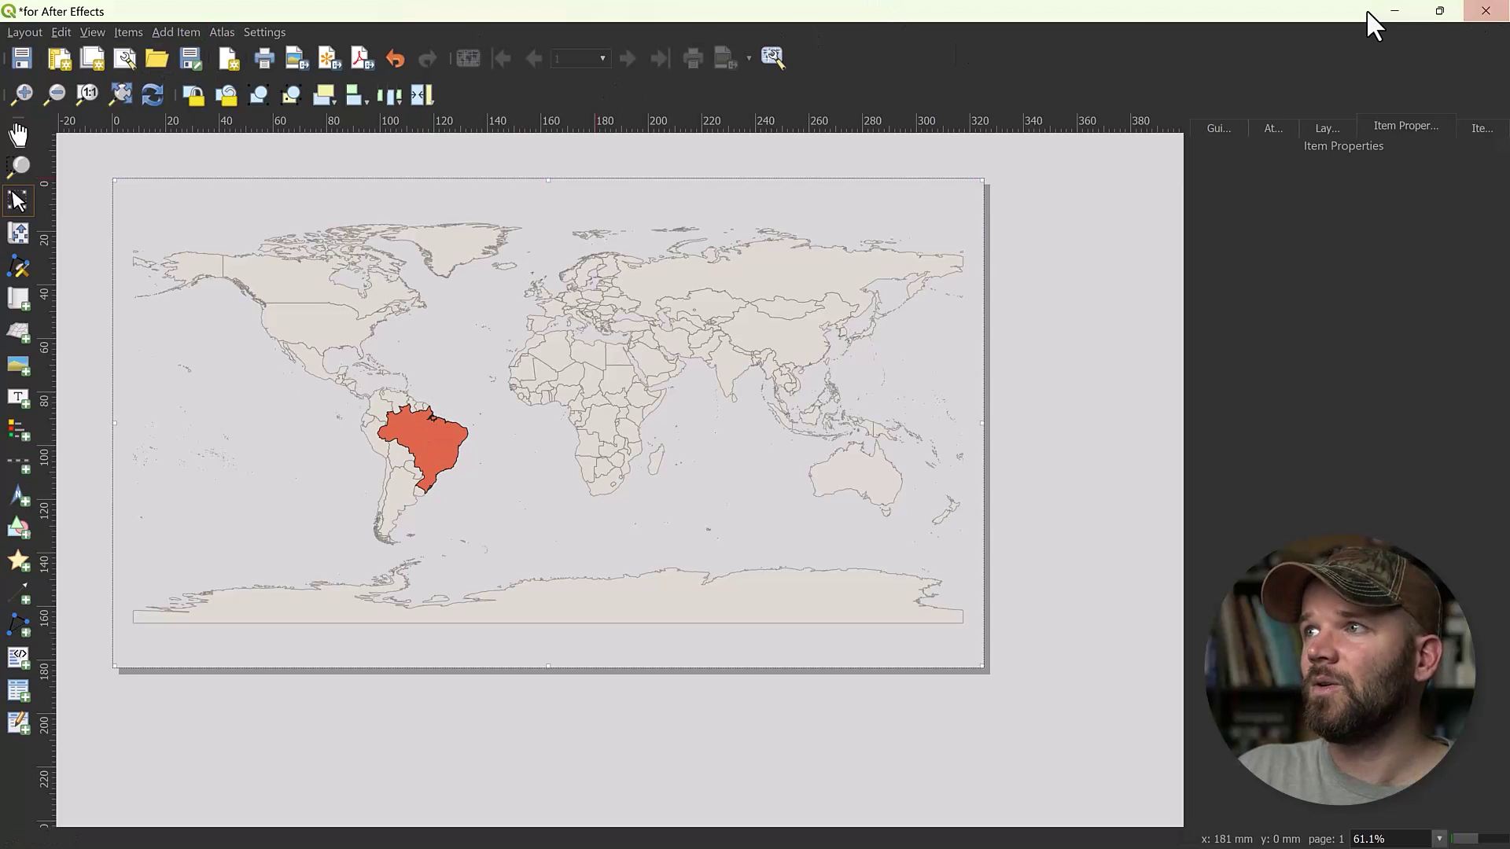
# Step: Return to the main QGIS window, close the Layout Manager and hide the World Map layer
pyautogui.click(1398, 9)
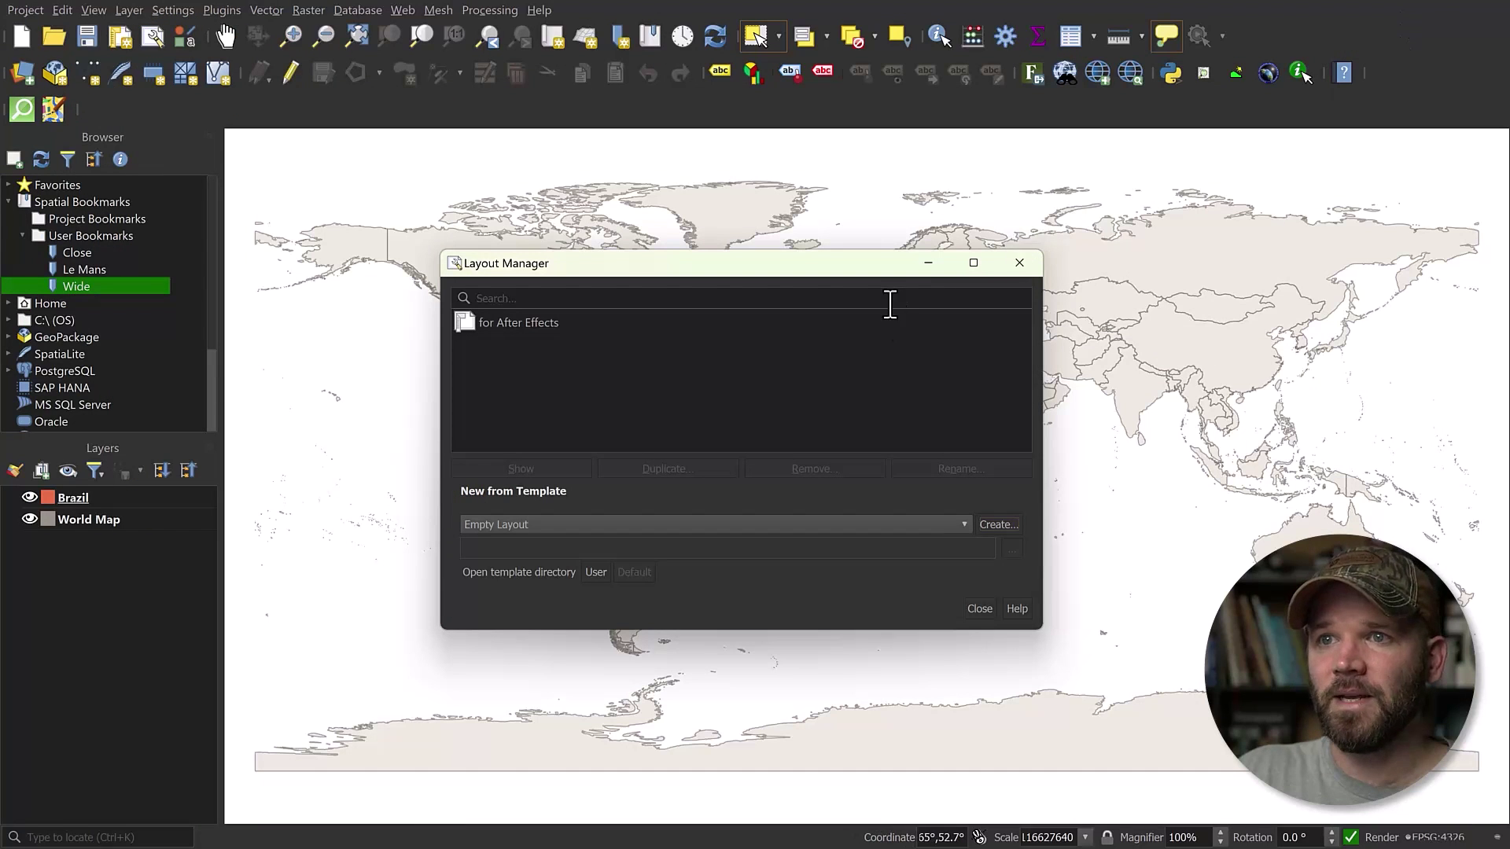
pyautogui.click(1018, 264)
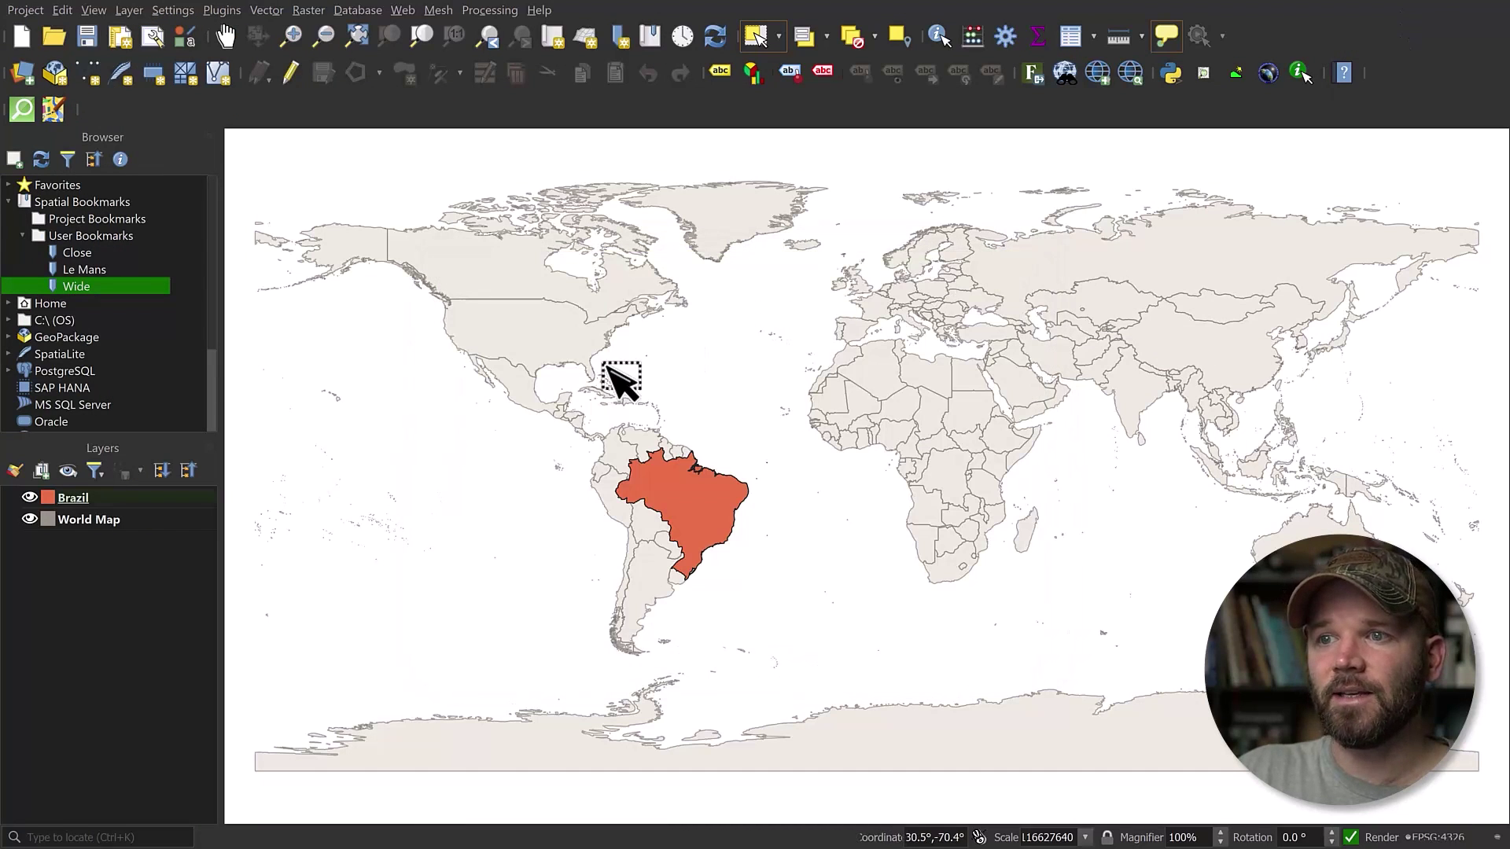
pyautogui.click(30, 519)
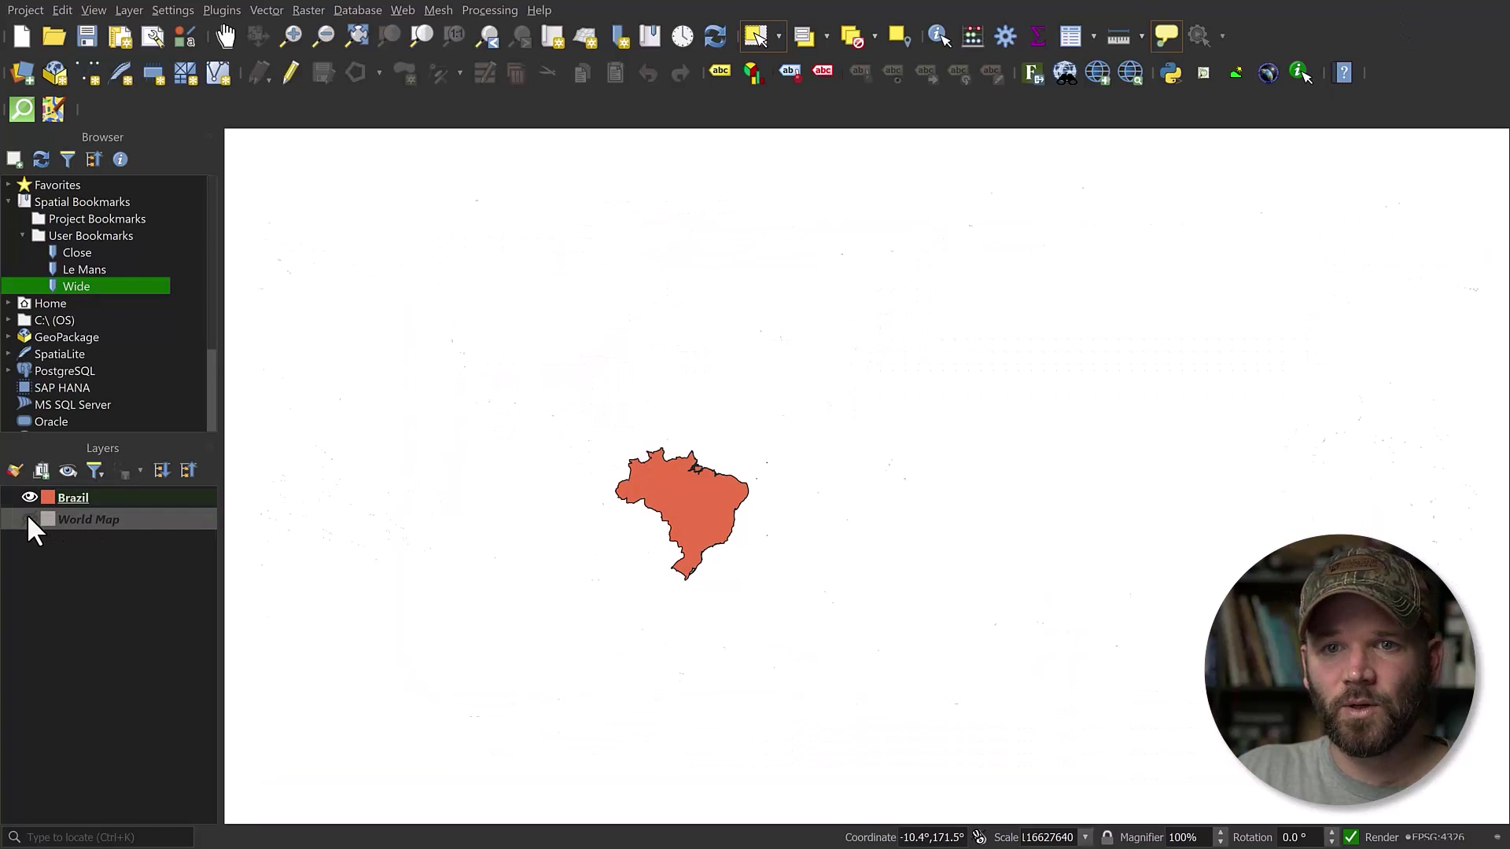
# Step: Switch back to the "for After Effects" layout, select its map item and refresh the map preview
pyautogui.moveTo(683, 510)
pyautogui.hotkey('alt', 'Tab')
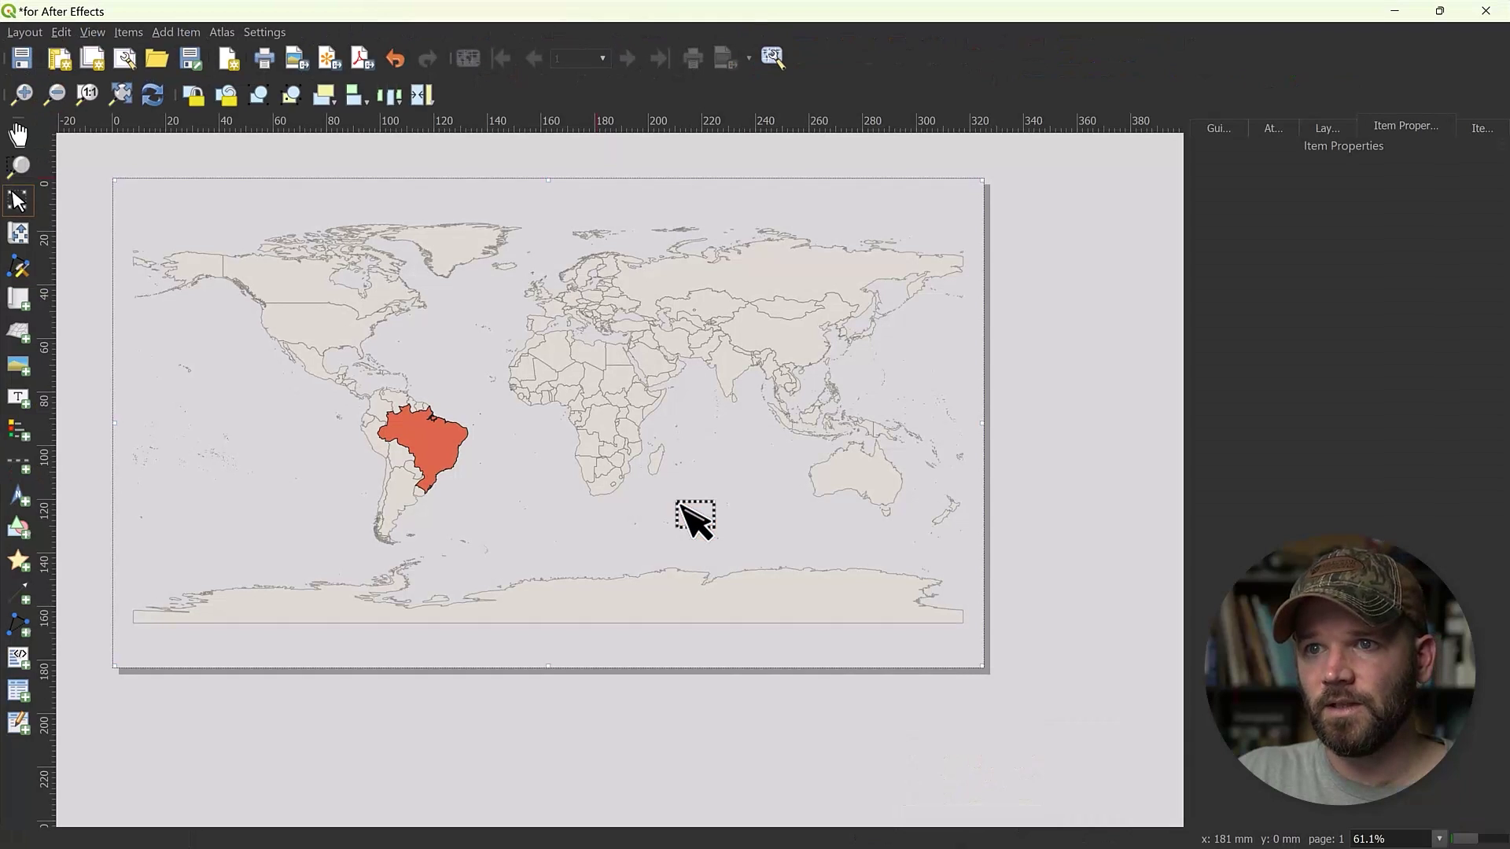
pyautogui.click(683, 395)
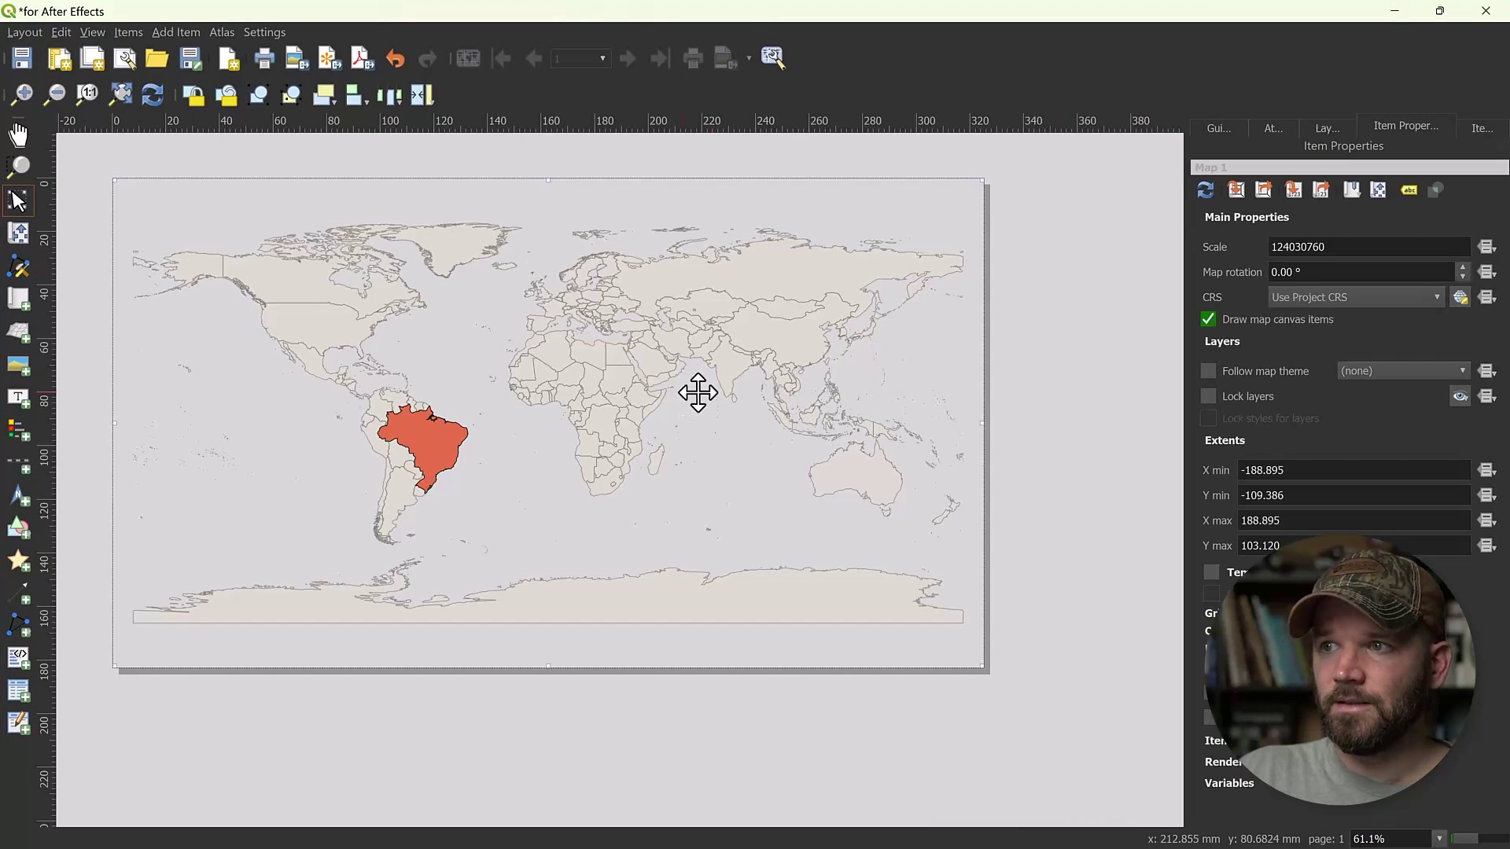
pyautogui.click(1207, 190)
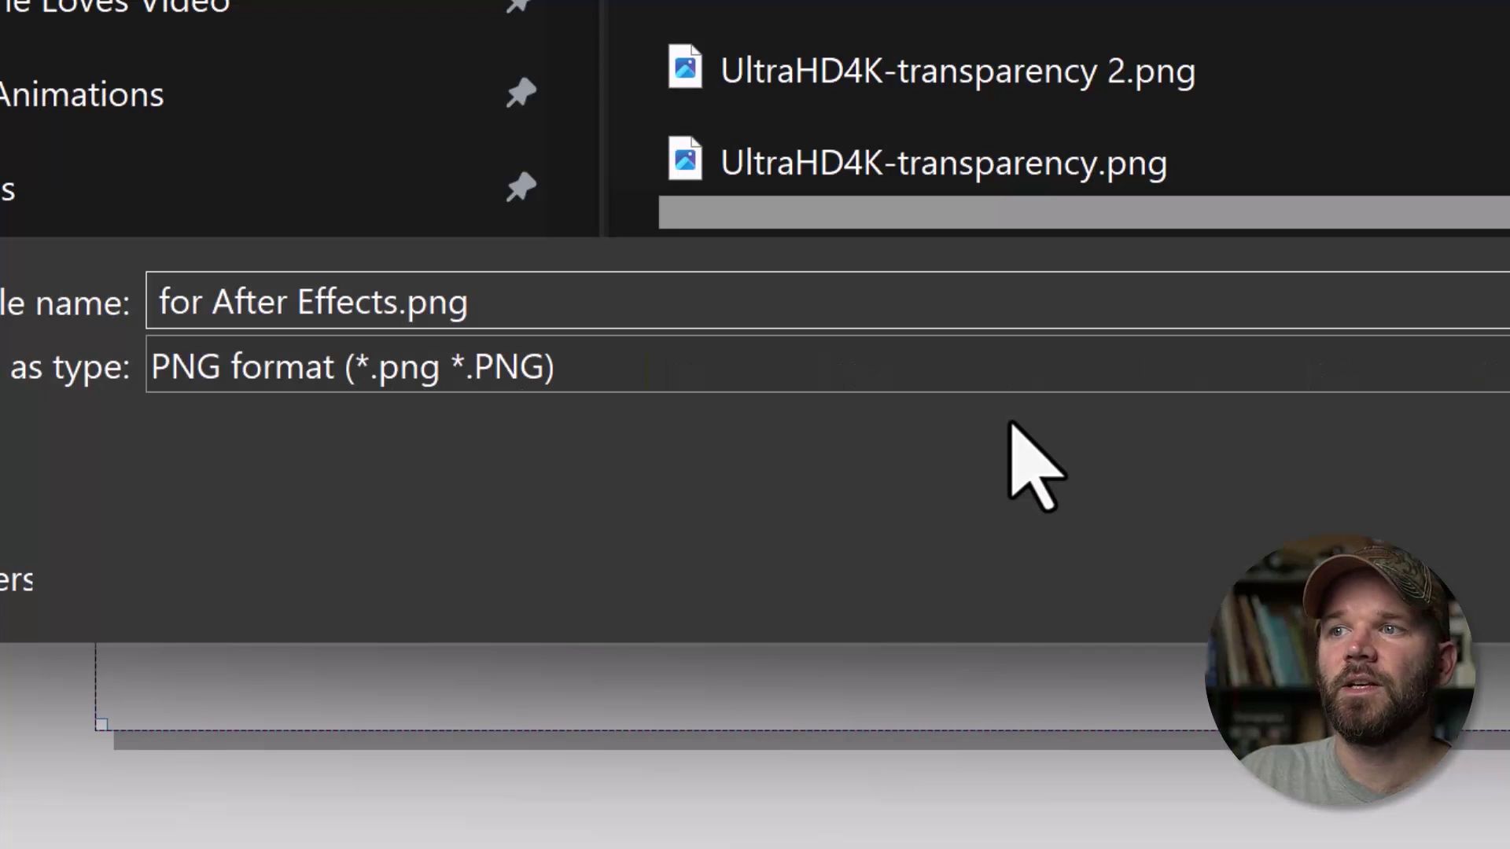
# Step: Export the layout as the image "Brazil for After Effects.png" at 300 dpi and 3840 × 2160 px with antialiasing enabled
pyautogui.write('Brazefor After Effects.png')
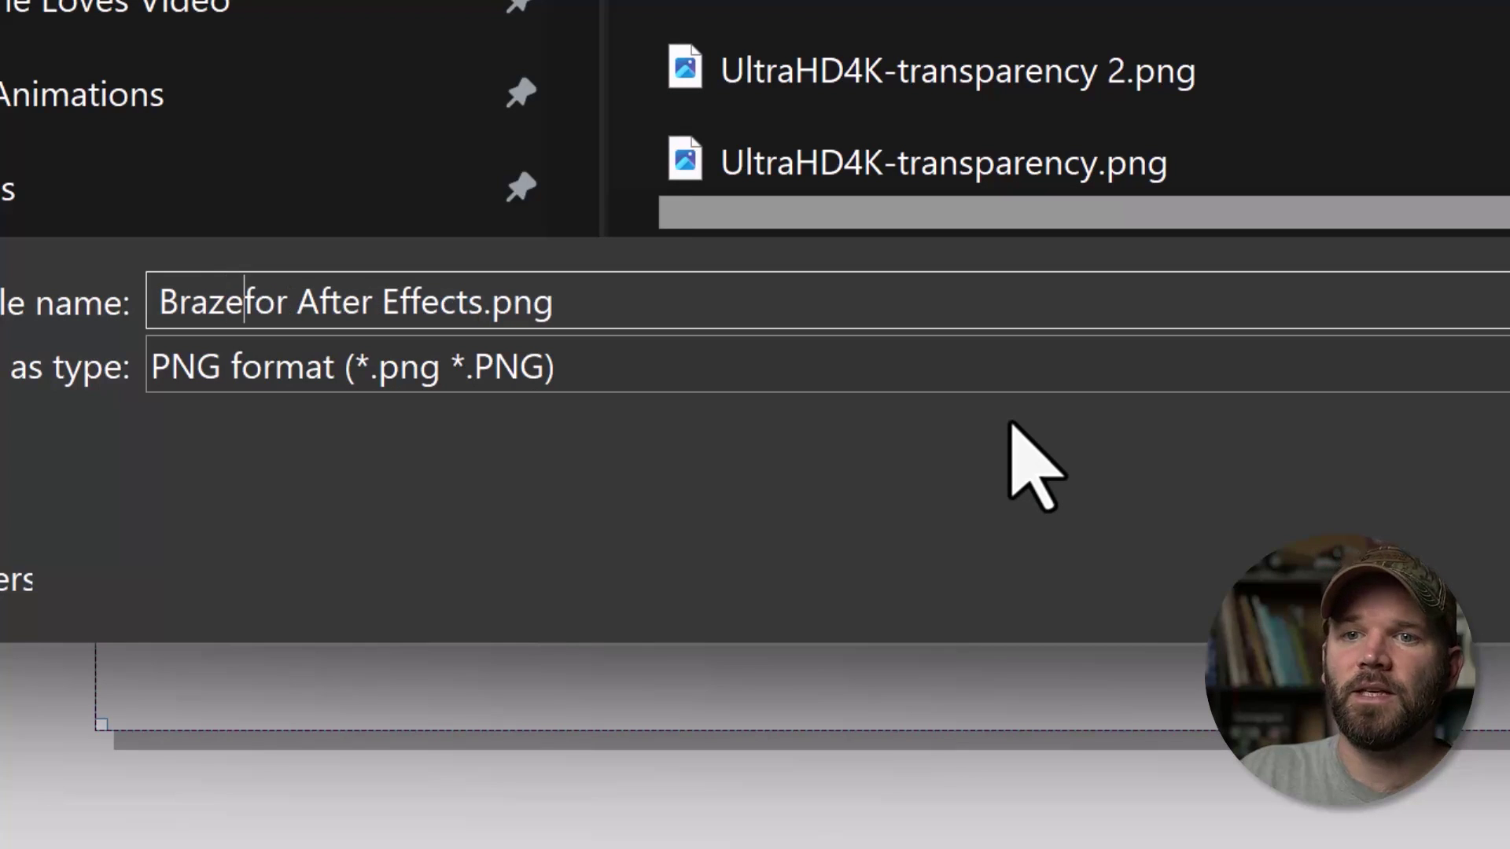
pyautogui.press('BackSpace')
pyautogui.write('il')
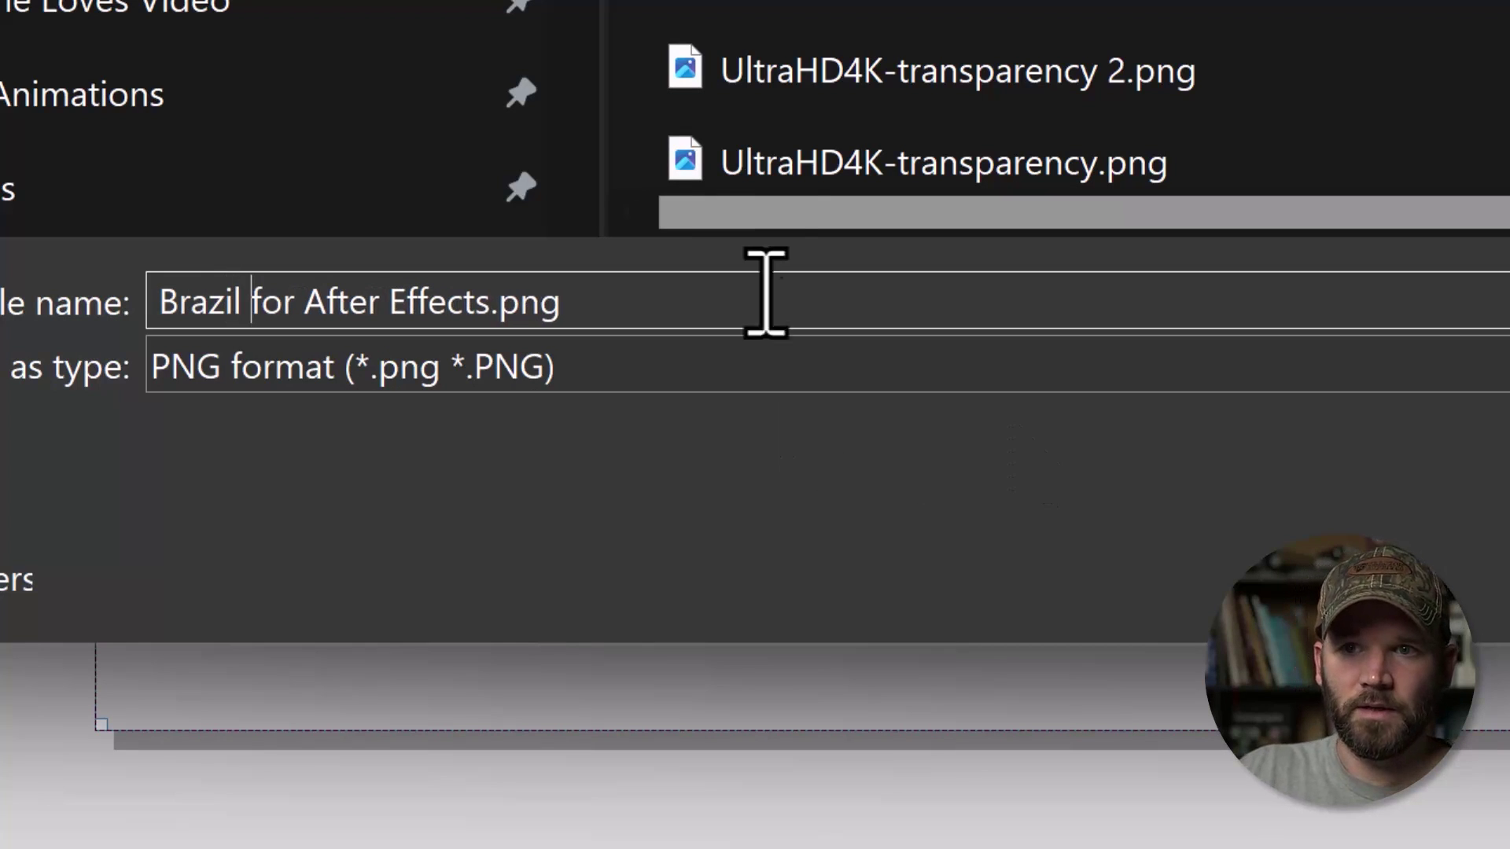
pyautogui.press('Return')
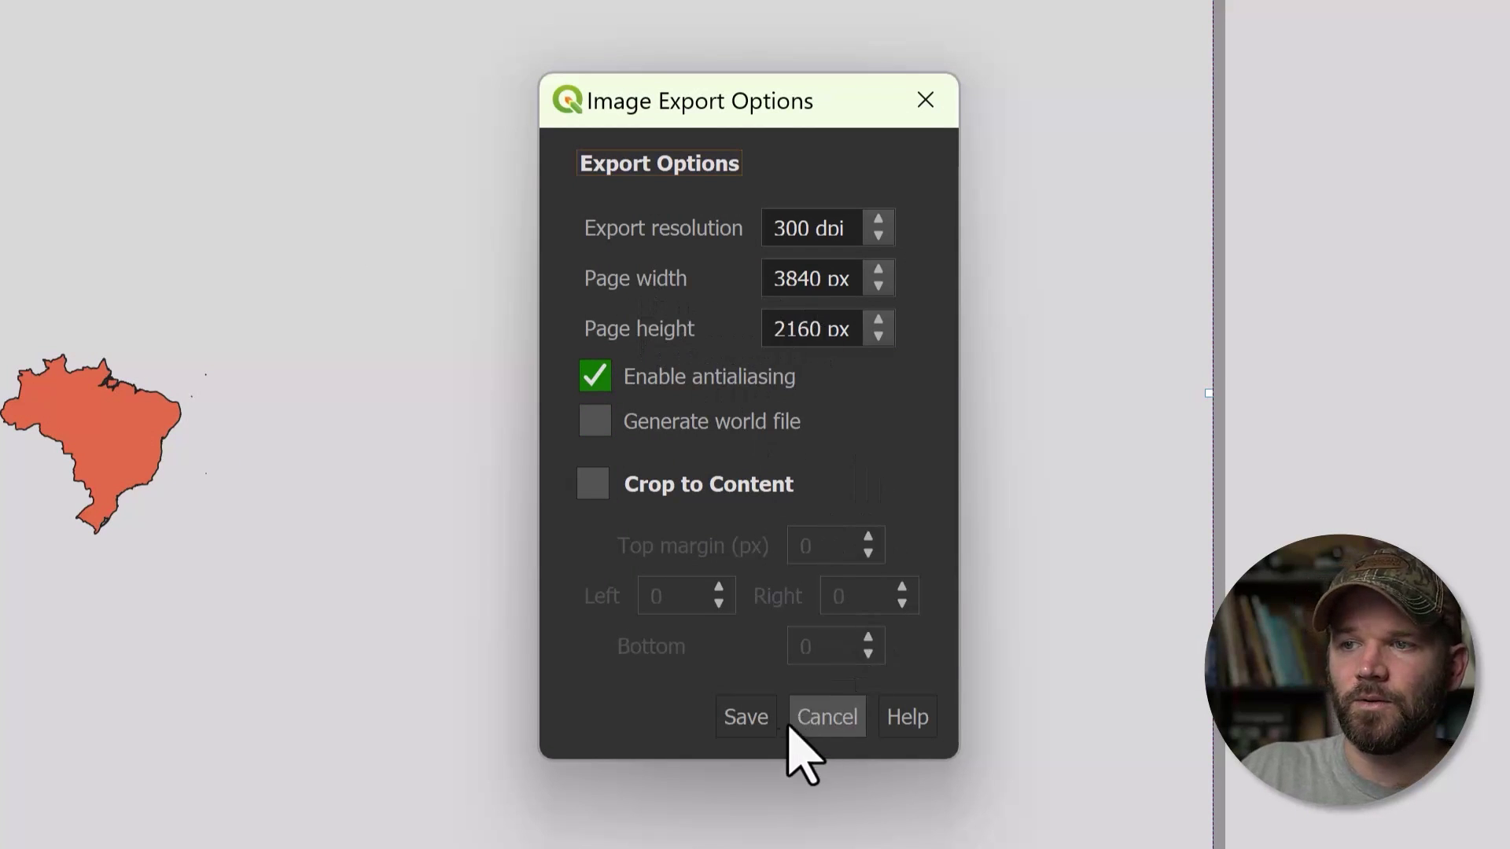
pyautogui.click(751, 717)
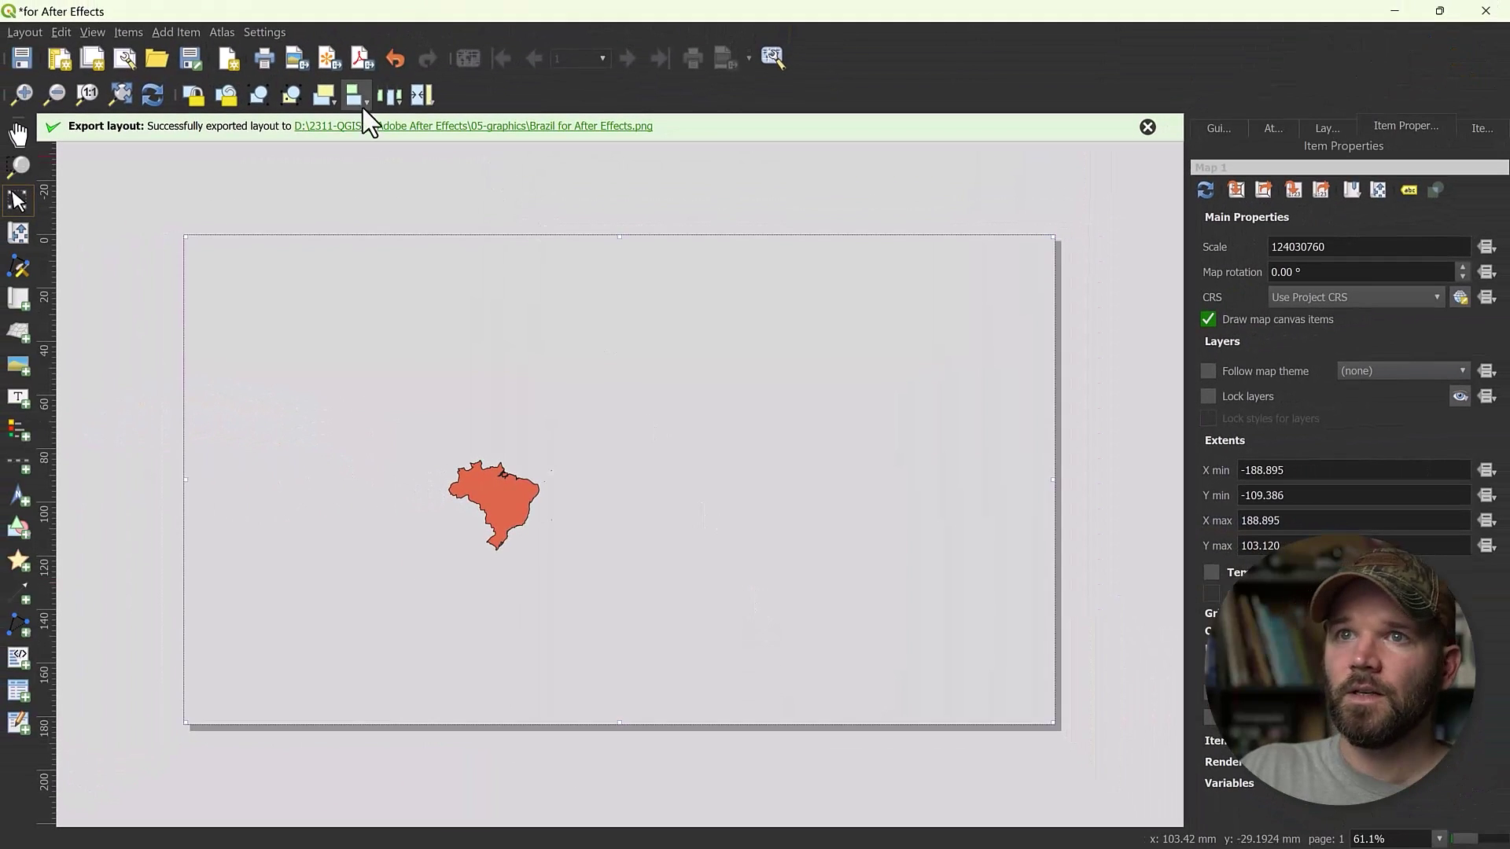
# Step: Start a PDF export of the same layout with the file name "Brazil for After Effects.pdf"
pyautogui.click(358, 54)
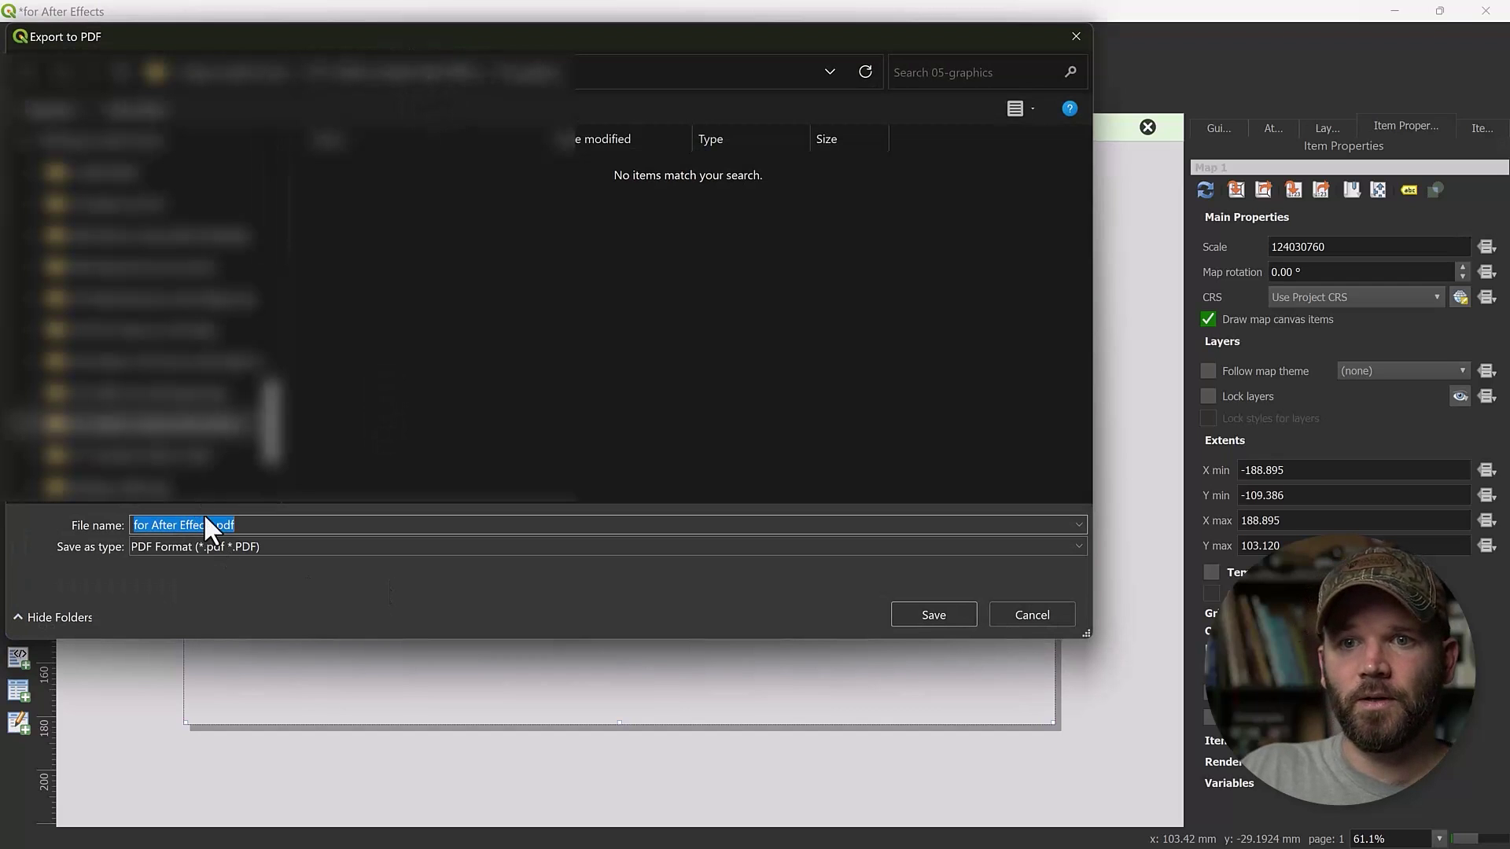
pyautogui.press('Home')
pyautogui.write('Bra')
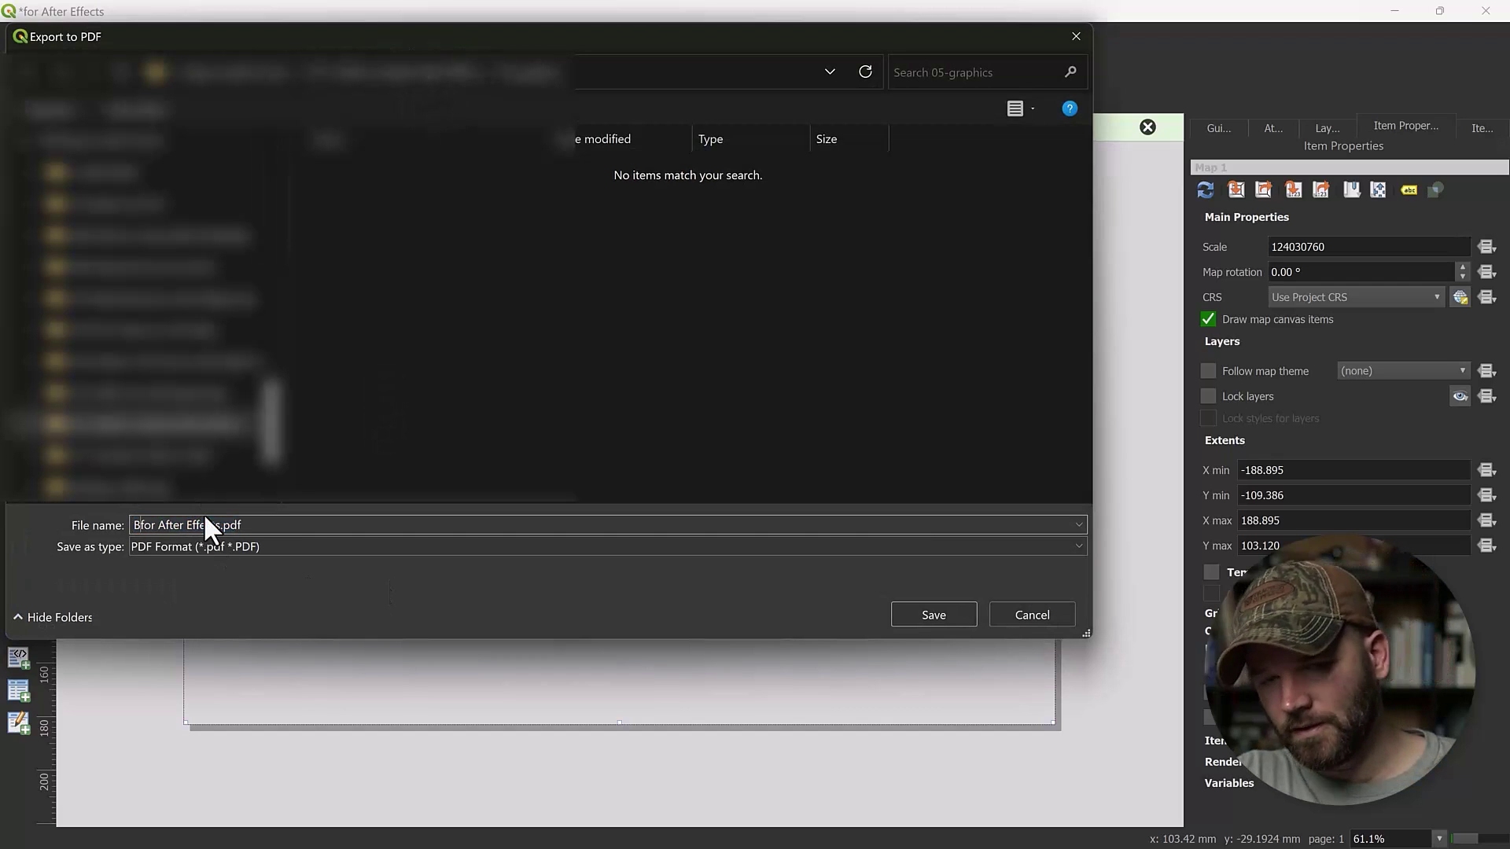
pyautogui.write('zil')
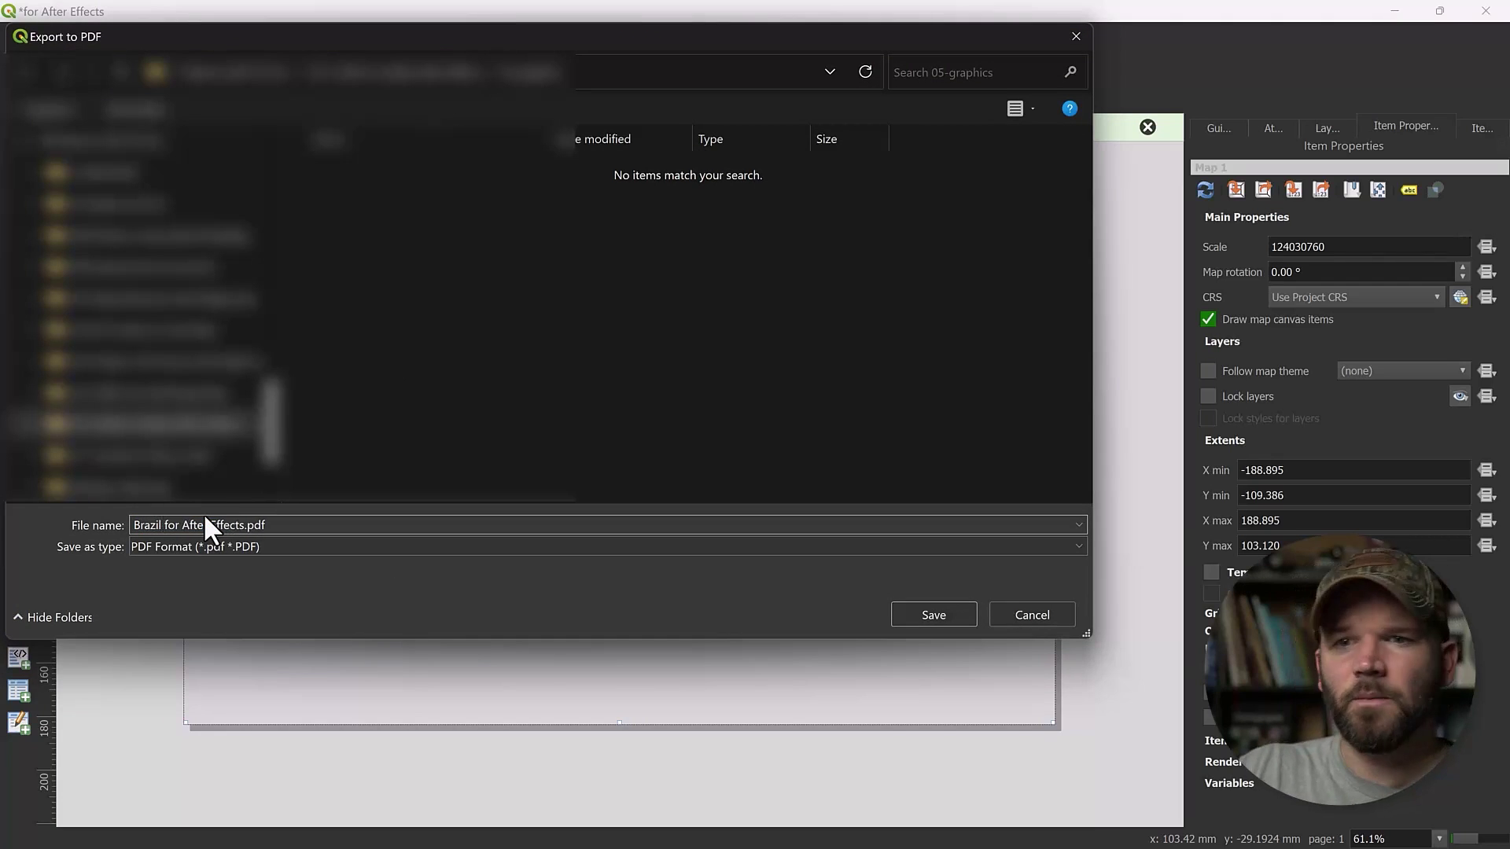
pyautogui.click(964, 615)
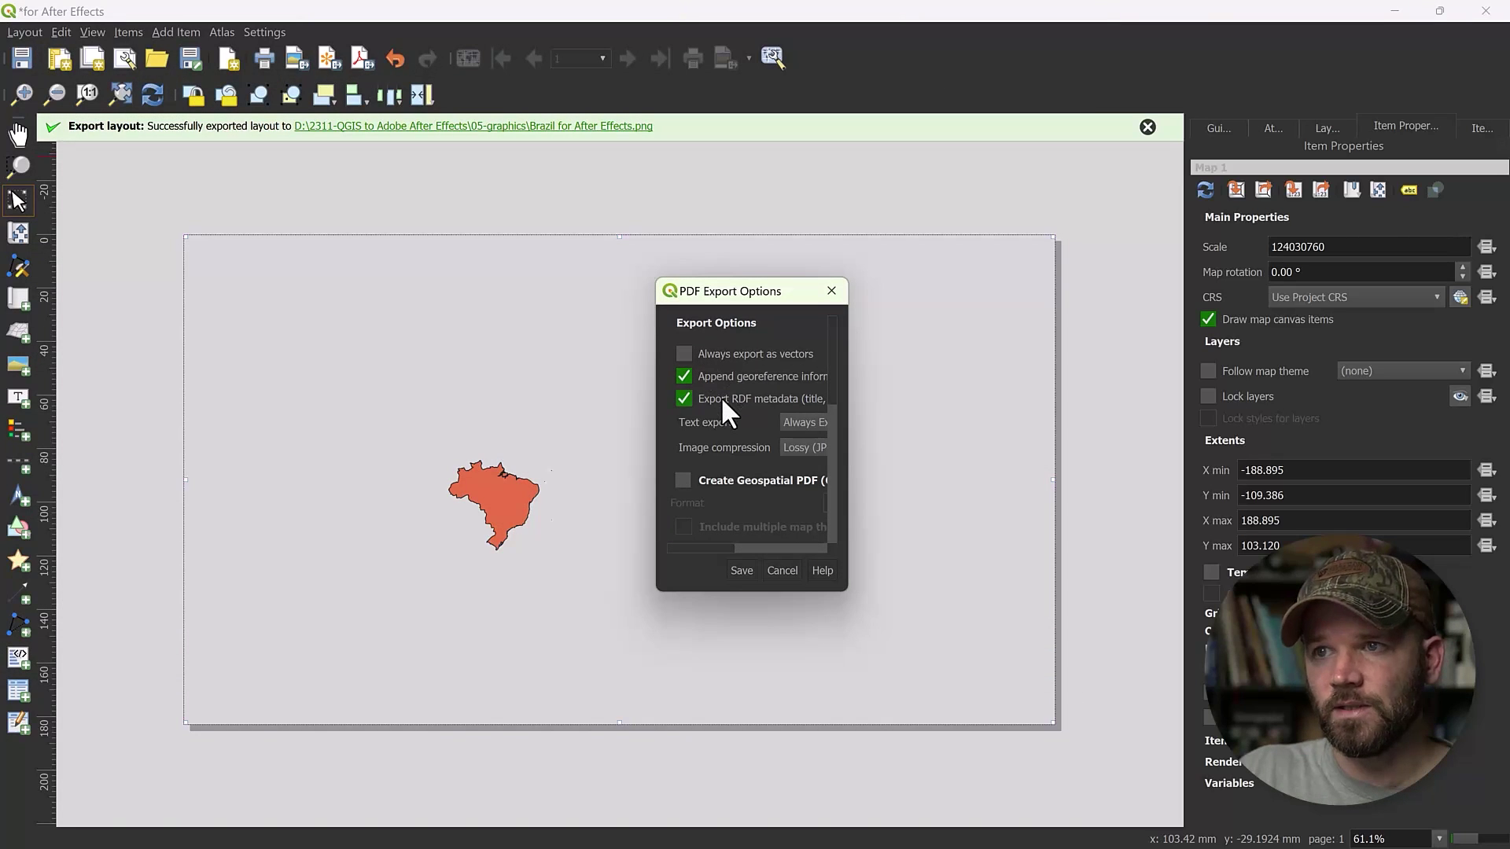
# Step: Enlarge the PDF Export Options dialog, review its settings and export the Brazil PDF with text as paths and no GeoPDF
pyautogui.moveTo(795, 296); pyautogui.dragTo(537, 224)
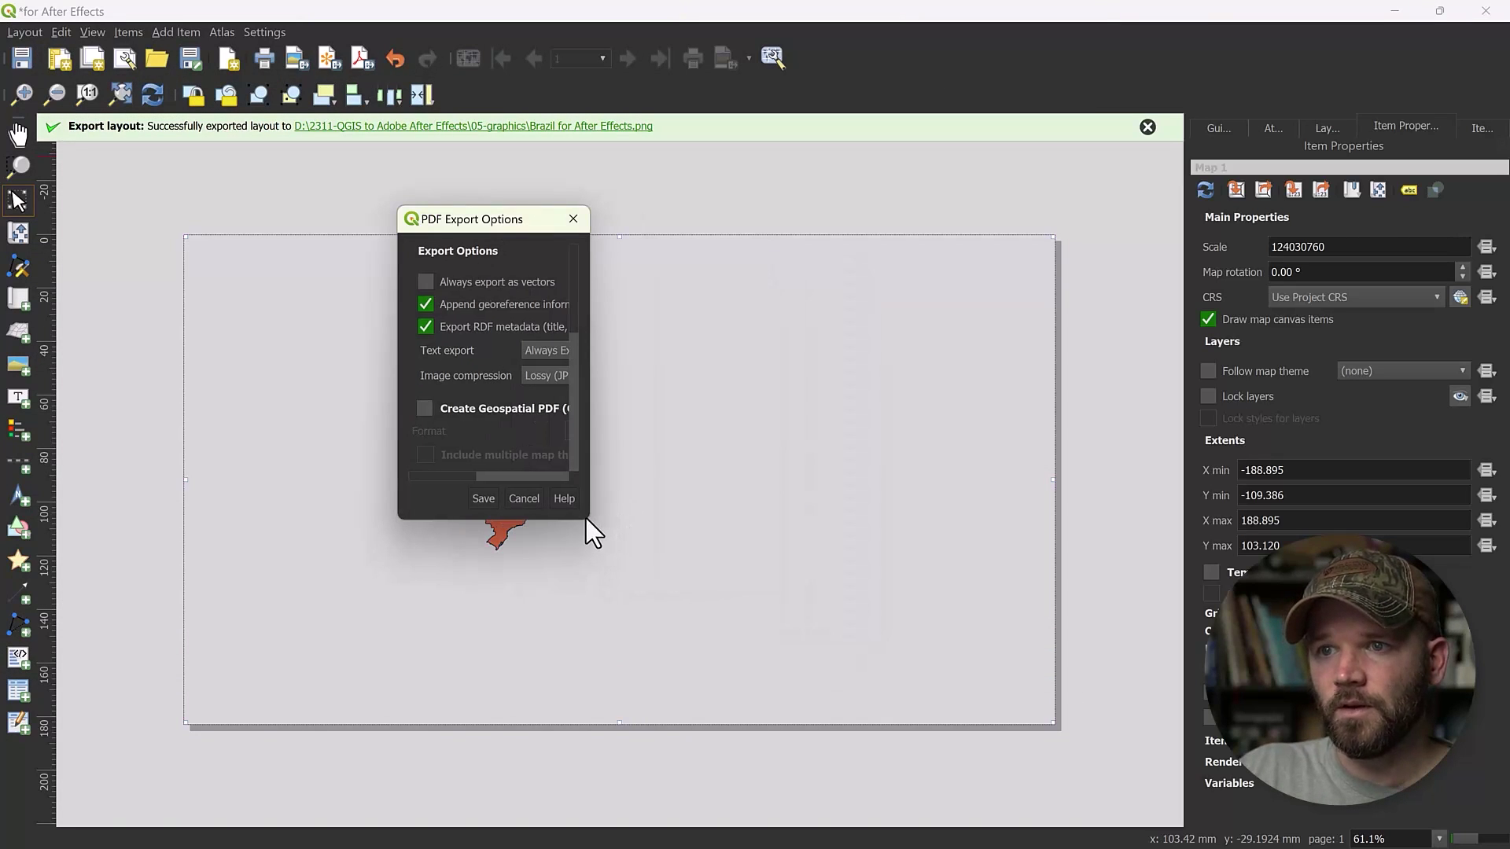
pyautogui.moveTo(579, 521); pyautogui.dragTo(1038, 811)
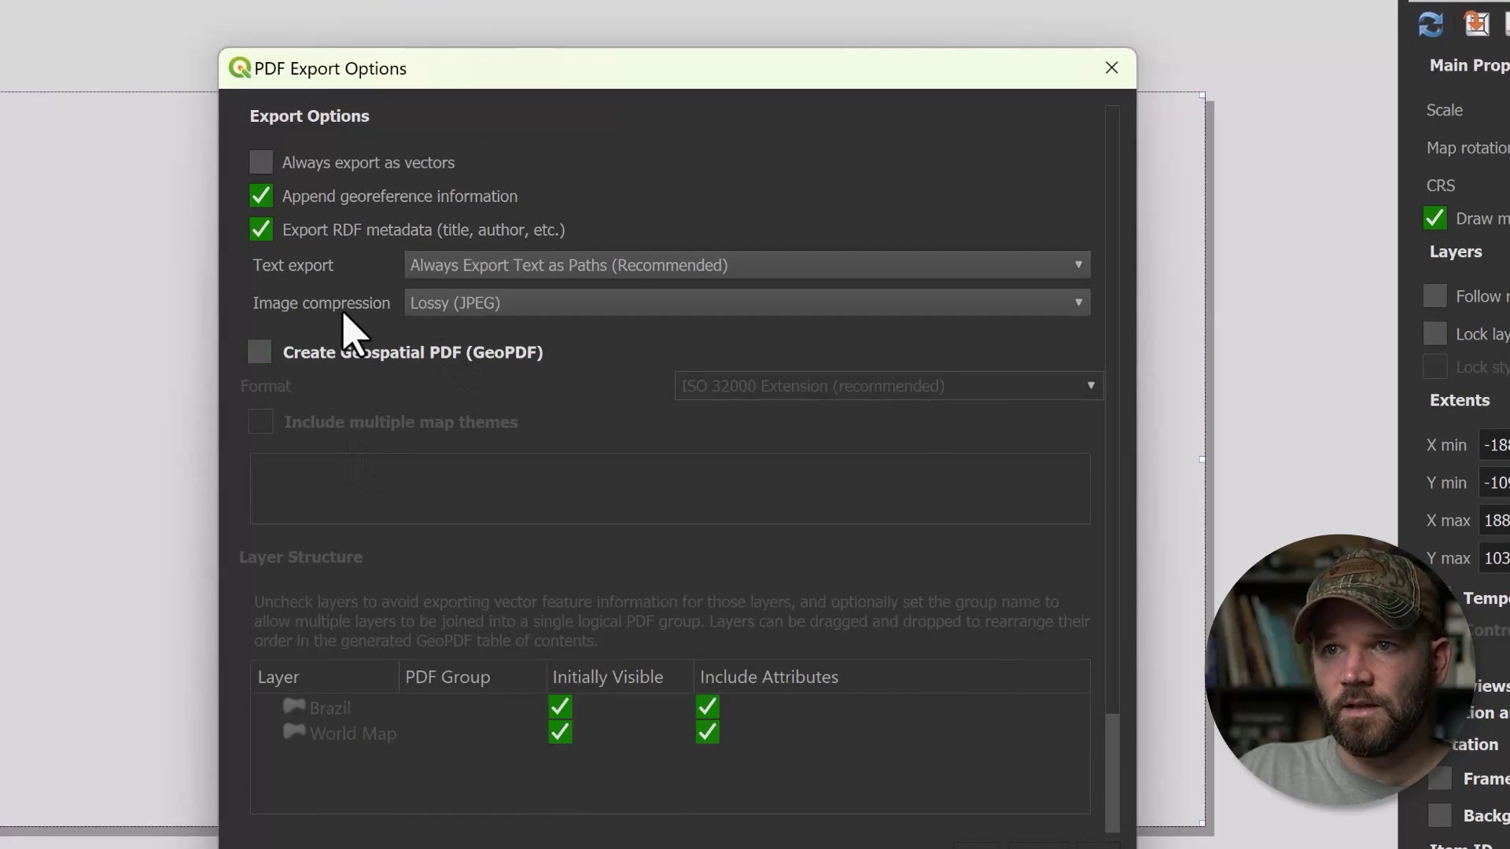
pyautogui.moveTo(475, 70); pyautogui.dragTo(448, 26)
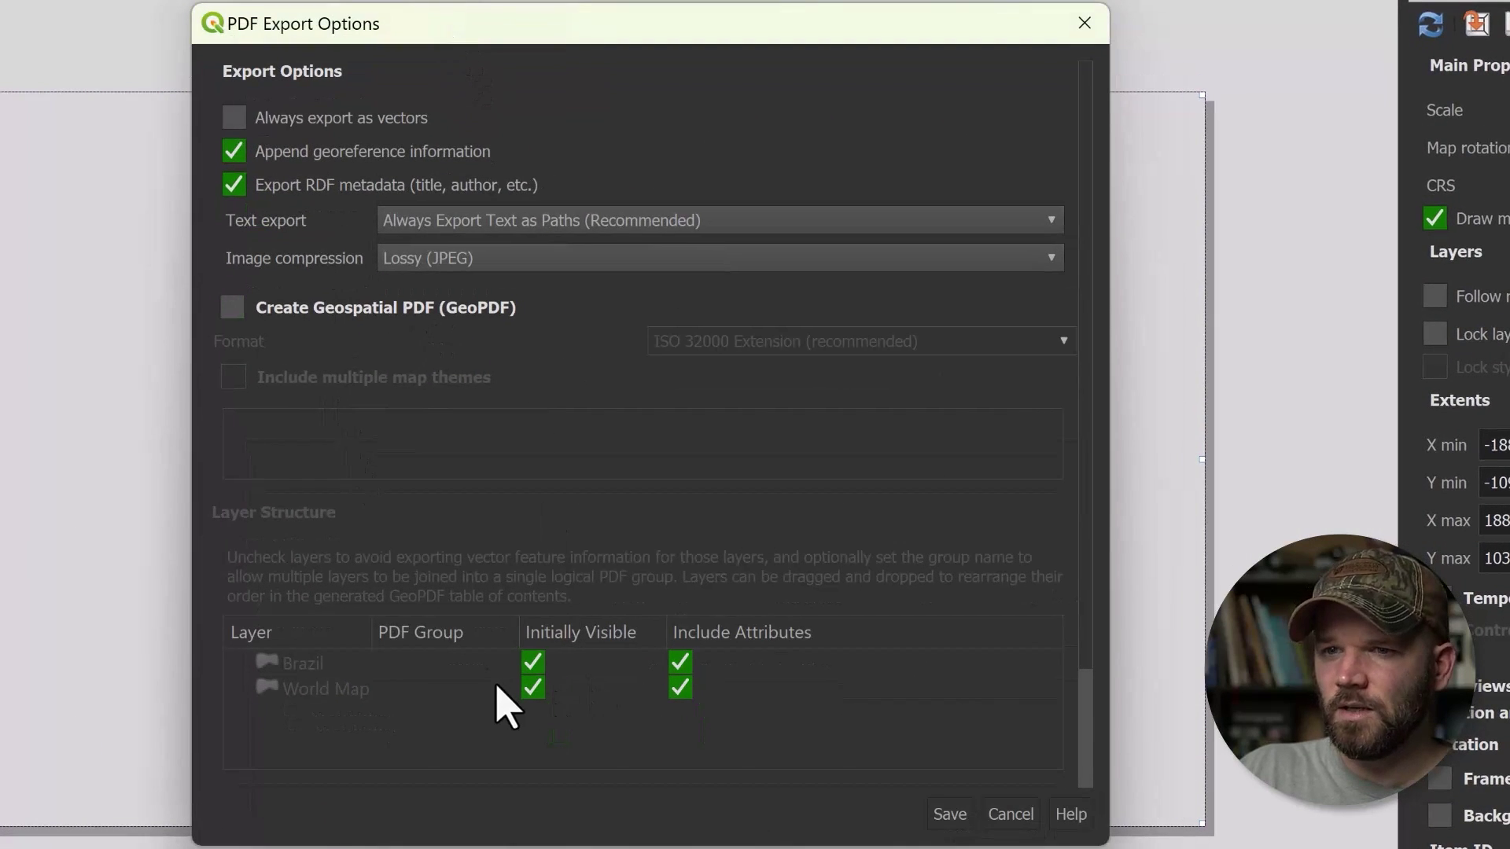
pyautogui.scroll(-3, 497, 686)
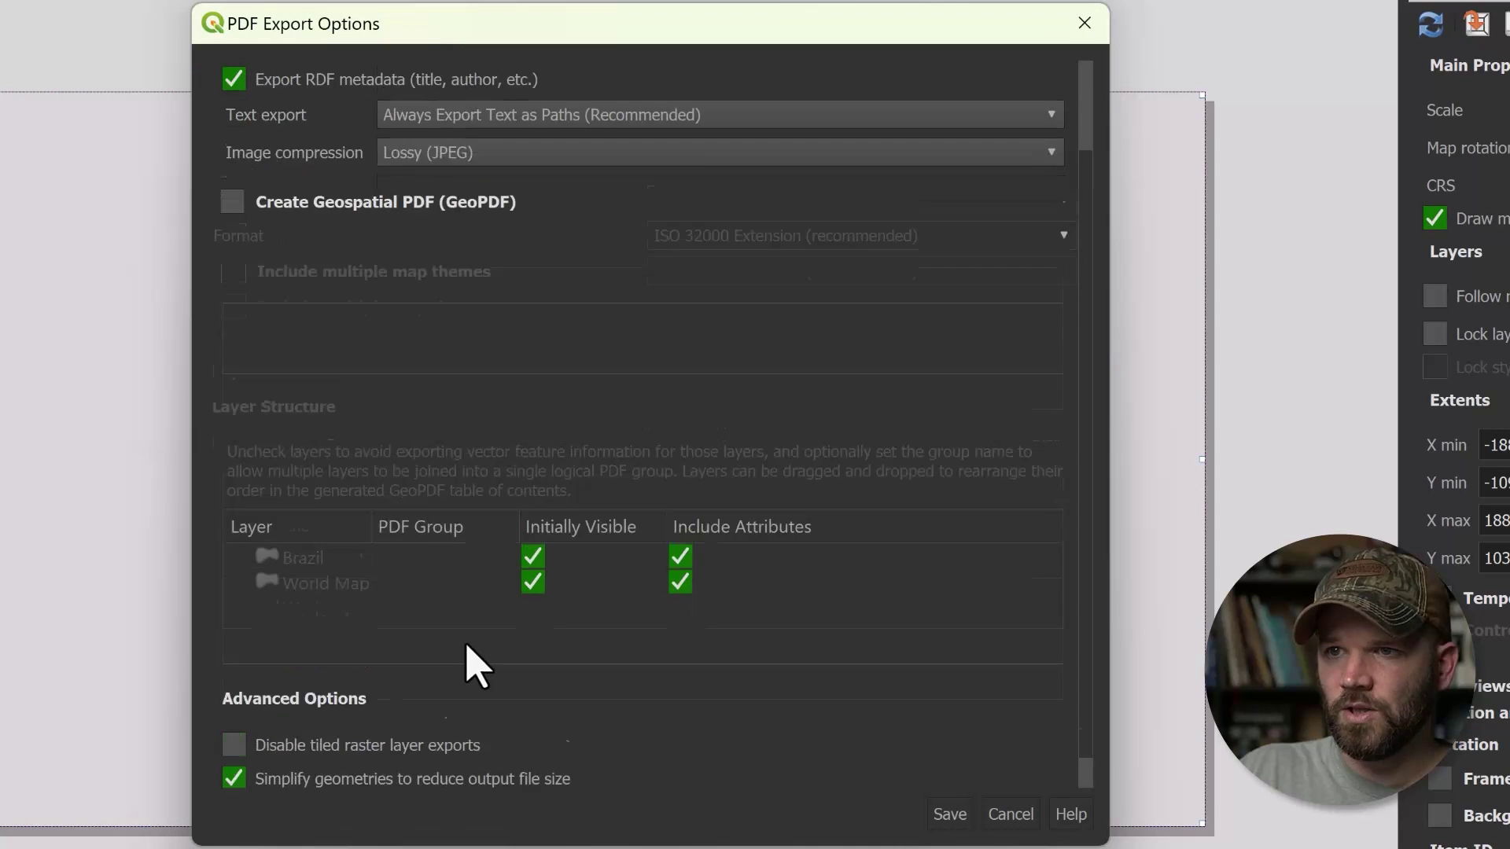
pyautogui.scroll(2, 475, 666)
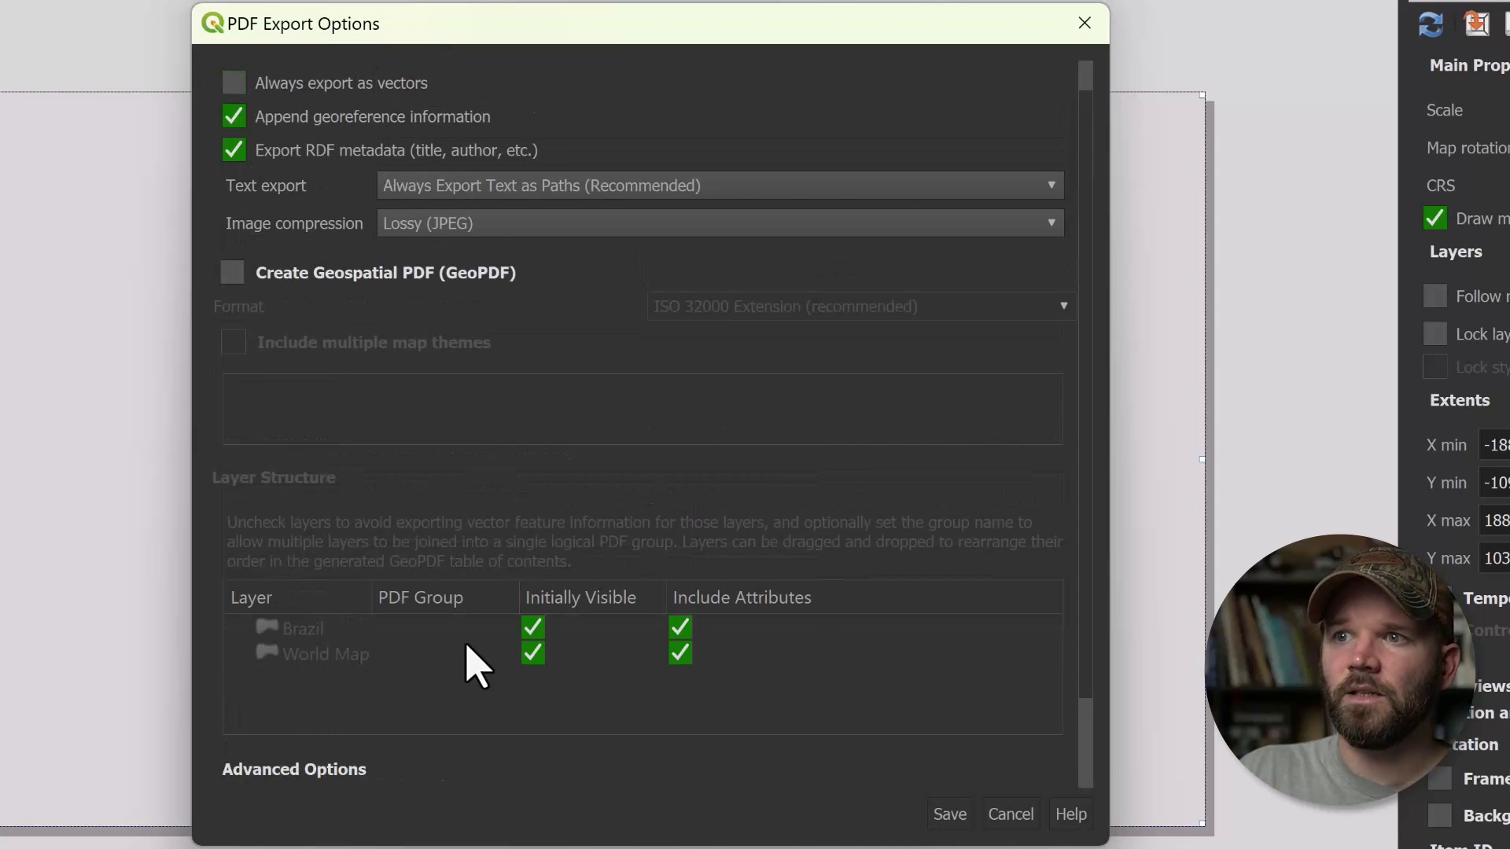
pyautogui.click(949, 816)
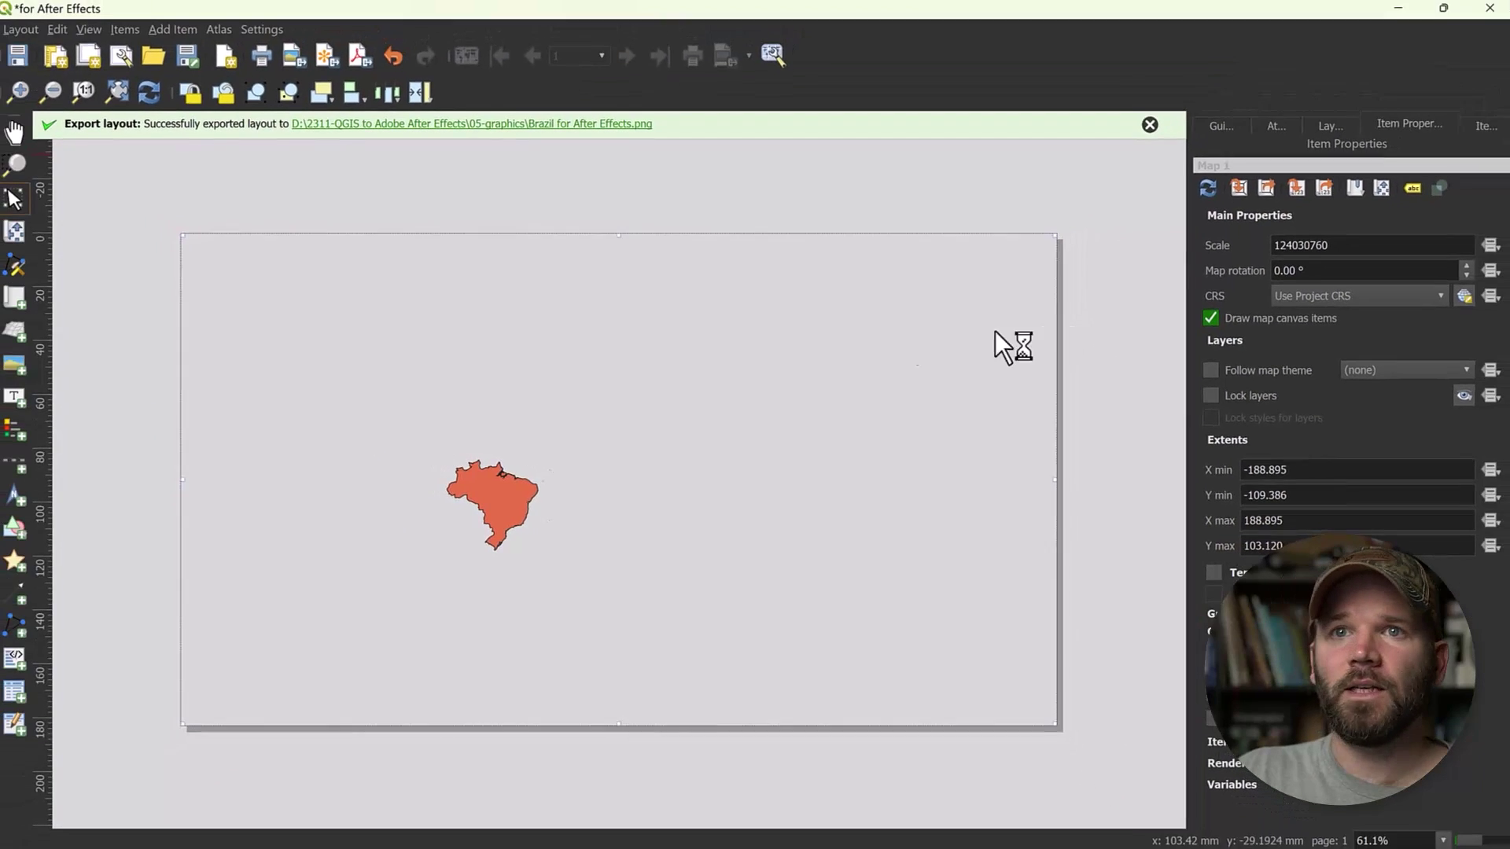
# Step: Hide the Brazil layer and show the World Map layer in the main QGIS window, and refresh the layout's map preview
pyautogui.click(1393, 20)
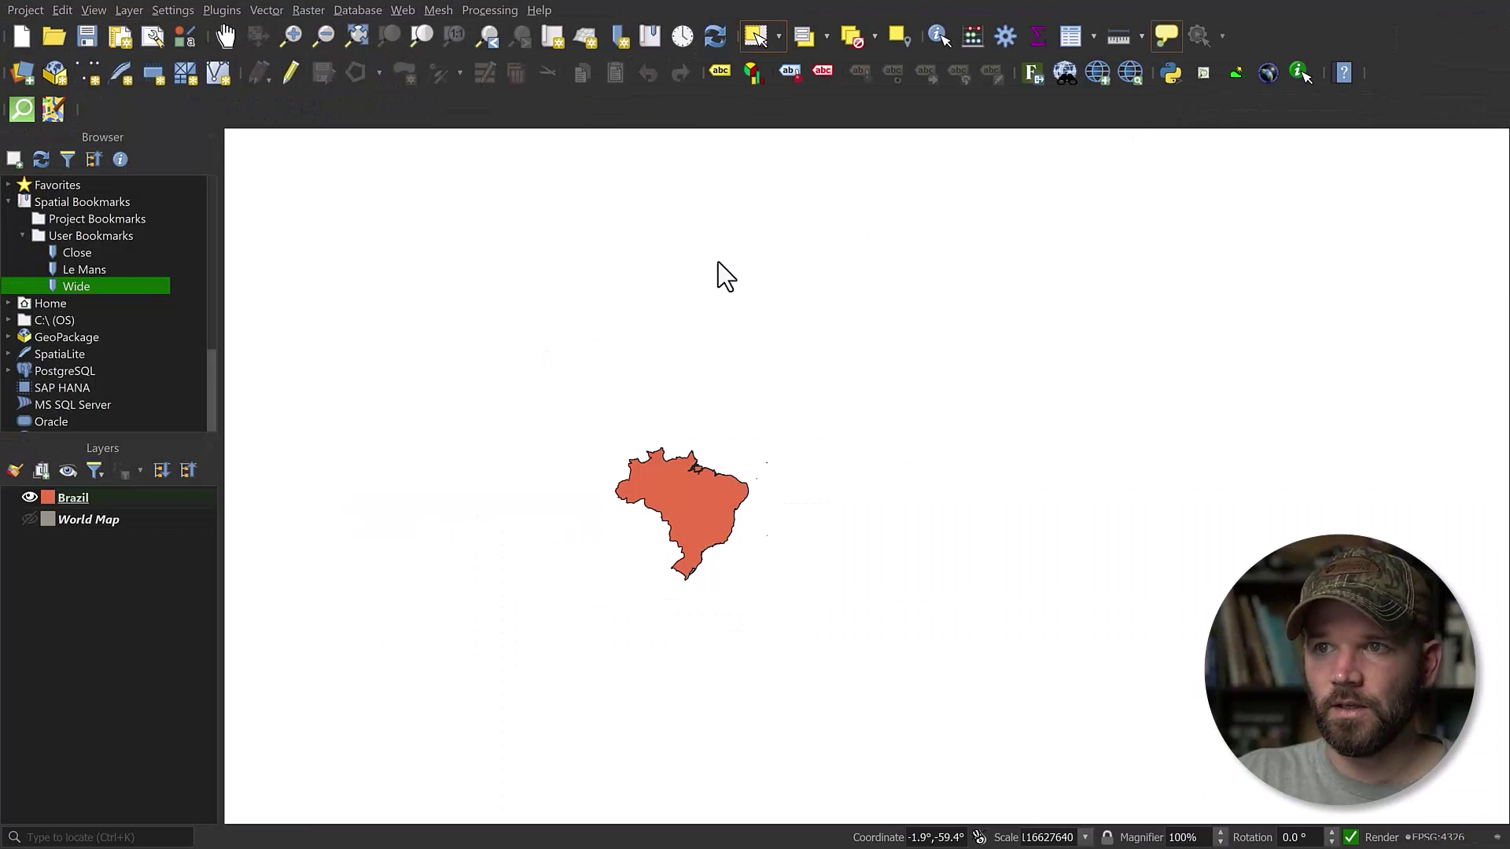
pyautogui.click(30, 497)
pyautogui.click(29, 519)
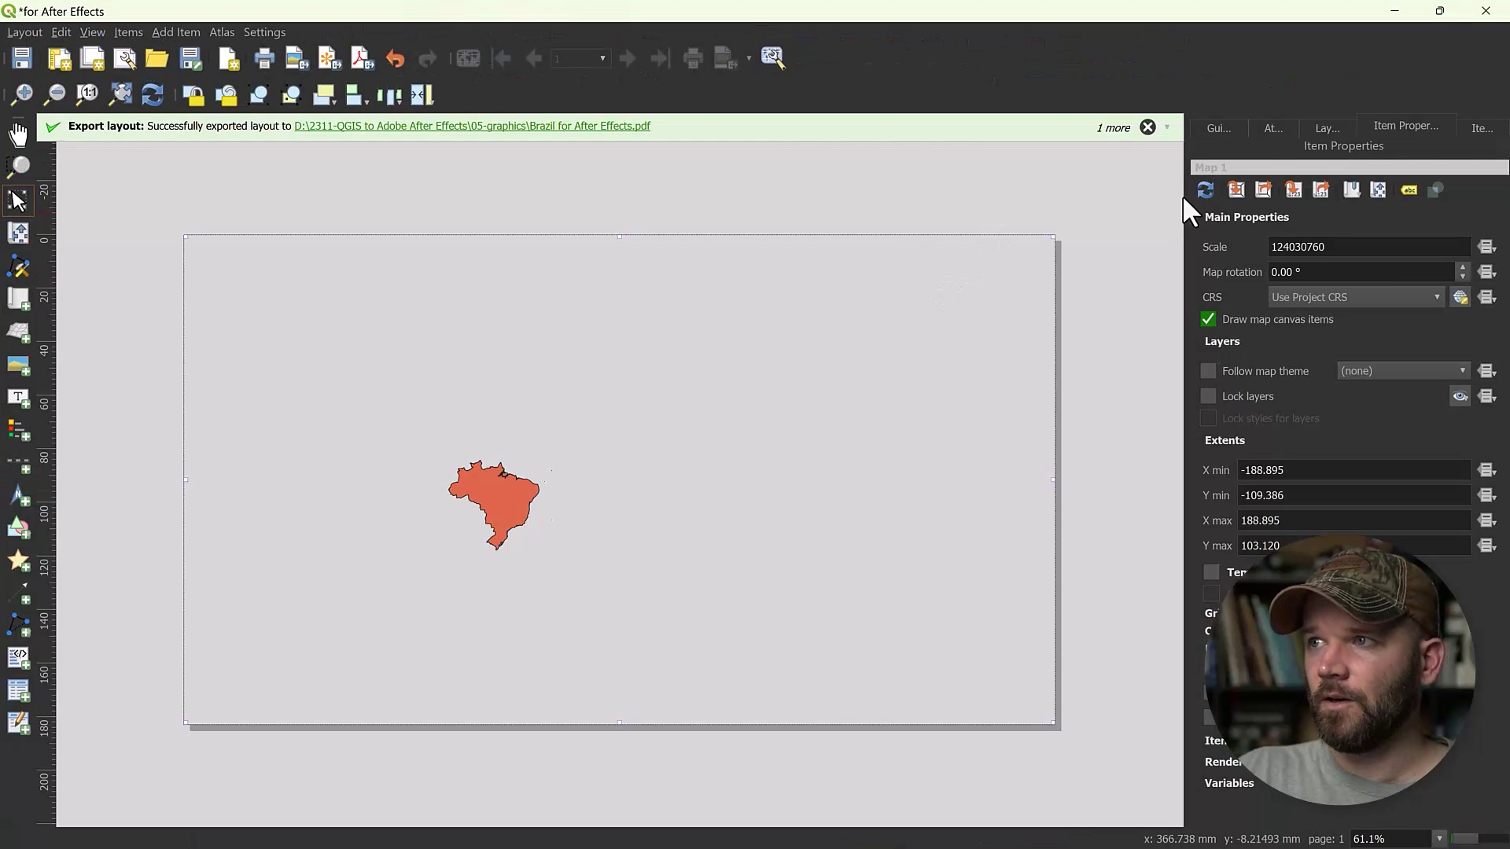
pyautogui.click(1201, 191)
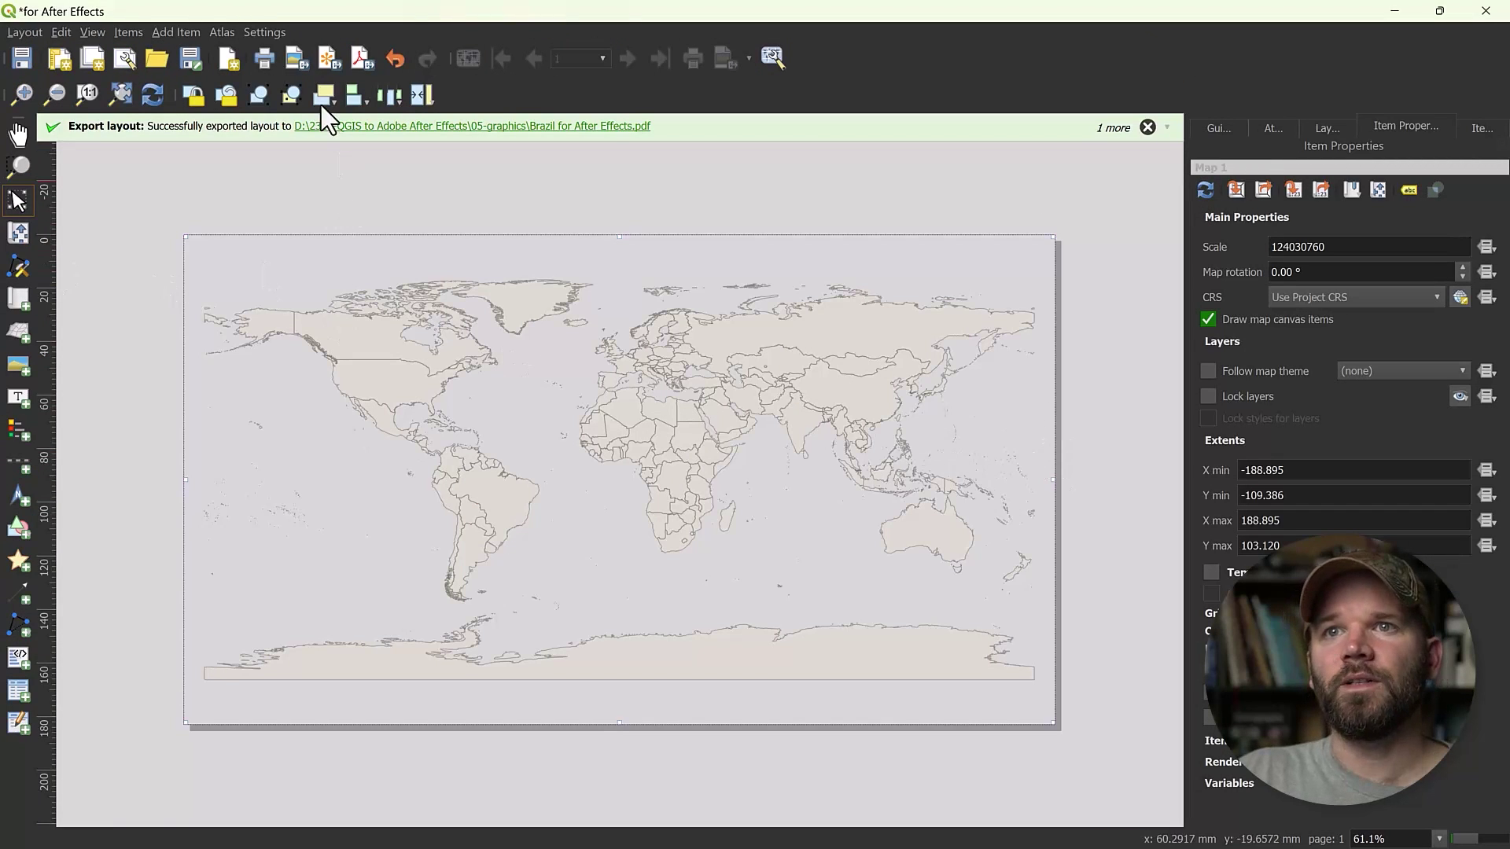
# Step: Export the layout as the image "World Map for After Effects.png" at 300 dpi and 3840 × 2160 px
pyautogui.click(296, 53)
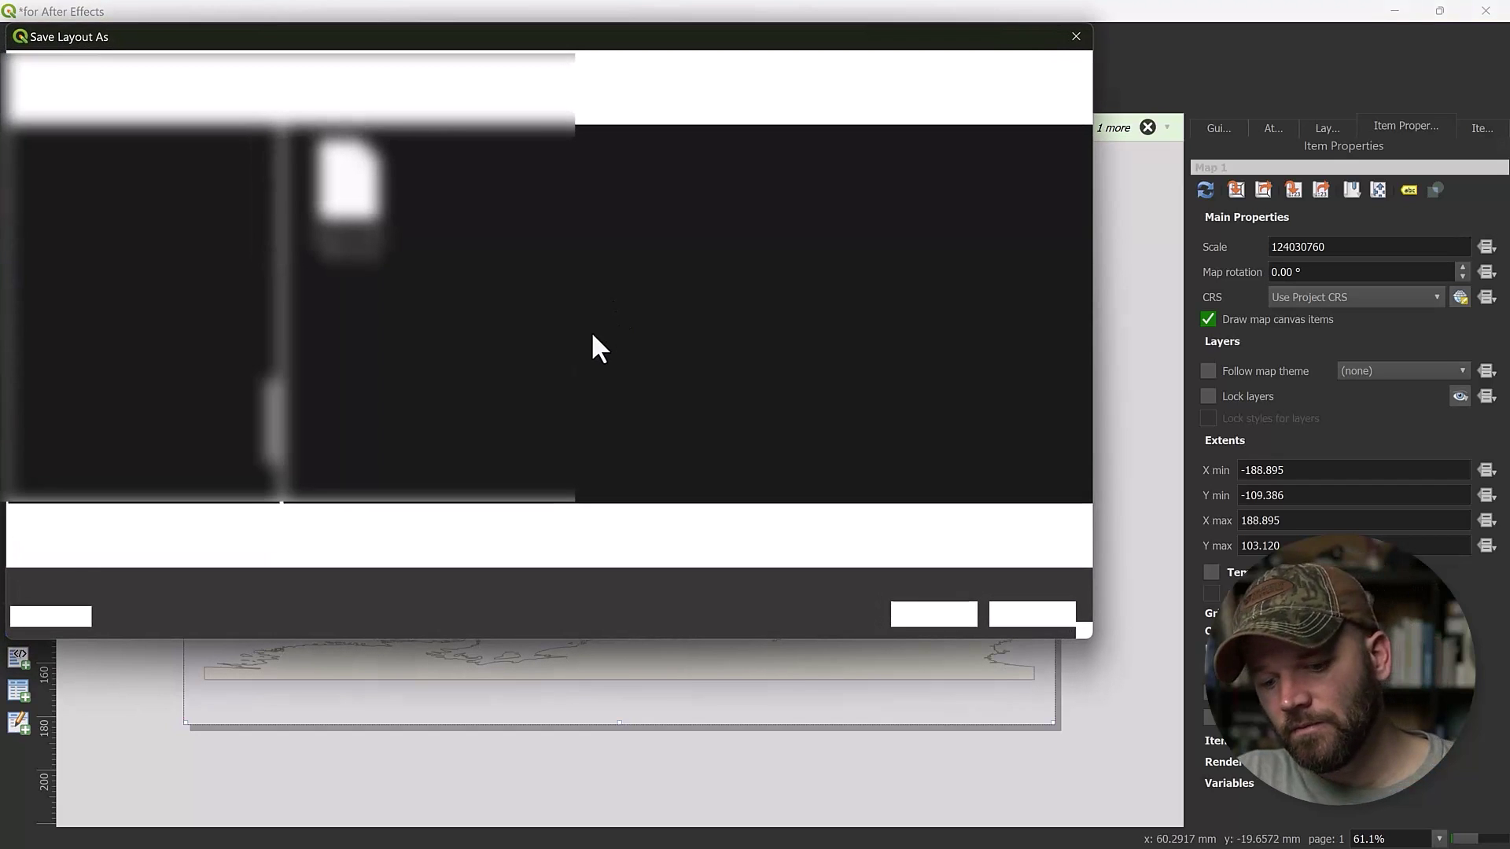
pyautogui.press('Home')
pyautogui.write('World Map')
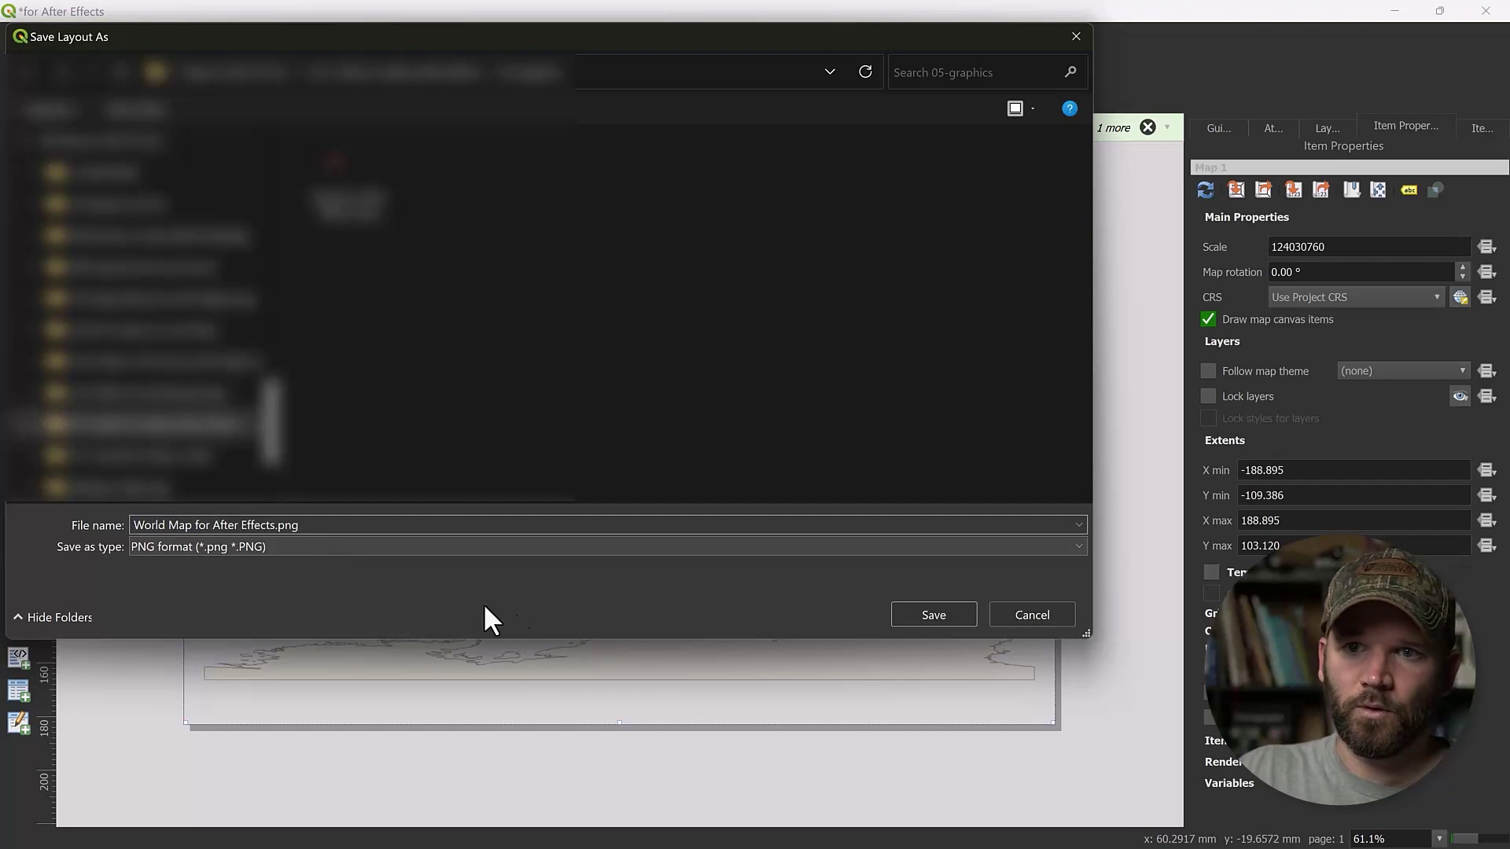
pyautogui.click(909, 612)
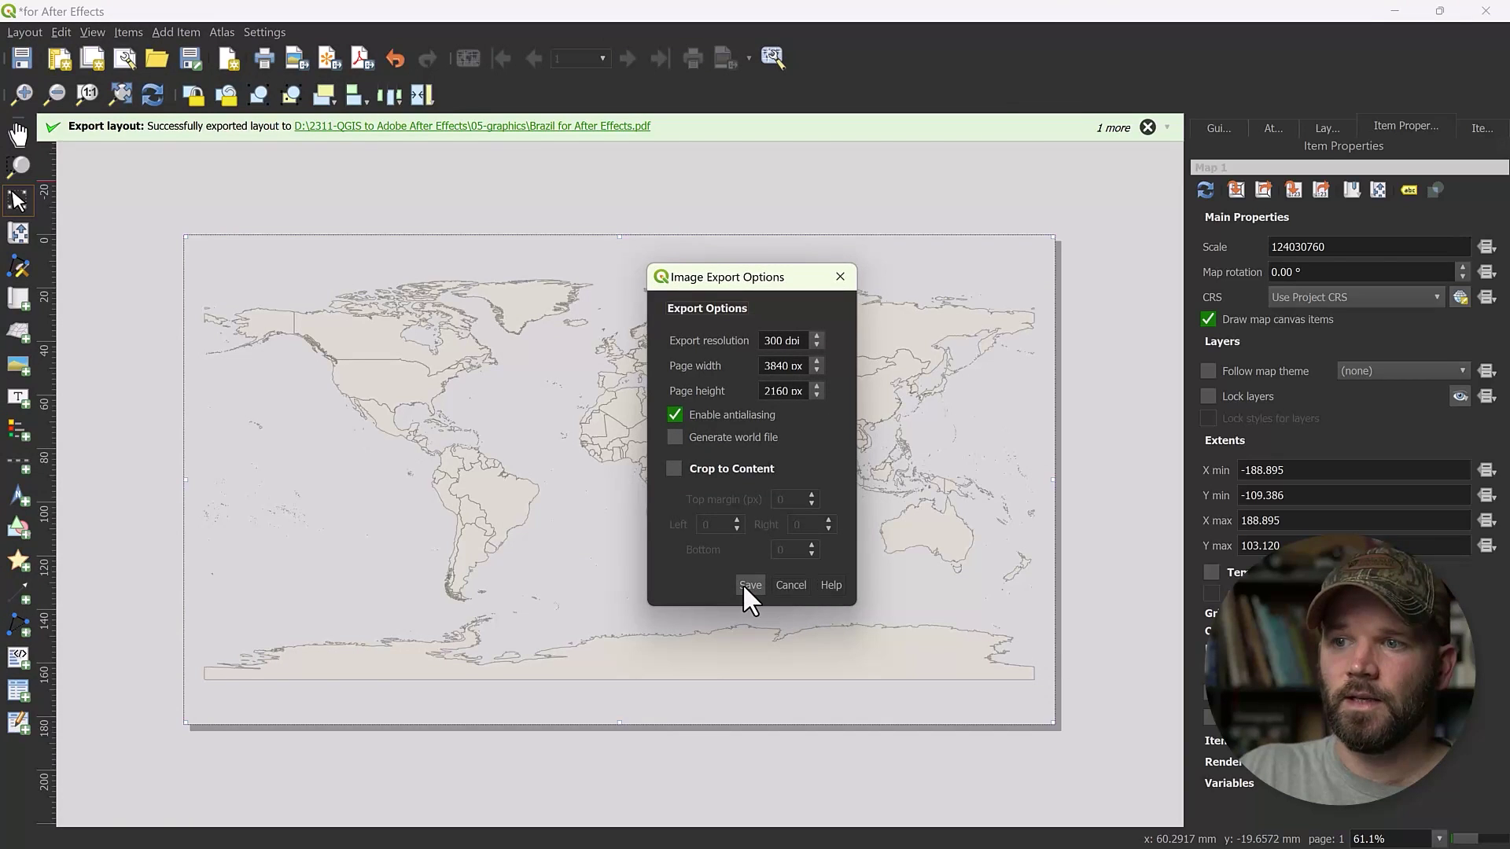
pyautogui.click(749, 586)
# Step: Export the layout as "World Map for After Effects.pdf", keeping the same PDF export options
pyautogui.click(361, 57)
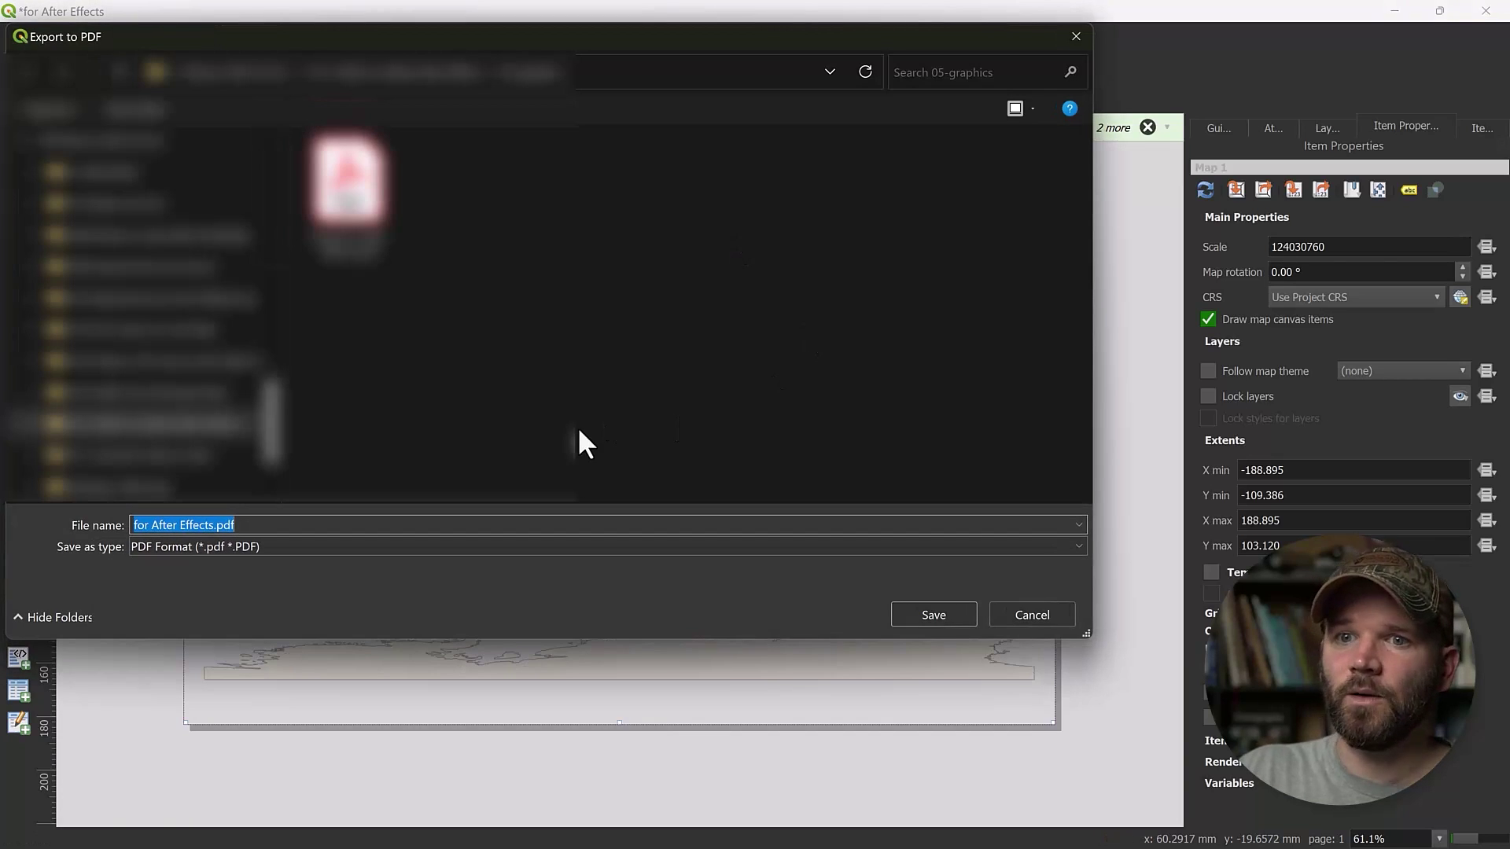
pyautogui.press('End')
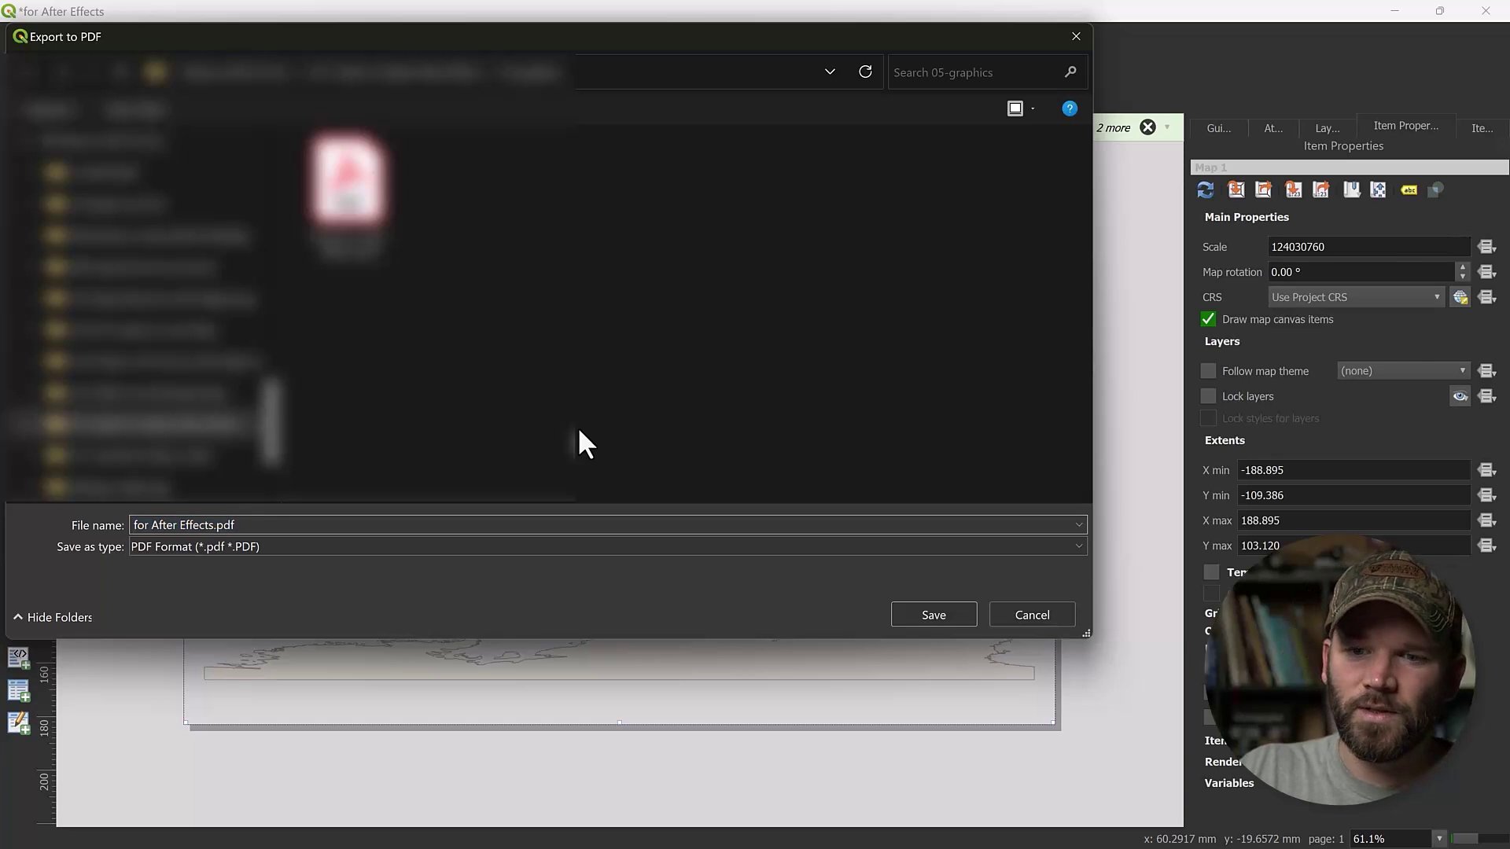
pyautogui.write('World Map')
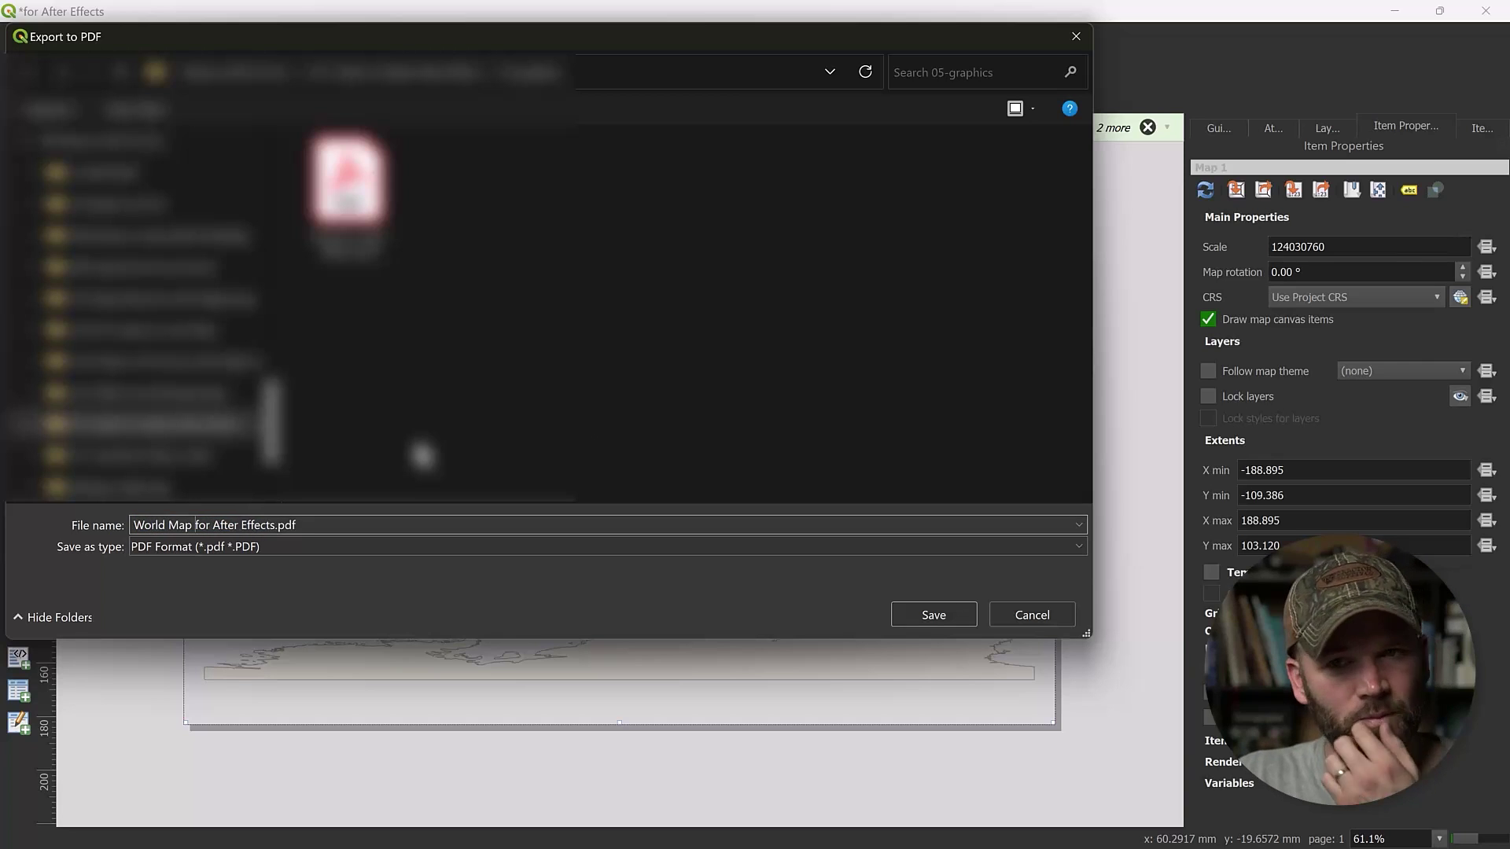
pyautogui.click(958, 623)
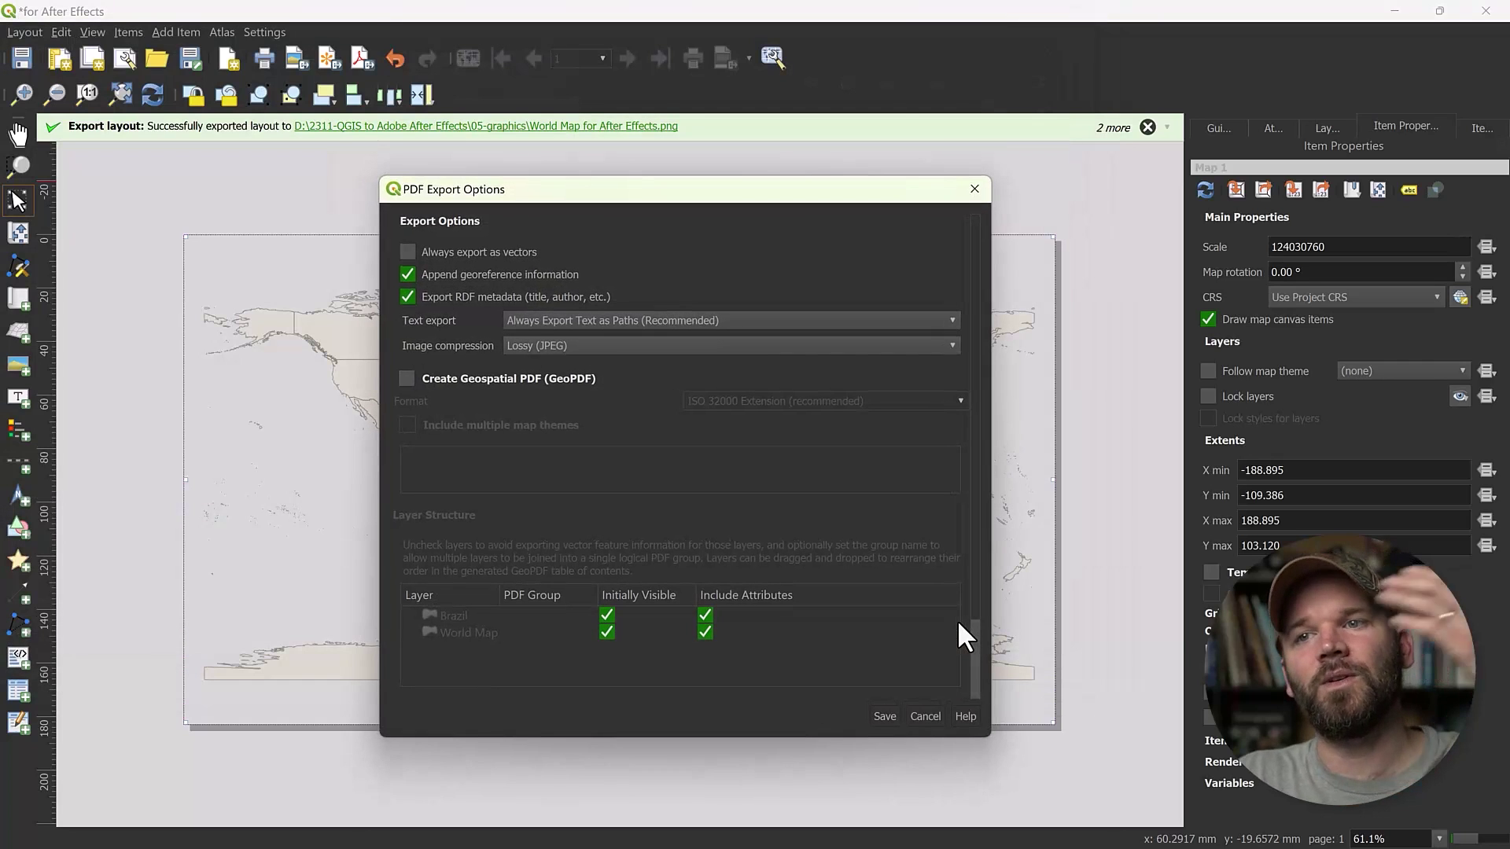
pyautogui.click(886, 717)
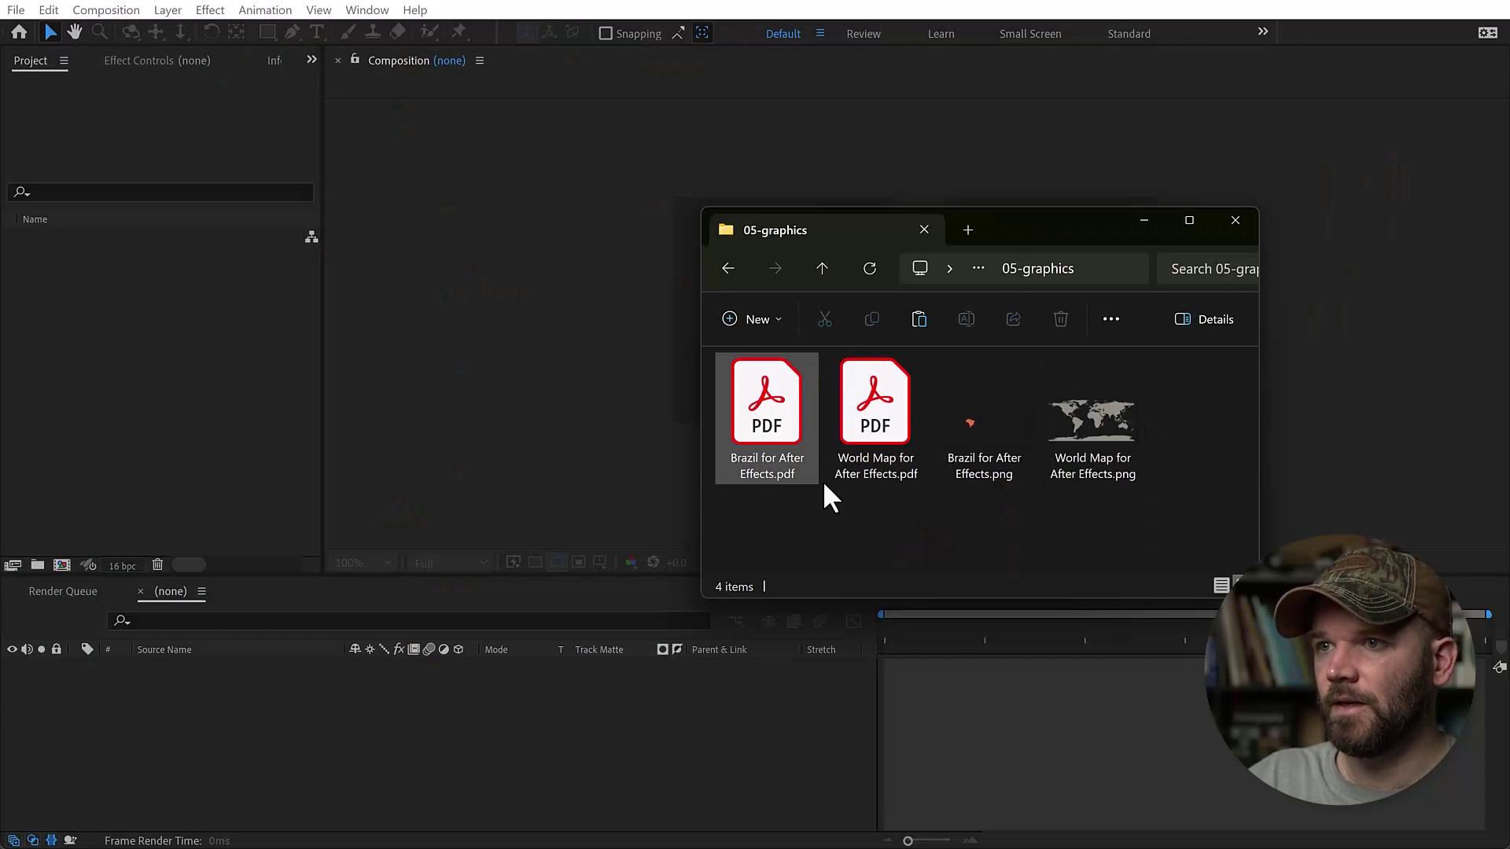
# Step: Switch to After Effects, import the four exported files from the 05-graphics folder and create a composition from "World Map for After Effects.png"
pyautogui.moveTo(1180, 438); pyautogui.dragTo(178, 404)
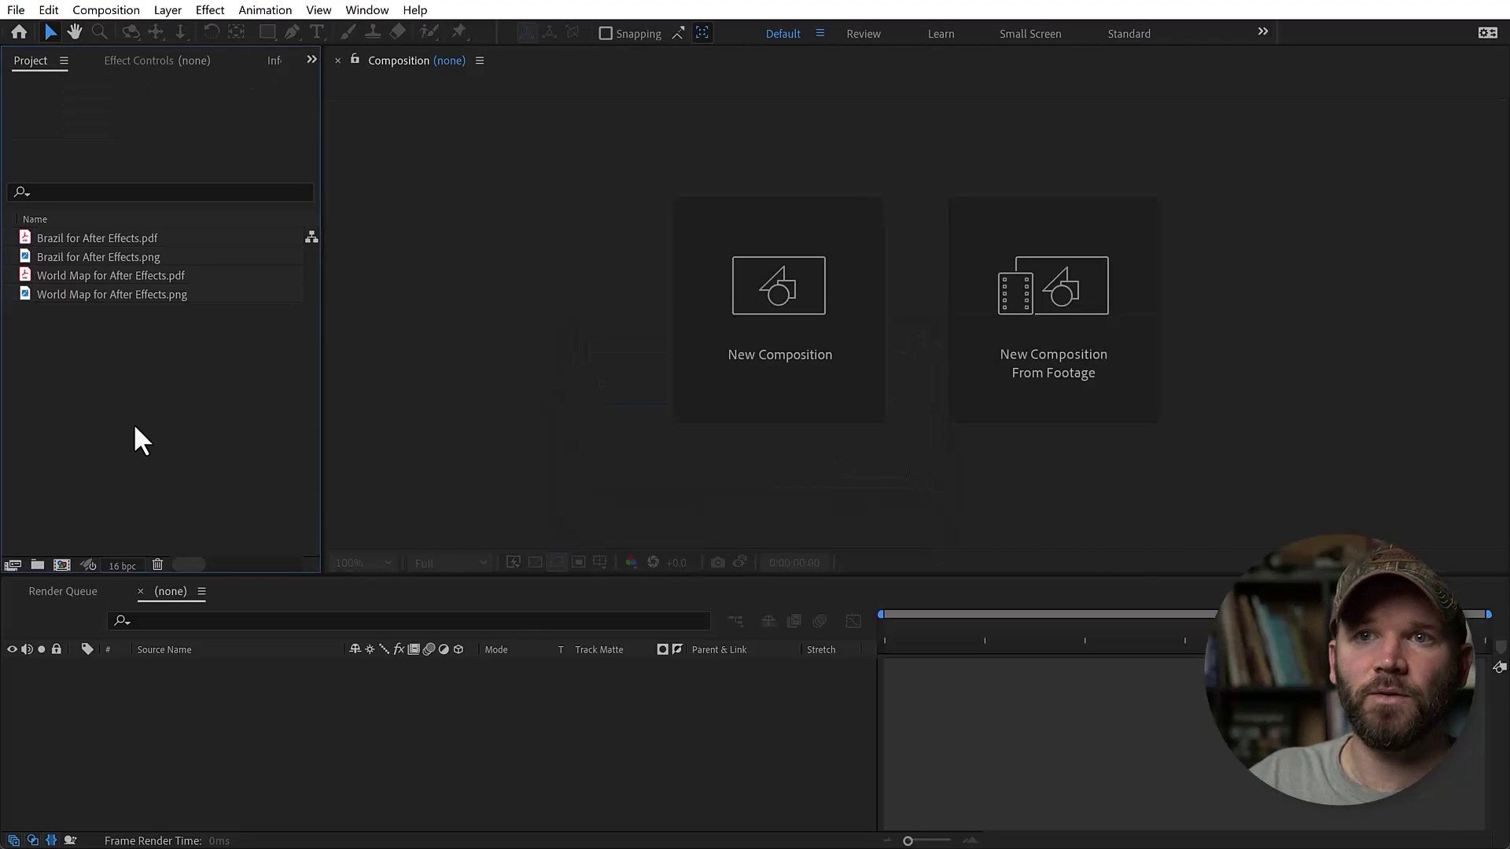
pyautogui.click(76, 294)
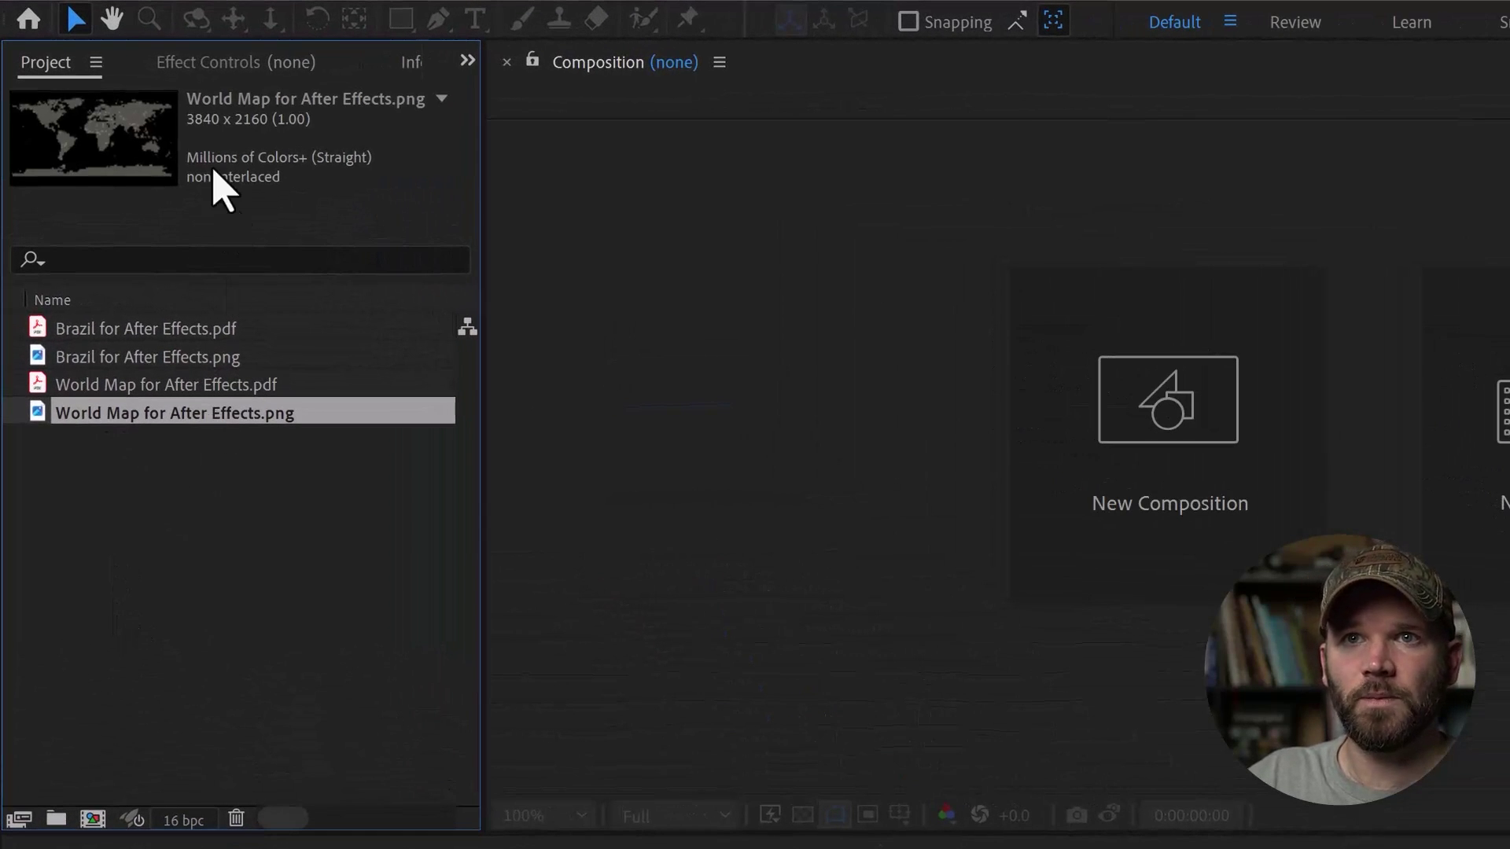
pyautogui.moveTo(152, 417); pyautogui.dragTo(92, 822)
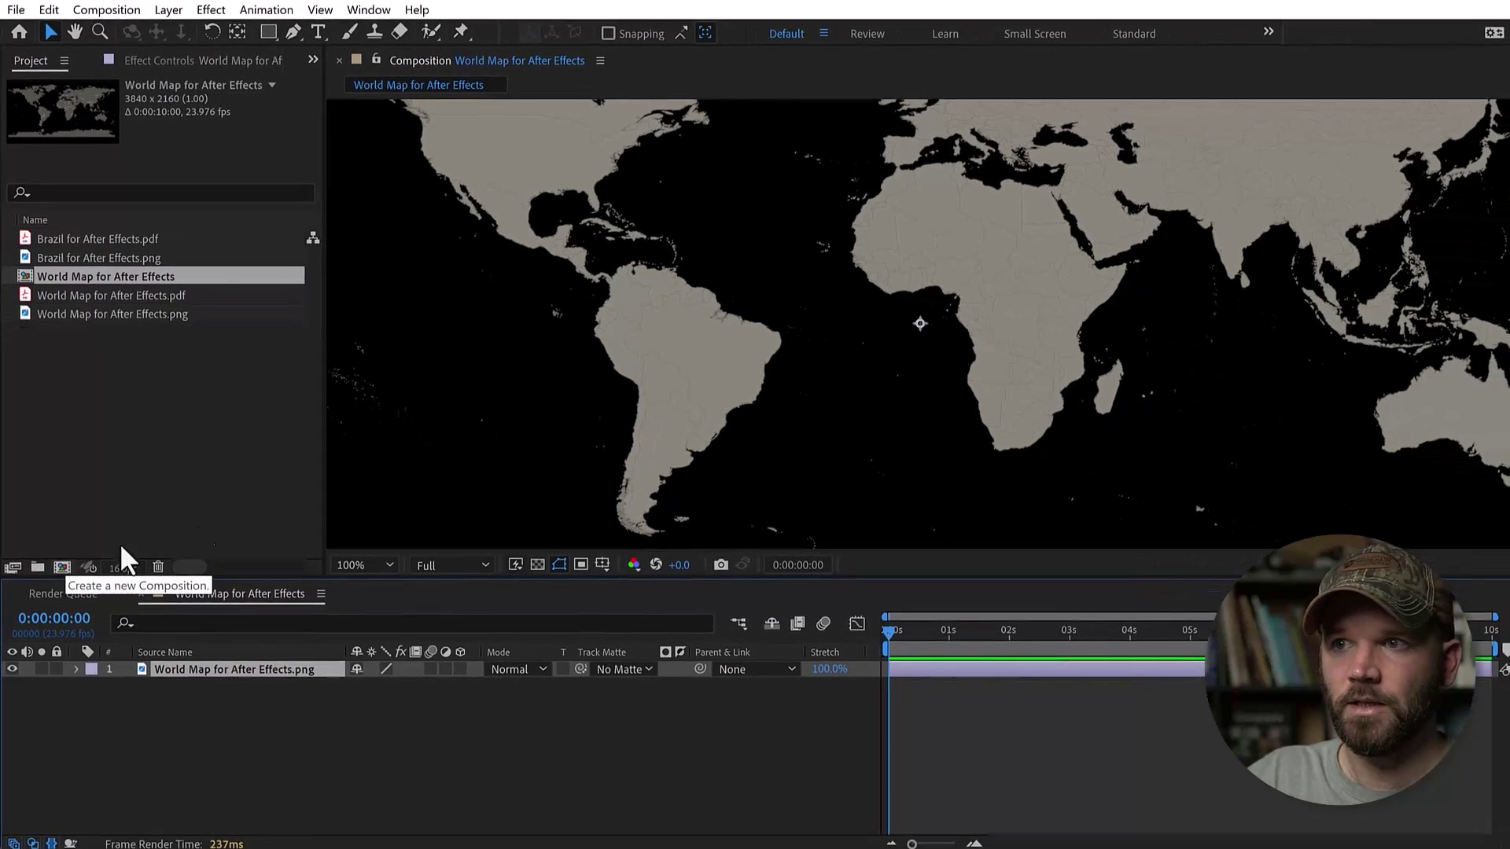
pyautogui.hotkey('shift', '/')
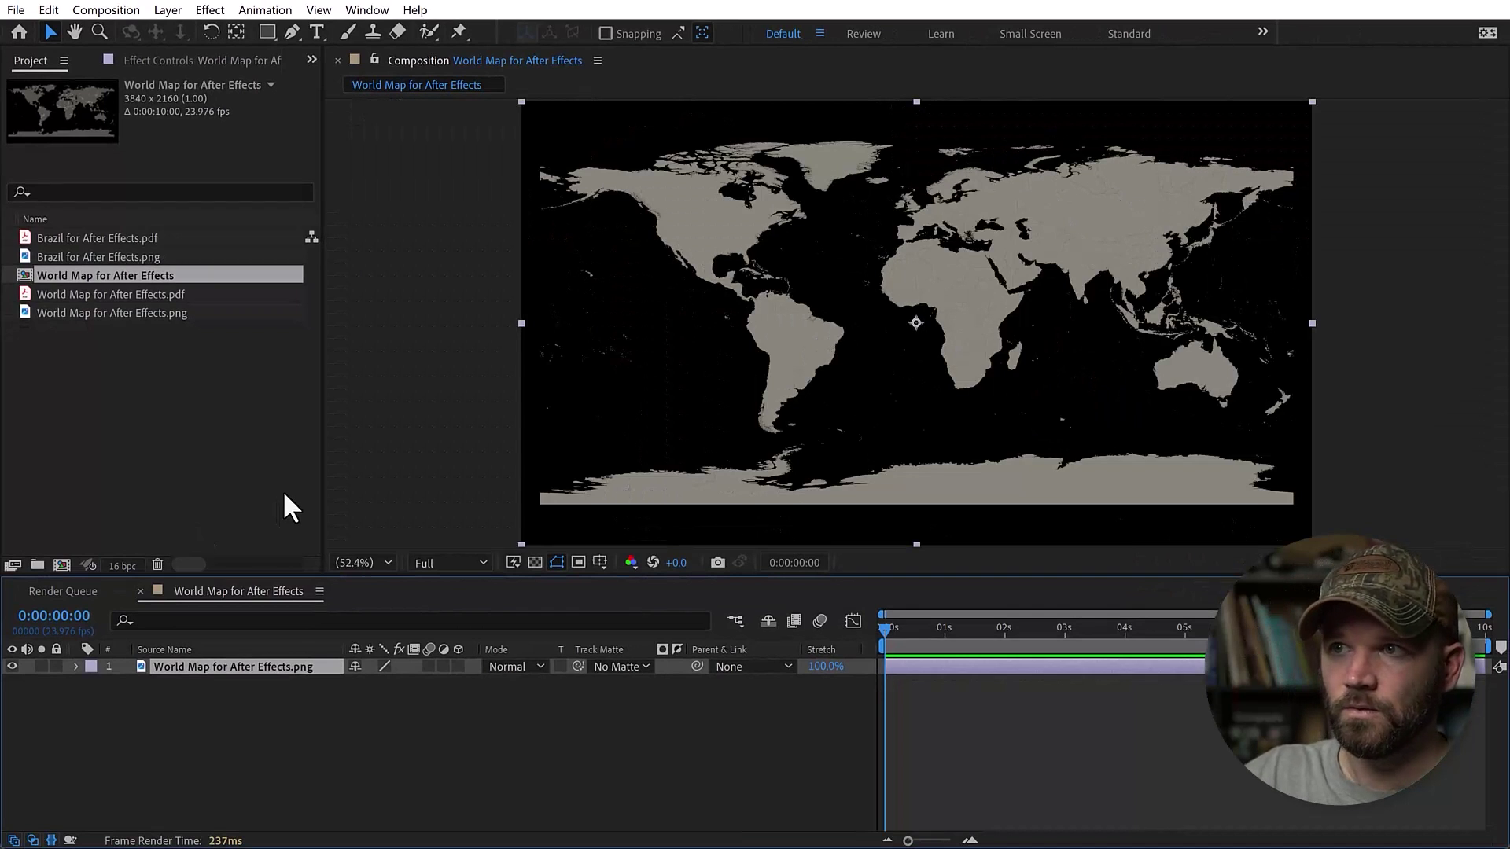
pyautogui.click(616, 785)
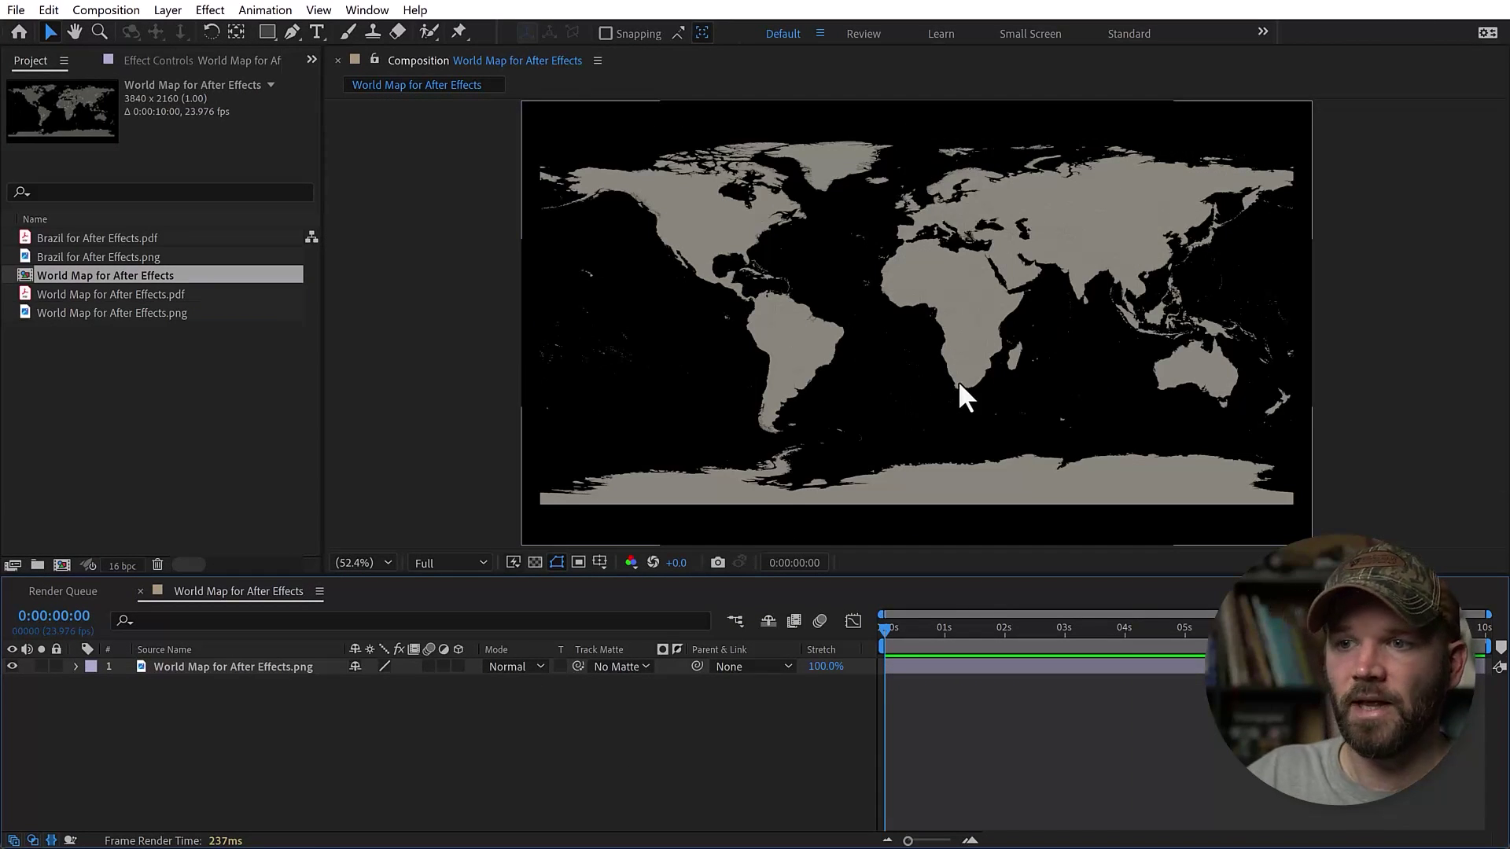
# Step: Turn on the composition's transparency grid and check the country borders around South America up close
pyautogui.click(535, 562)
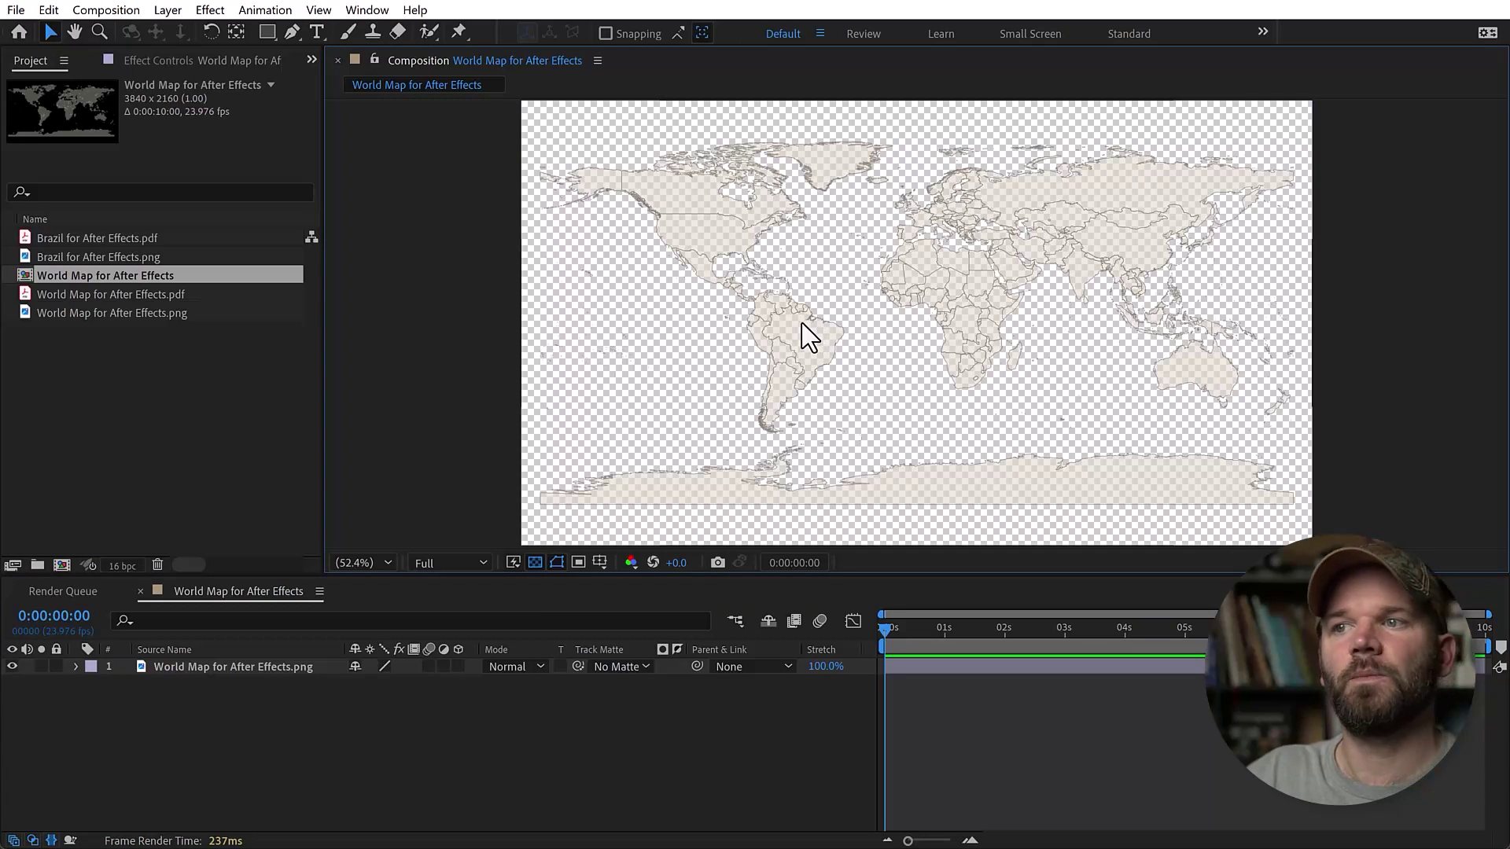
pyautogui.scroll(4, 810, 339)
pyautogui.press('space')
pyautogui.moveTo(556, 377); pyautogui.dragTo(833, 361)
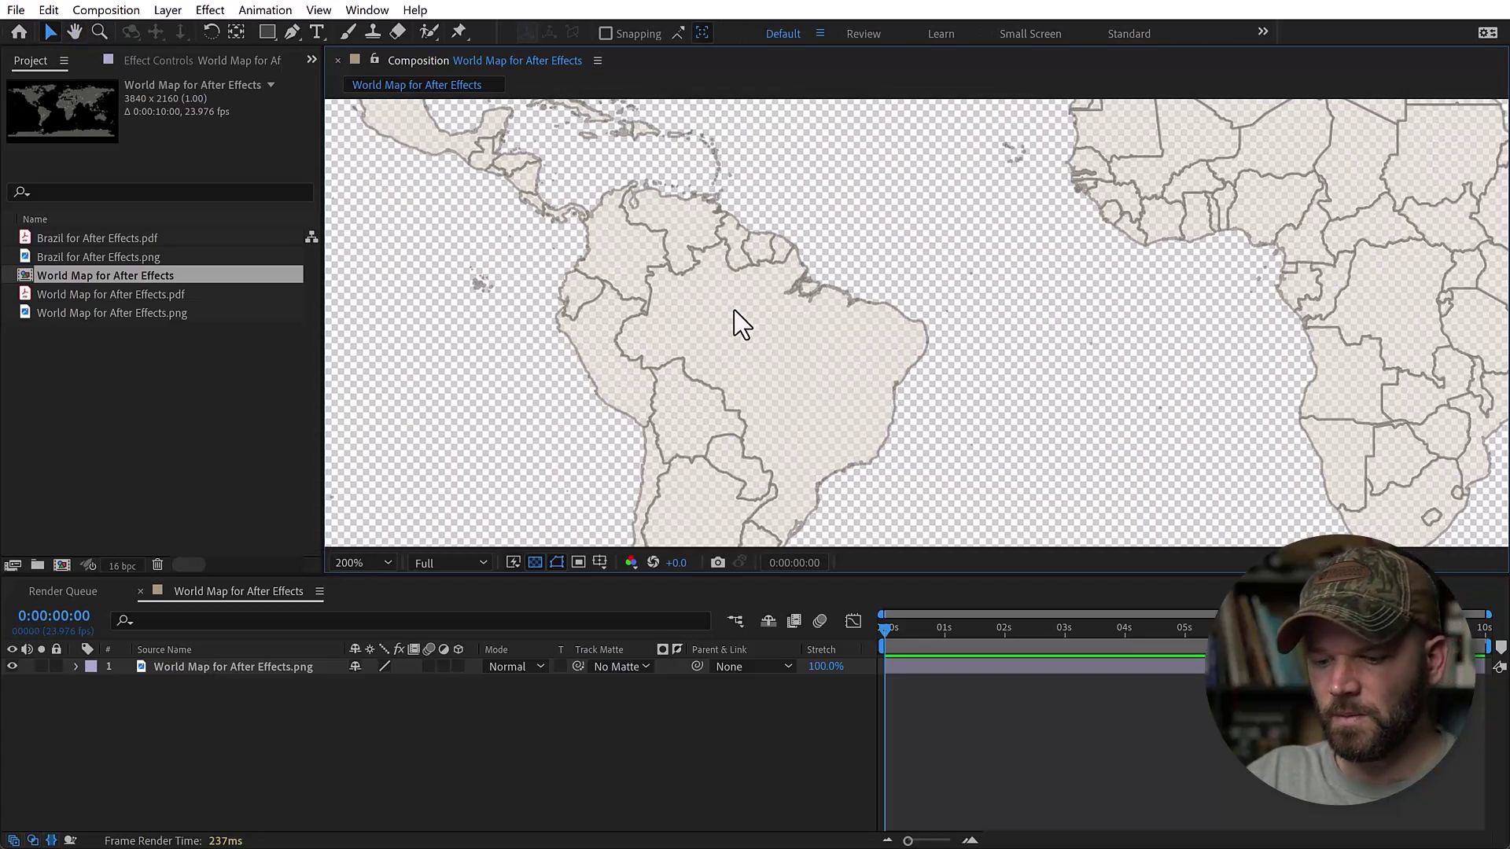
pyautogui.hotkey('shift', '/')
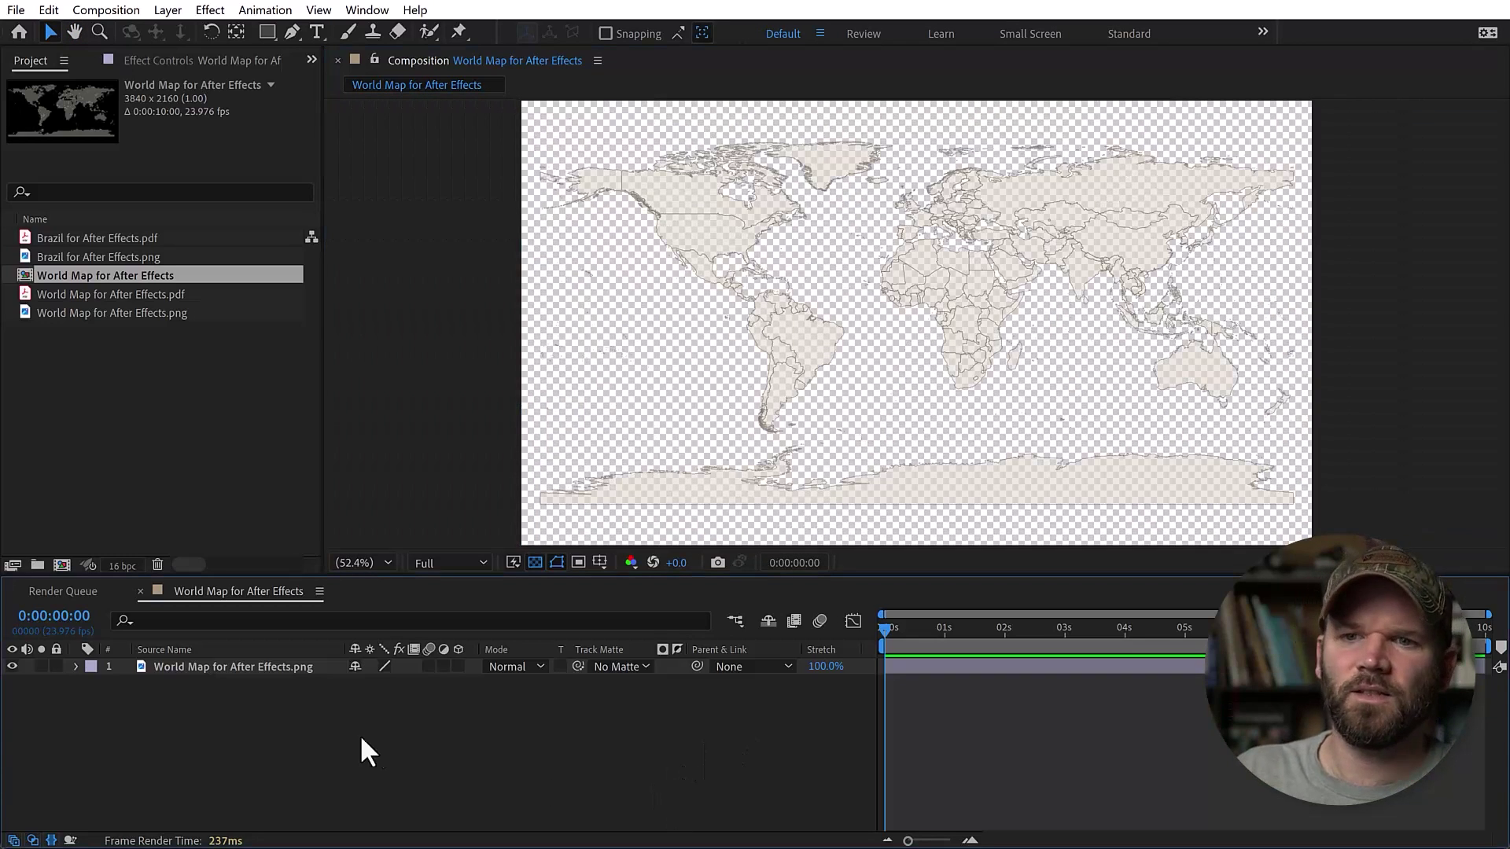
# Step: Add "Brazil for After Effects.png" to the composition as a layer above the world map
pyautogui.moveTo(99, 252); pyautogui.dragTo(209, 667)
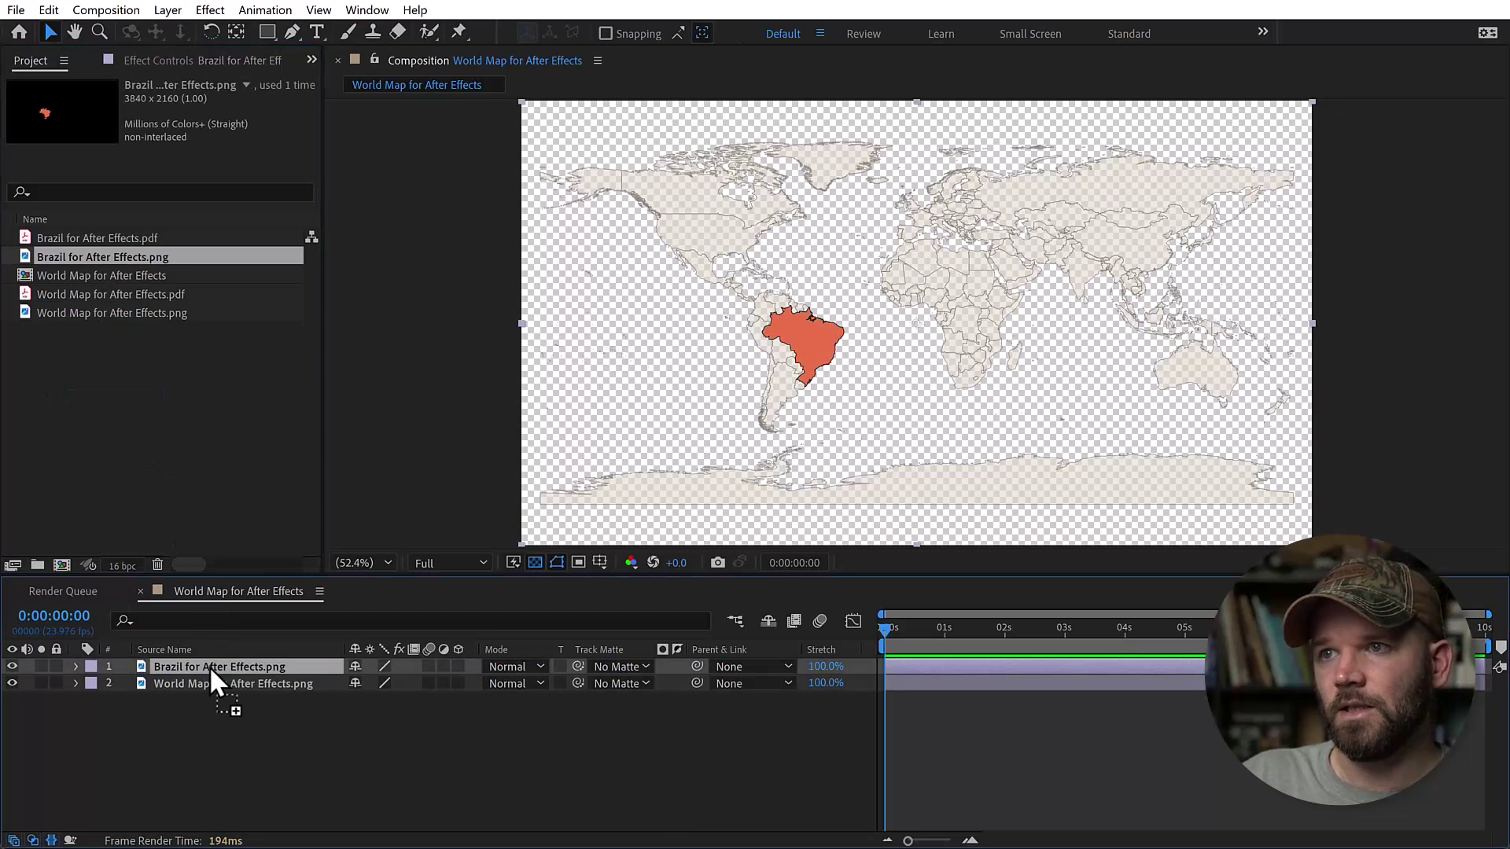
pyautogui.click(551, 758)
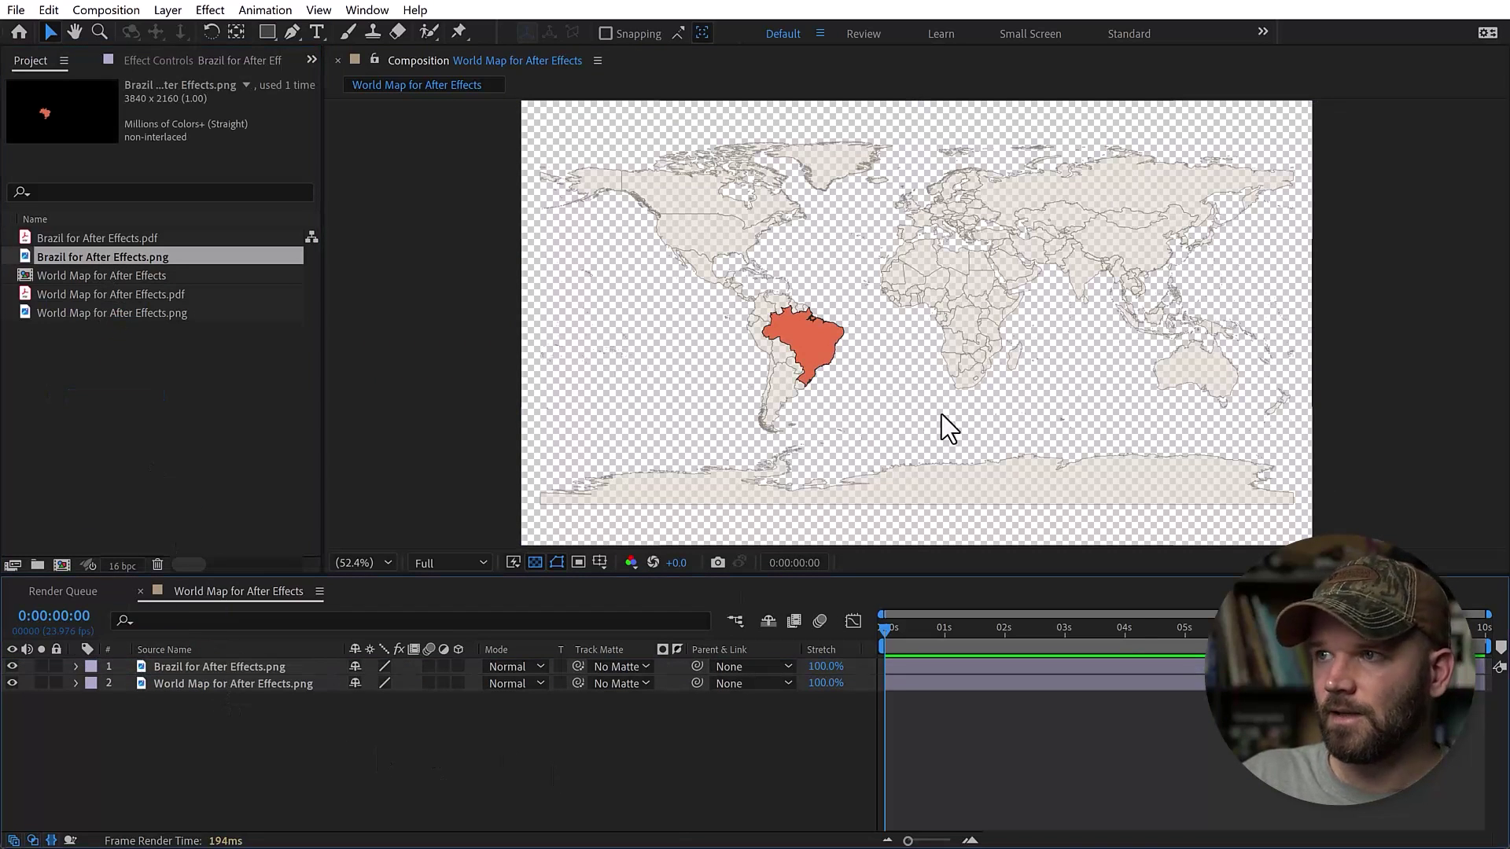
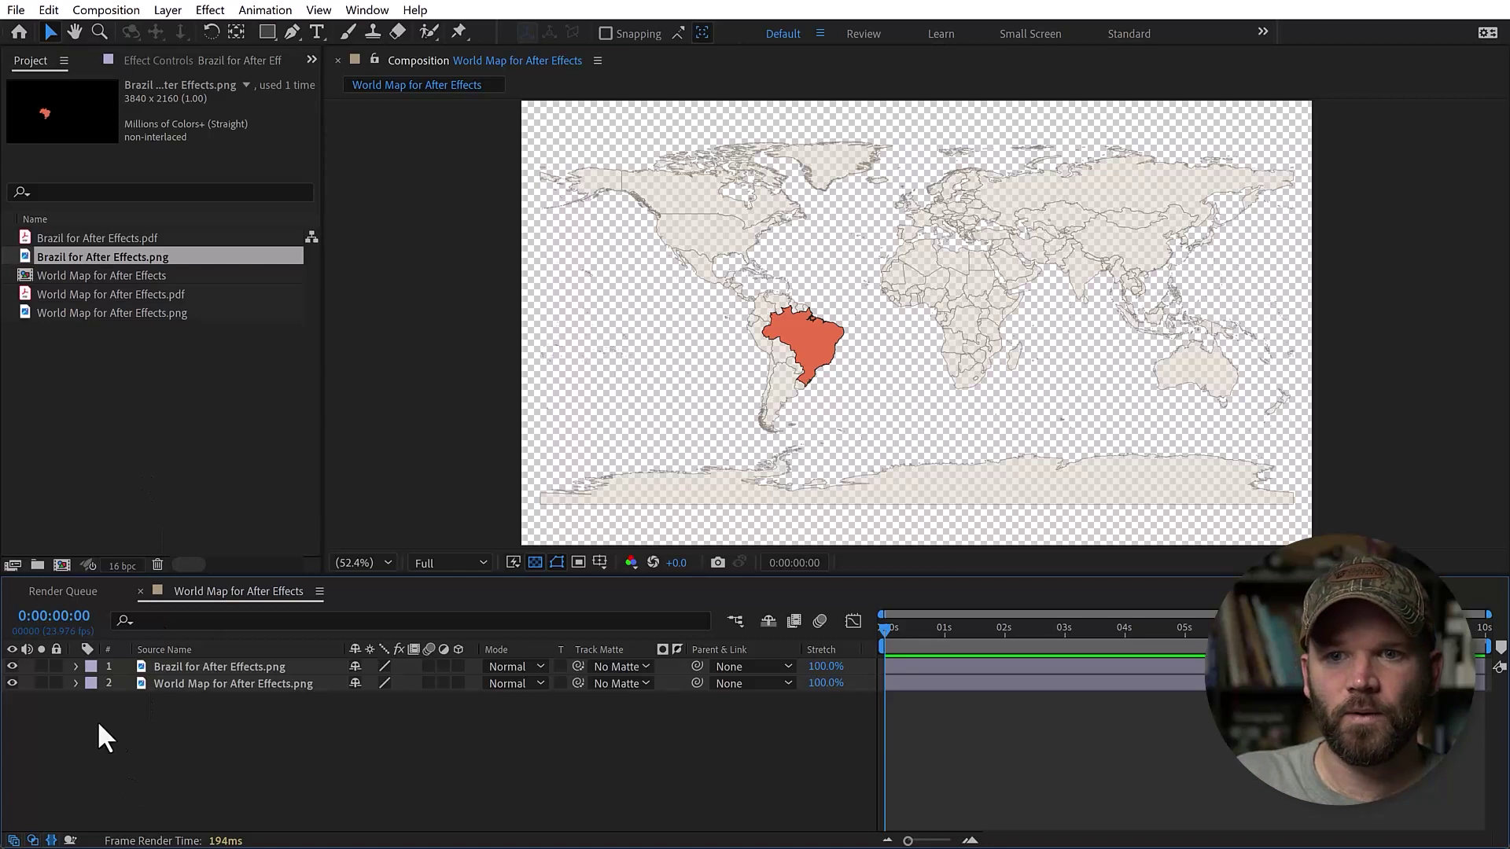
# Step: Hide both PNG layers and add "World Map for After Effects.pdf" and "Brazil for After Effects.pdf" as layers above them
pyautogui.click(12, 683)
pyautogui.click(12, 665)
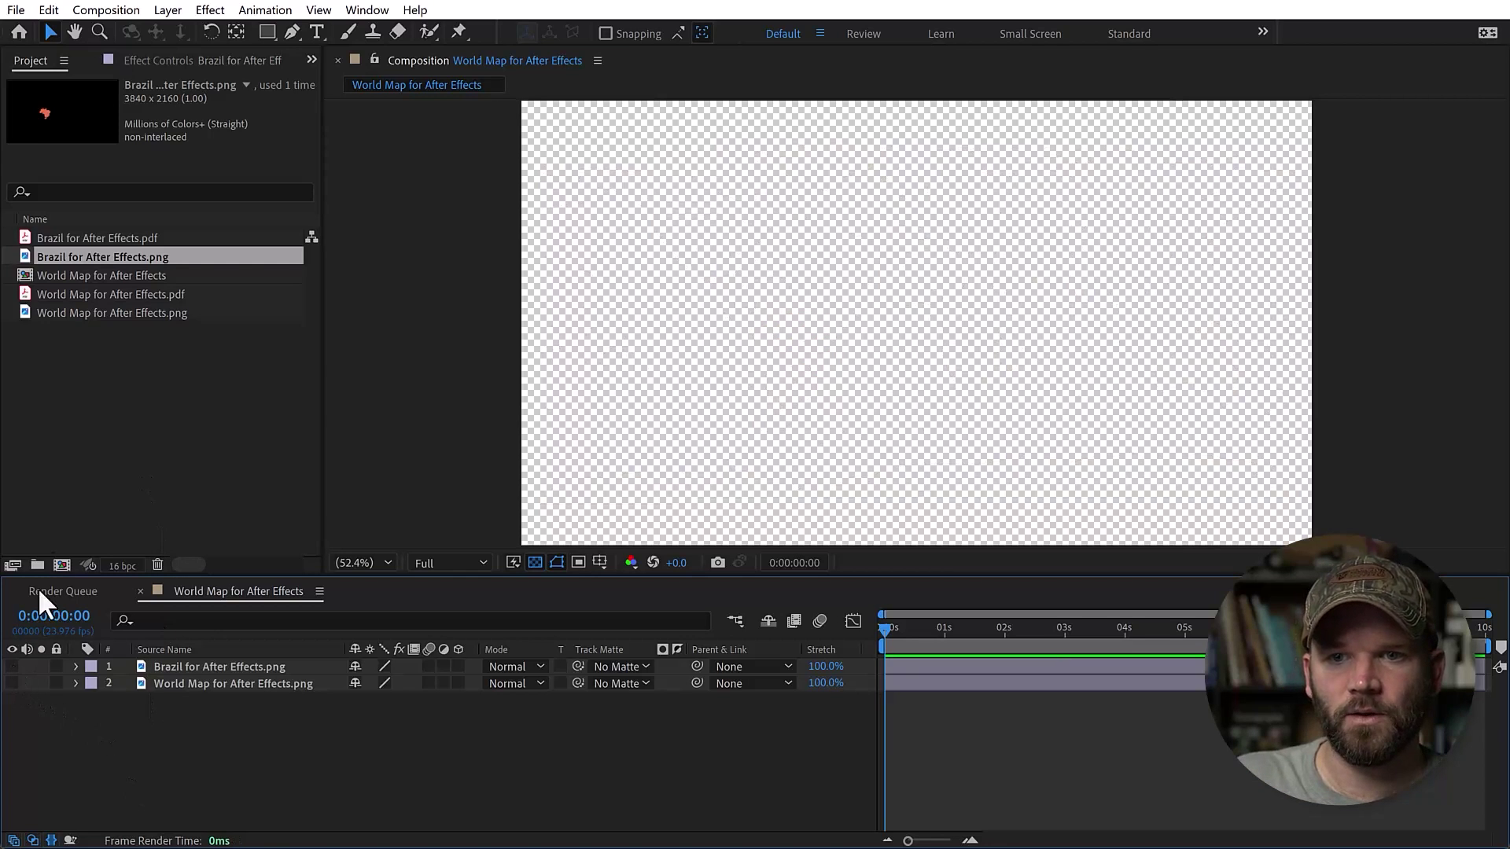
pyautogui.click(144, 295)
pyautogui.keyDown('ctrl'); pyautogui.click(130, 236); pyautogui.keyUp('ctrl')
pyautogui.moveTo(116, 295); pyautogui.dragTo(202, 650)
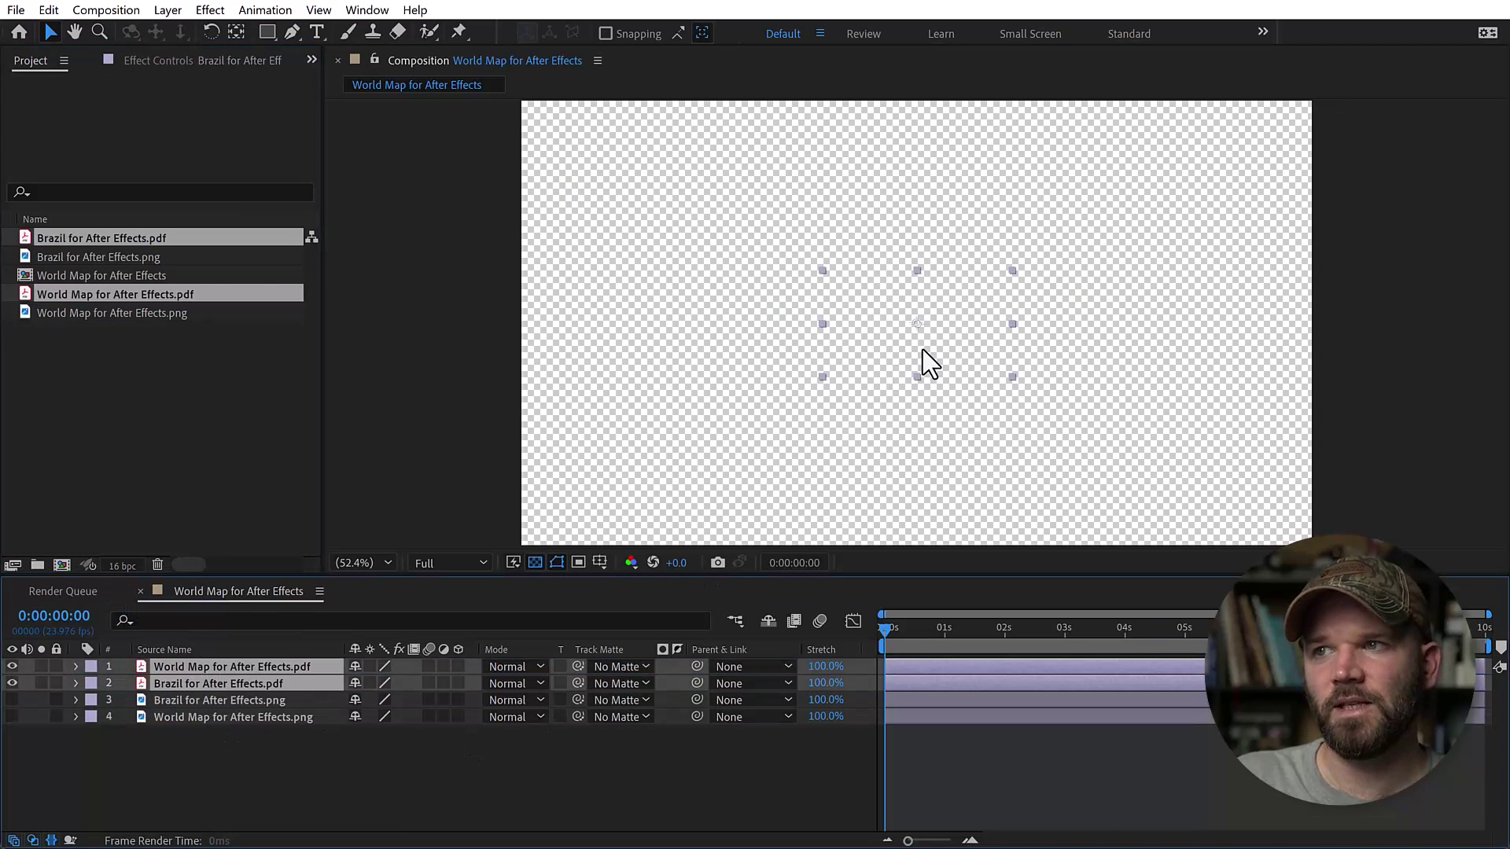
# Step: Check the footage details of "World Map for After Effects.pdf" and enable Continuously Rasterize on both PDF layers
pyautogui.click(153, 389)
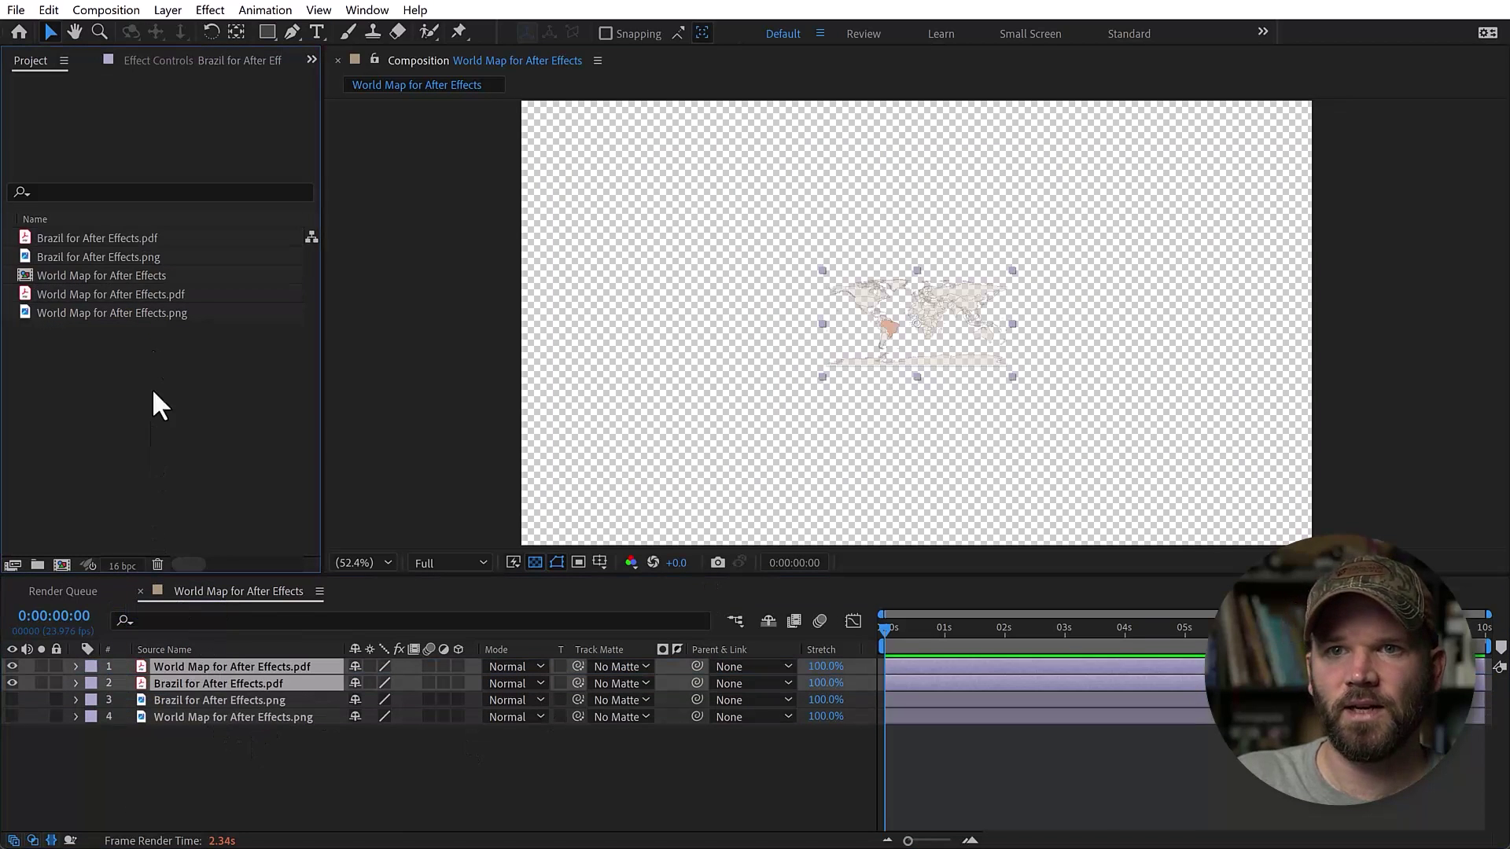
pyautogui.click(140, 293)
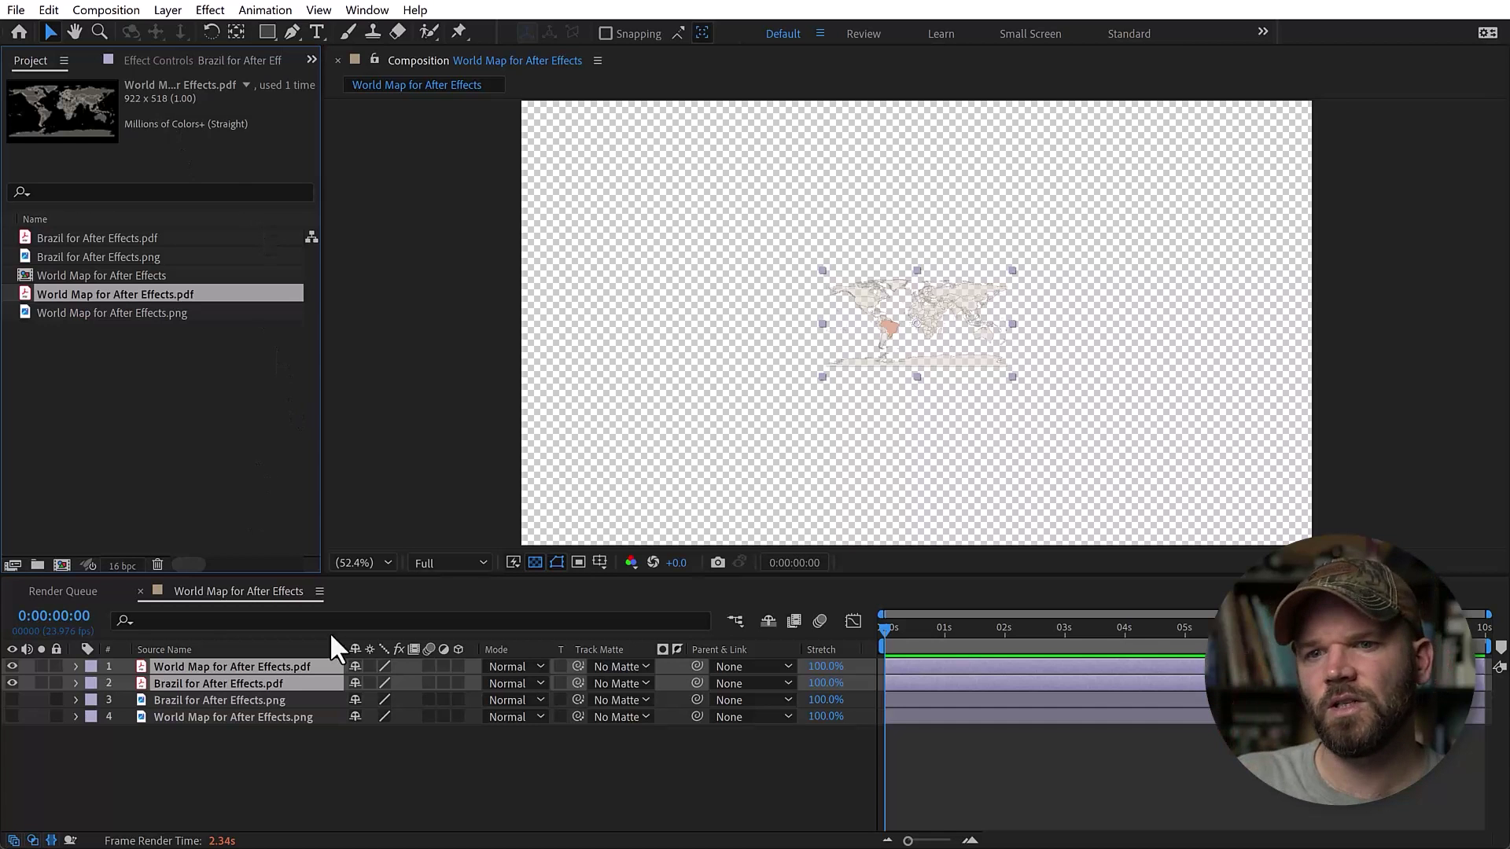
pyautogui.click(236, 771)
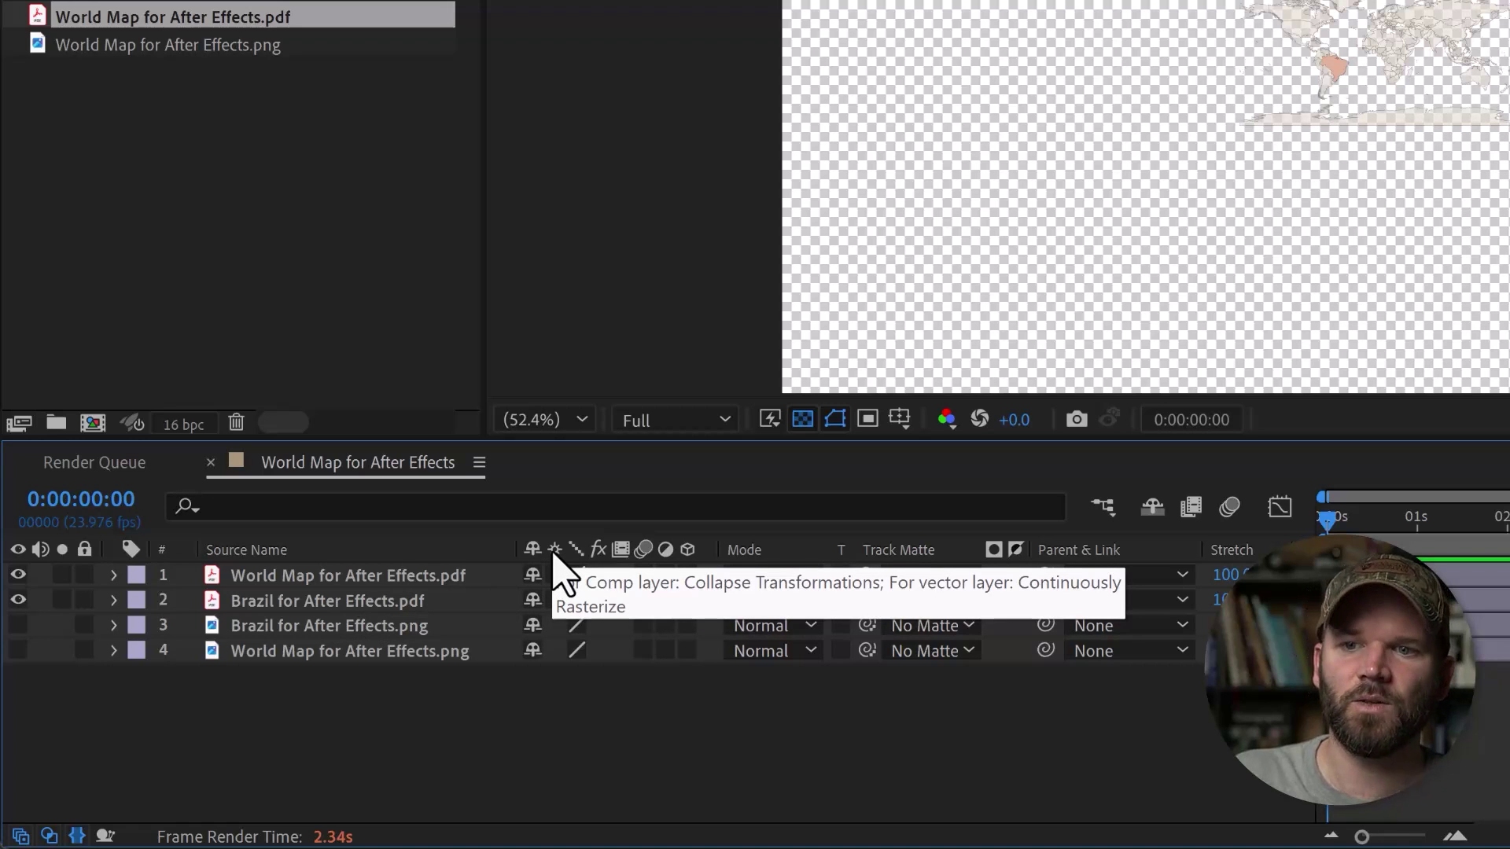
pyautogui.moveTo(557, 580); pyautogui.dragTo(563, 606)
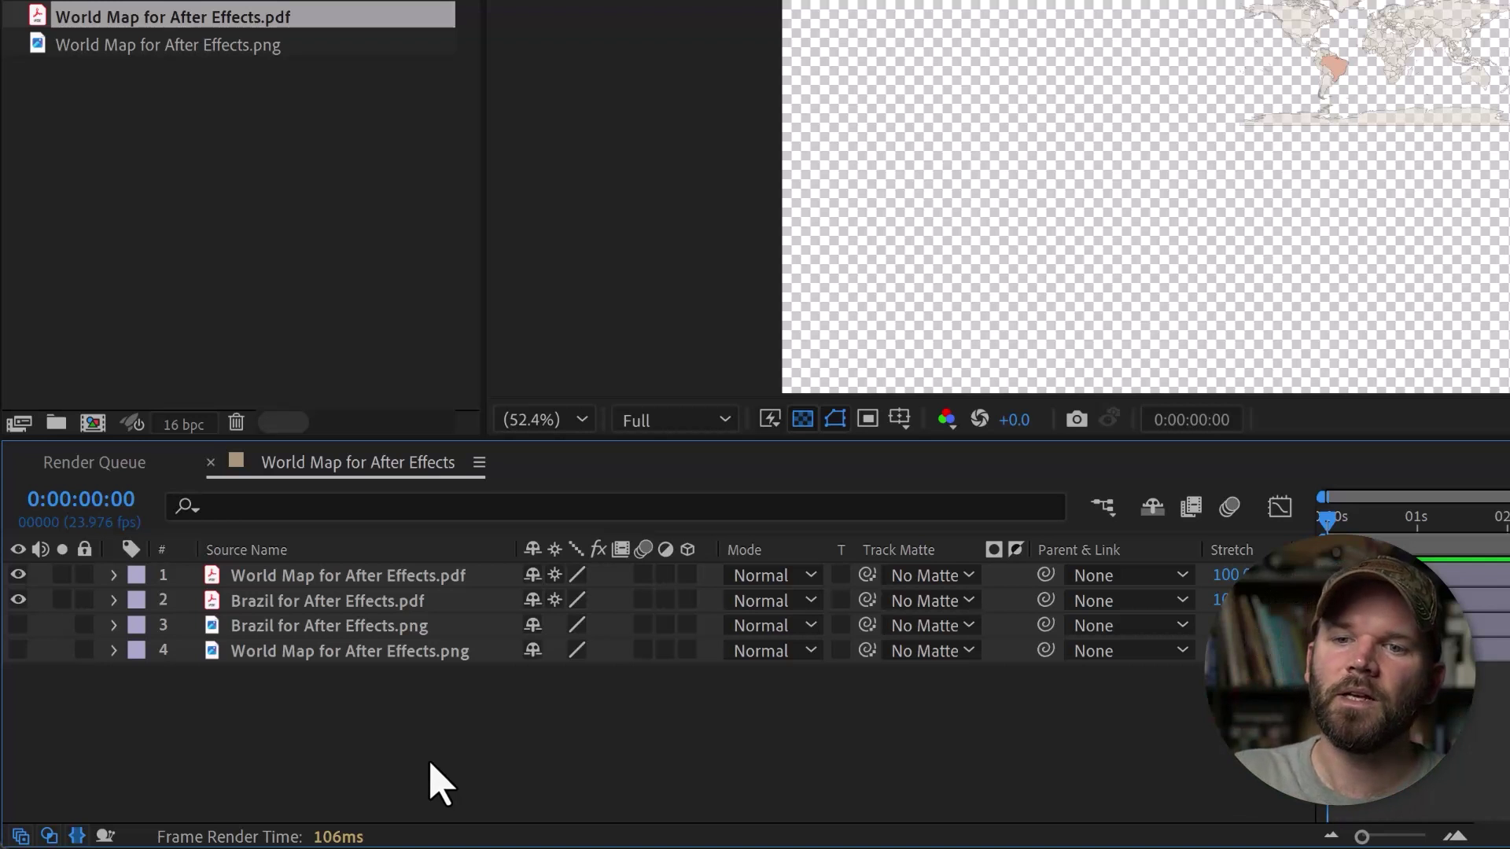
# Step: Fit both PDF layers to the composition width and turn off the transparency grid
pyautogui.click(356, 600)
pyautogui.keyDown('shift'); pyautogui.click(363, 578); pyautogui.keyUp('shift')
pyautogui.rightClick(359, 580)
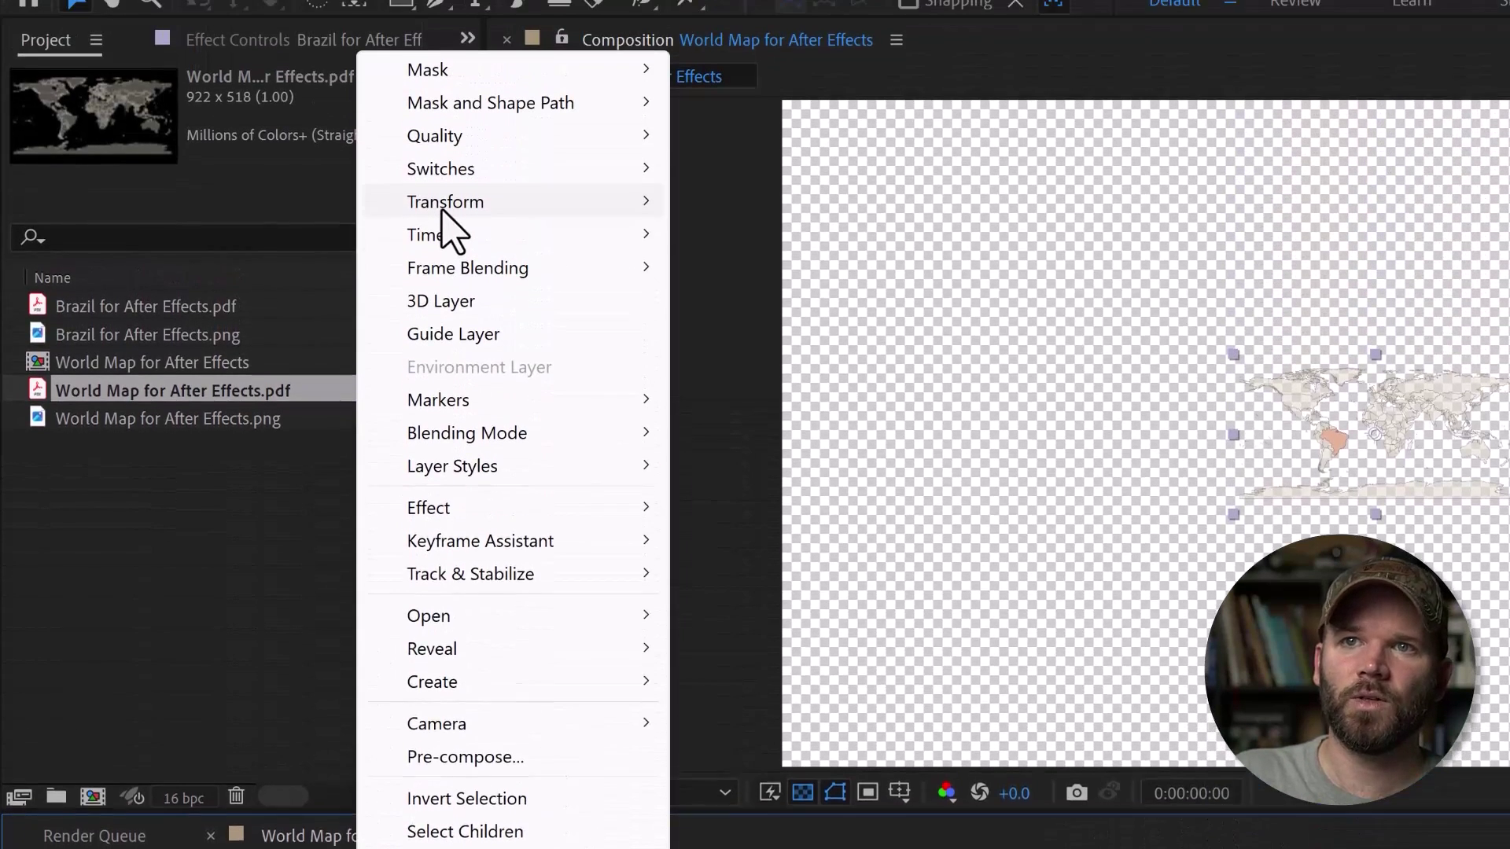
pyautogui.moveTo(449, 208)
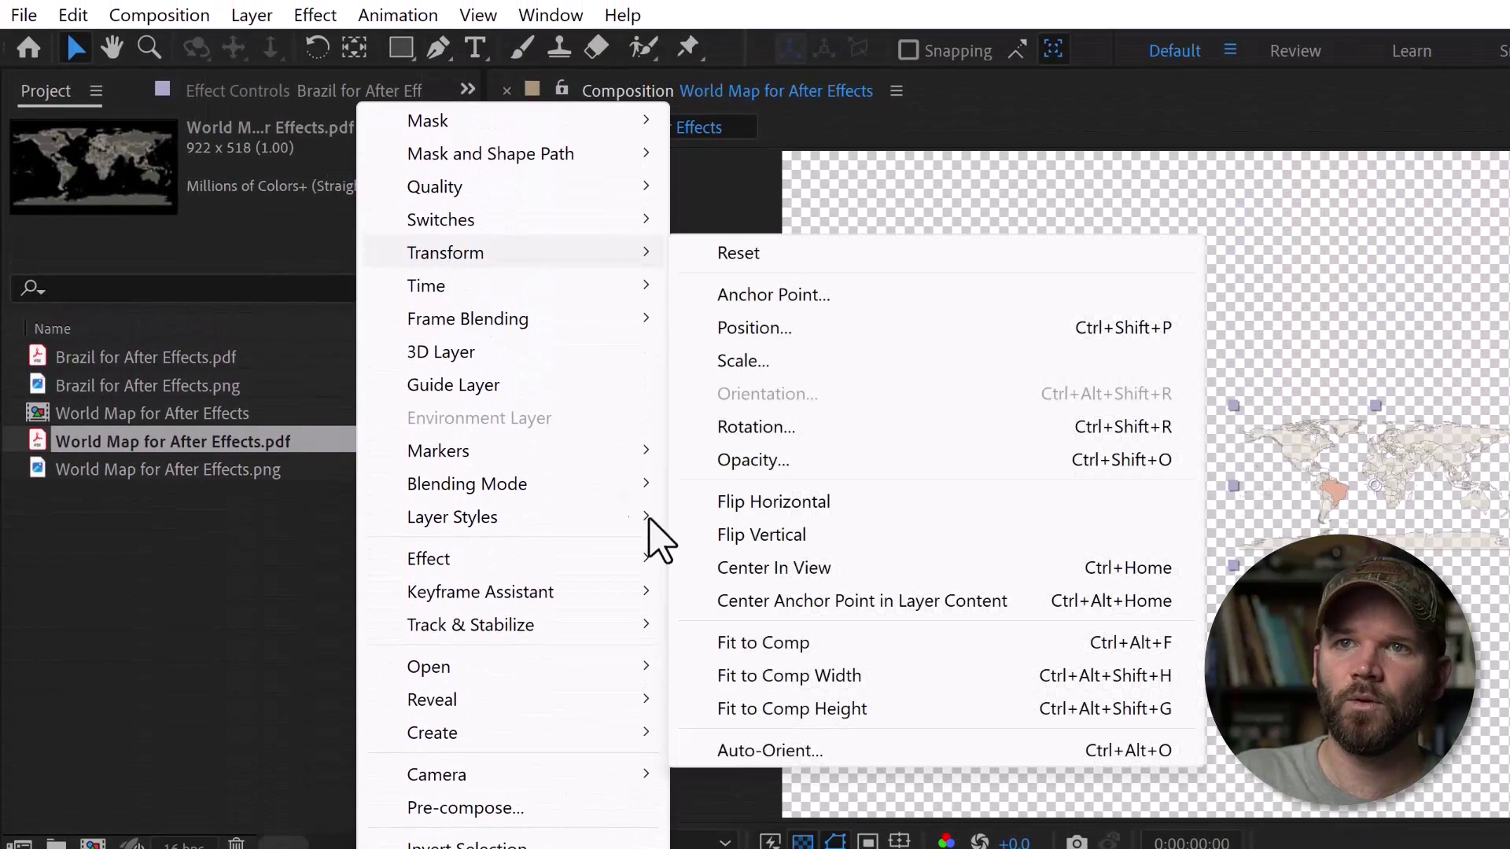
pyautogui.click(818, 676)
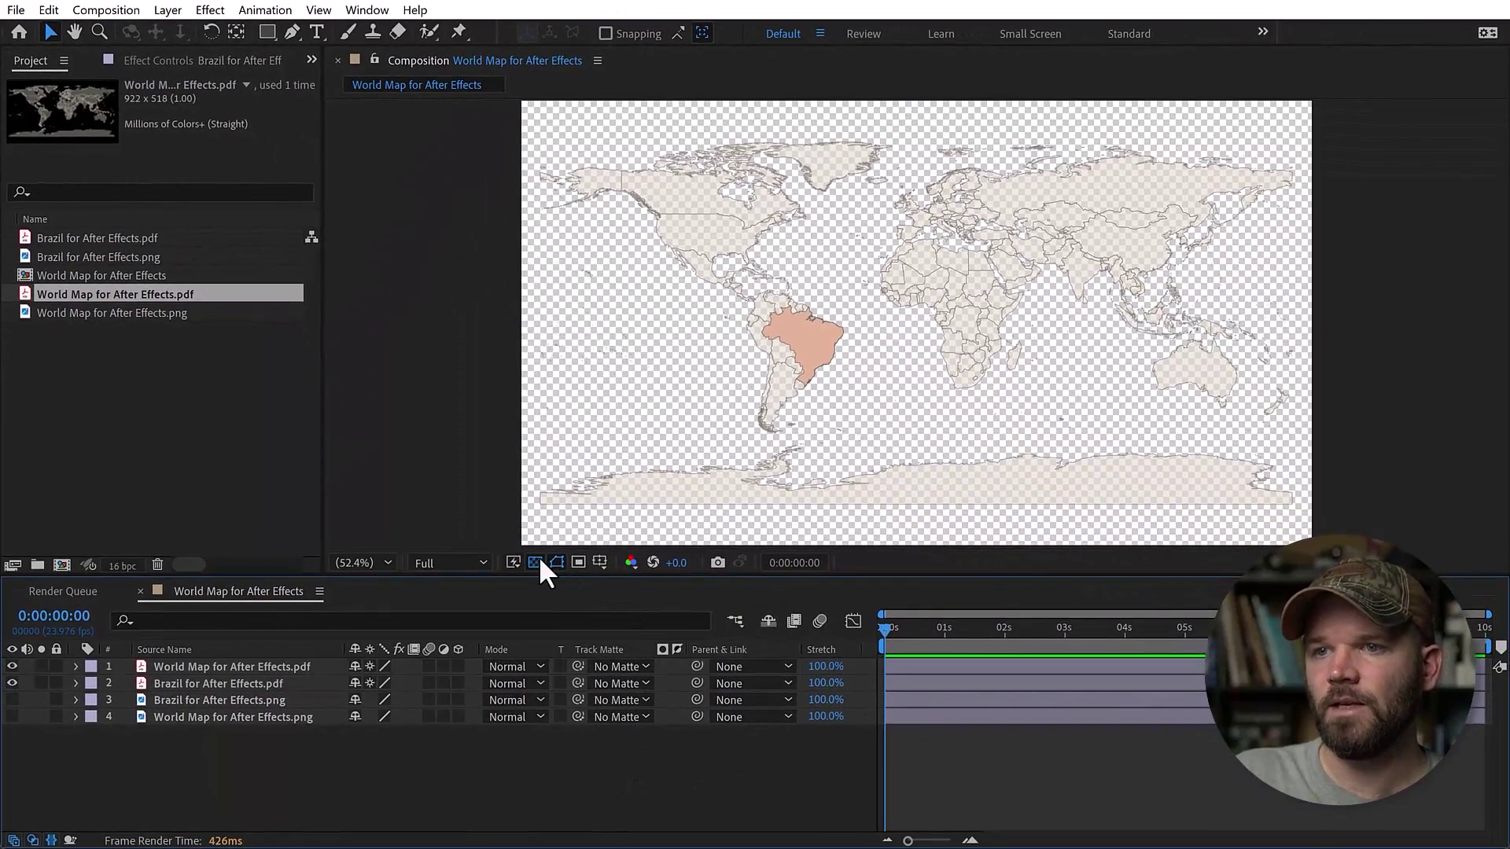
pyautogui.click(538, 559)
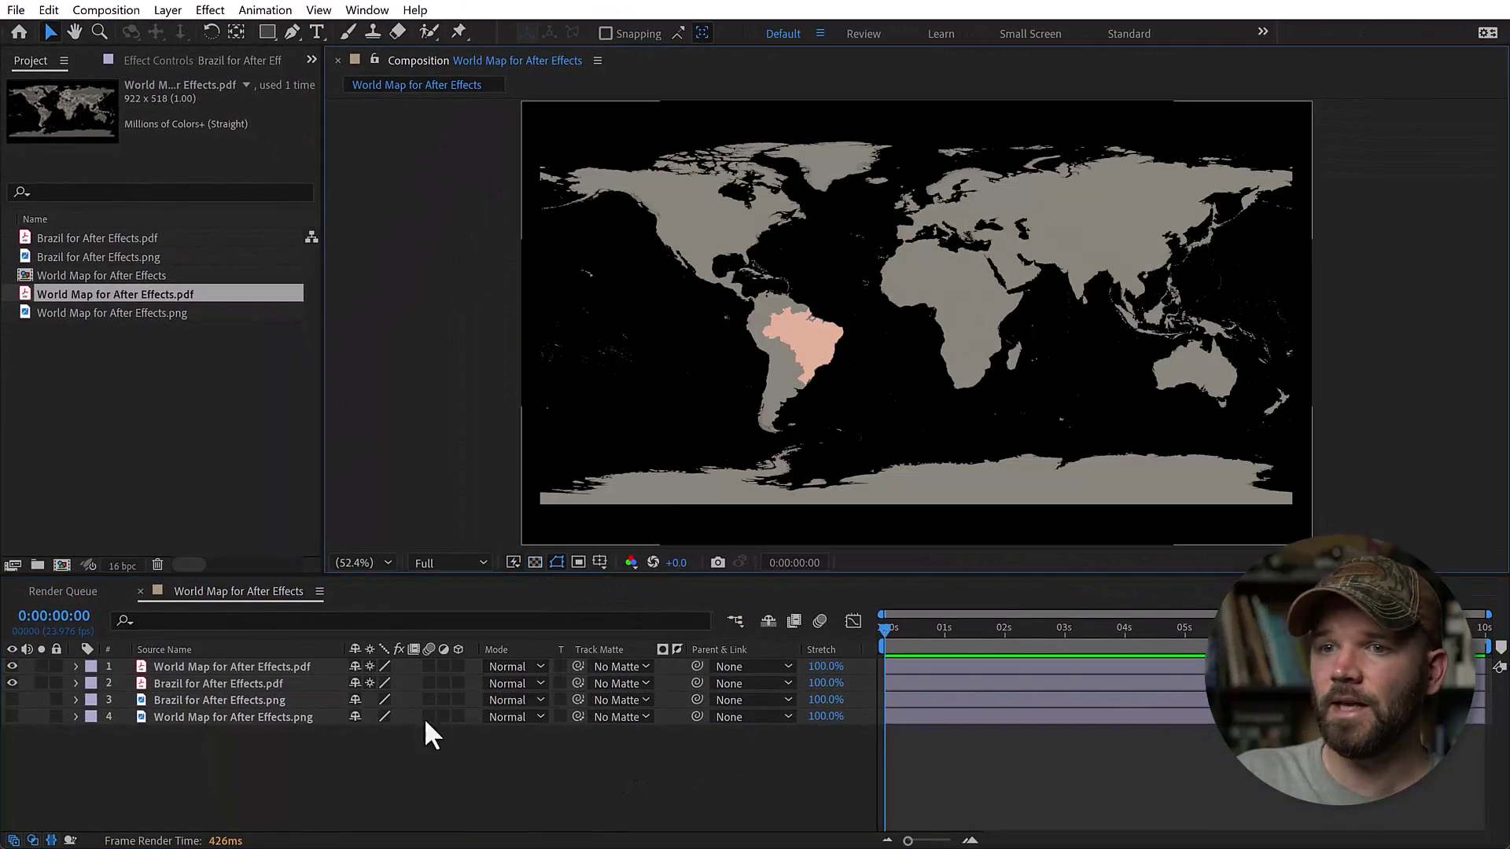
# Step: Create a null object and parent the world map and Brazil PDF layers to it
pyautogui.rightClick(196, 753)
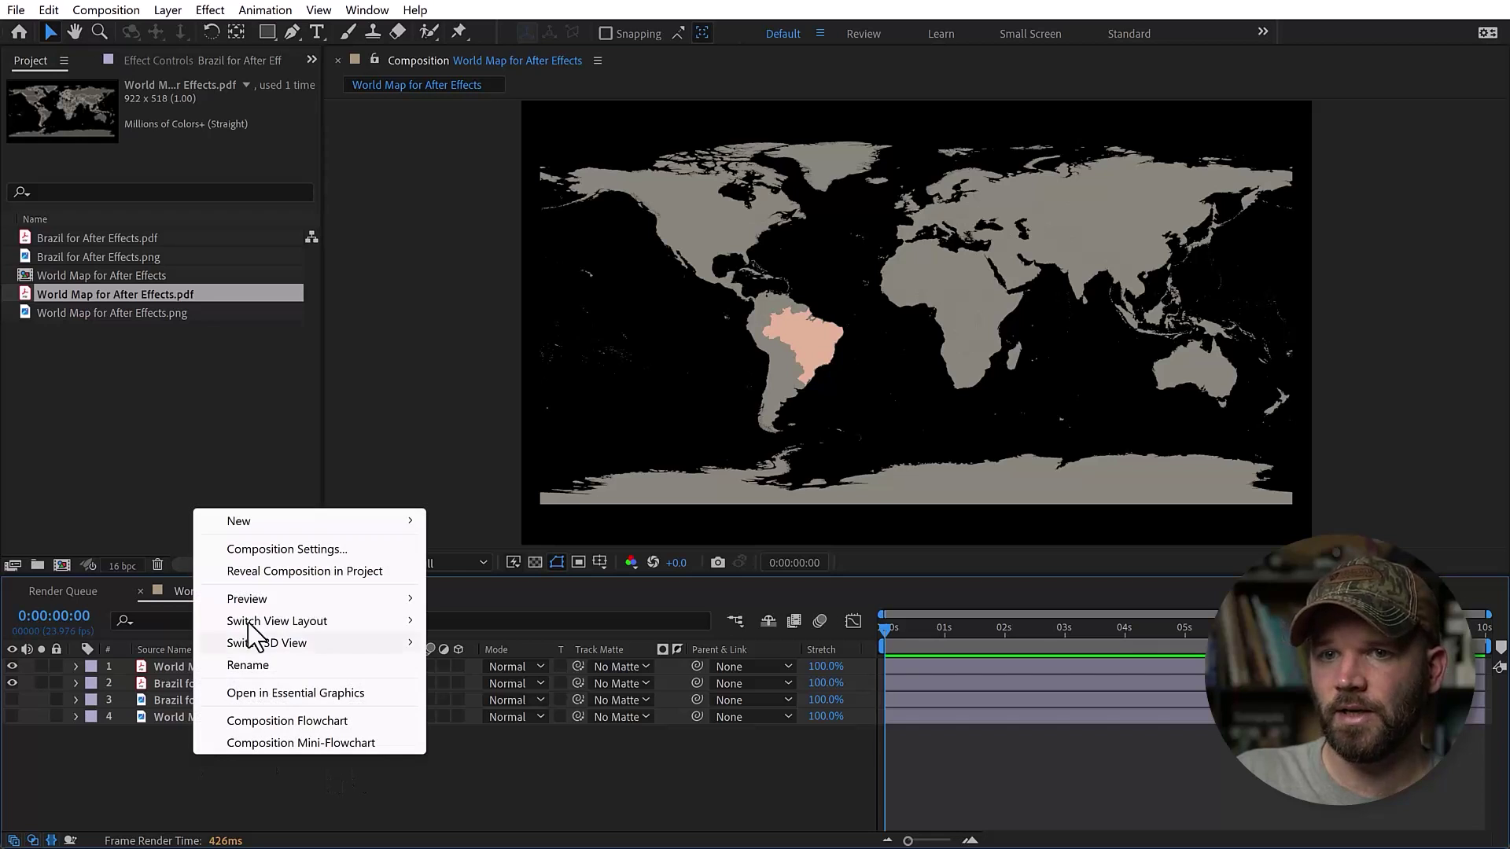
pyautogui.moveTo(260, 523)
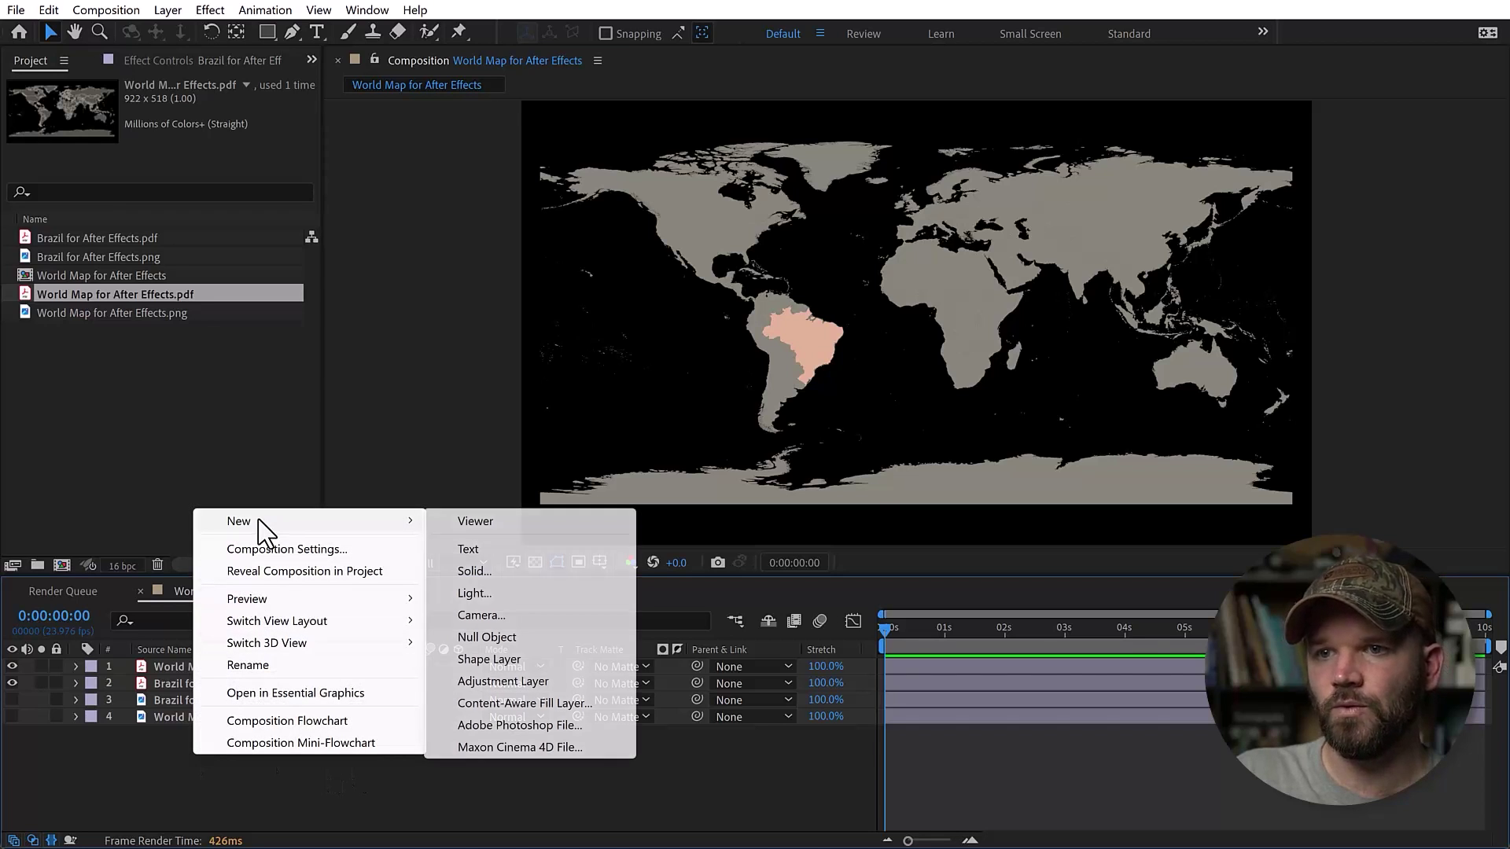
pyautogui.click(483, 635)
pyautogui.click(187, 684)
pyautogui.keyDown('shift'); pyautogui.click(195, 696); pyautogui.keyUp('shift')
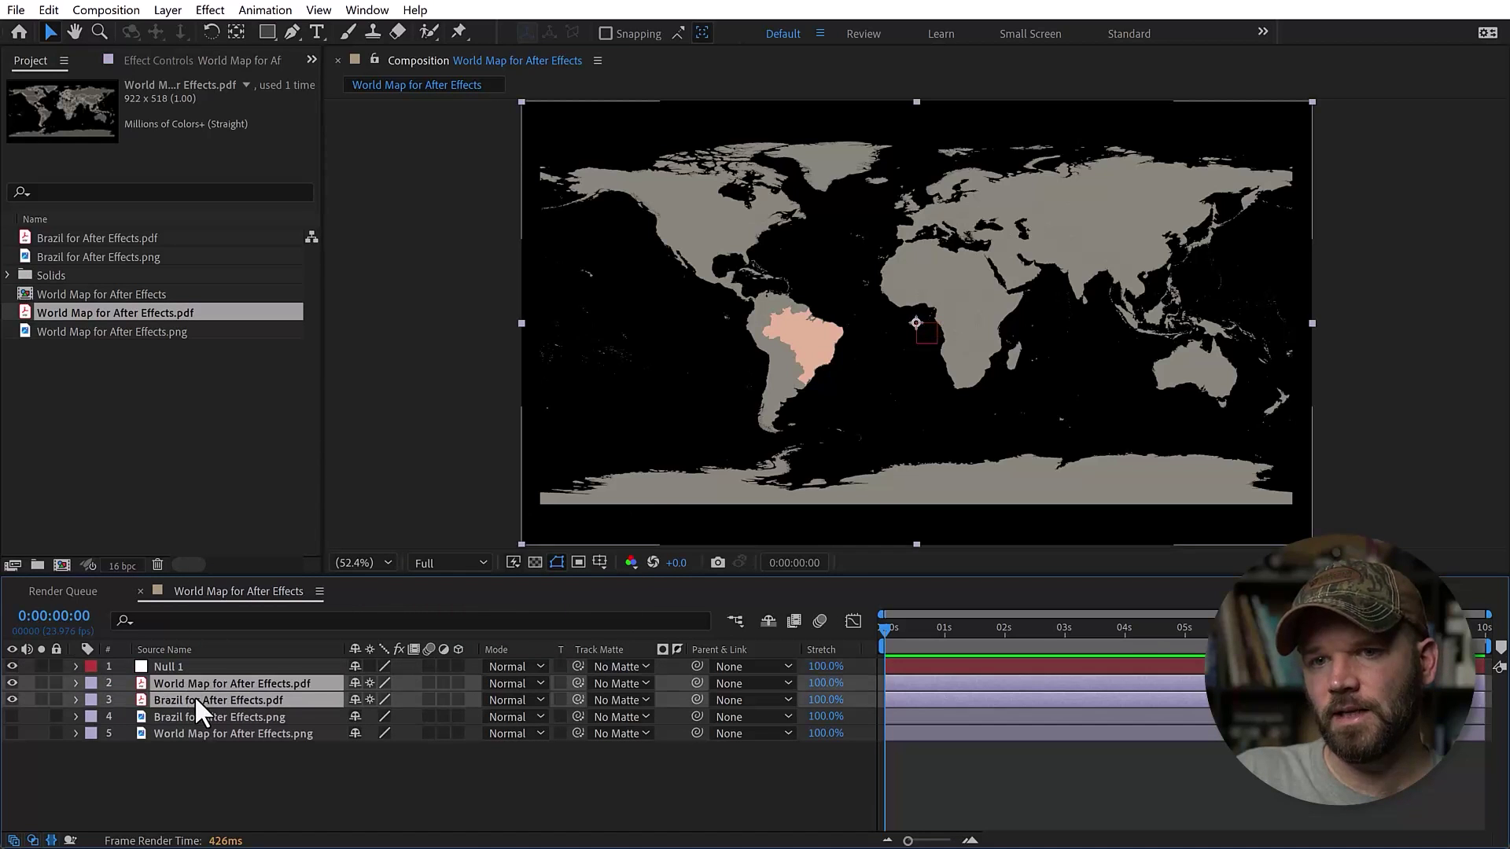
pyautogui.moveTo(534, 697); pyautogui.dragTo(255, 662)
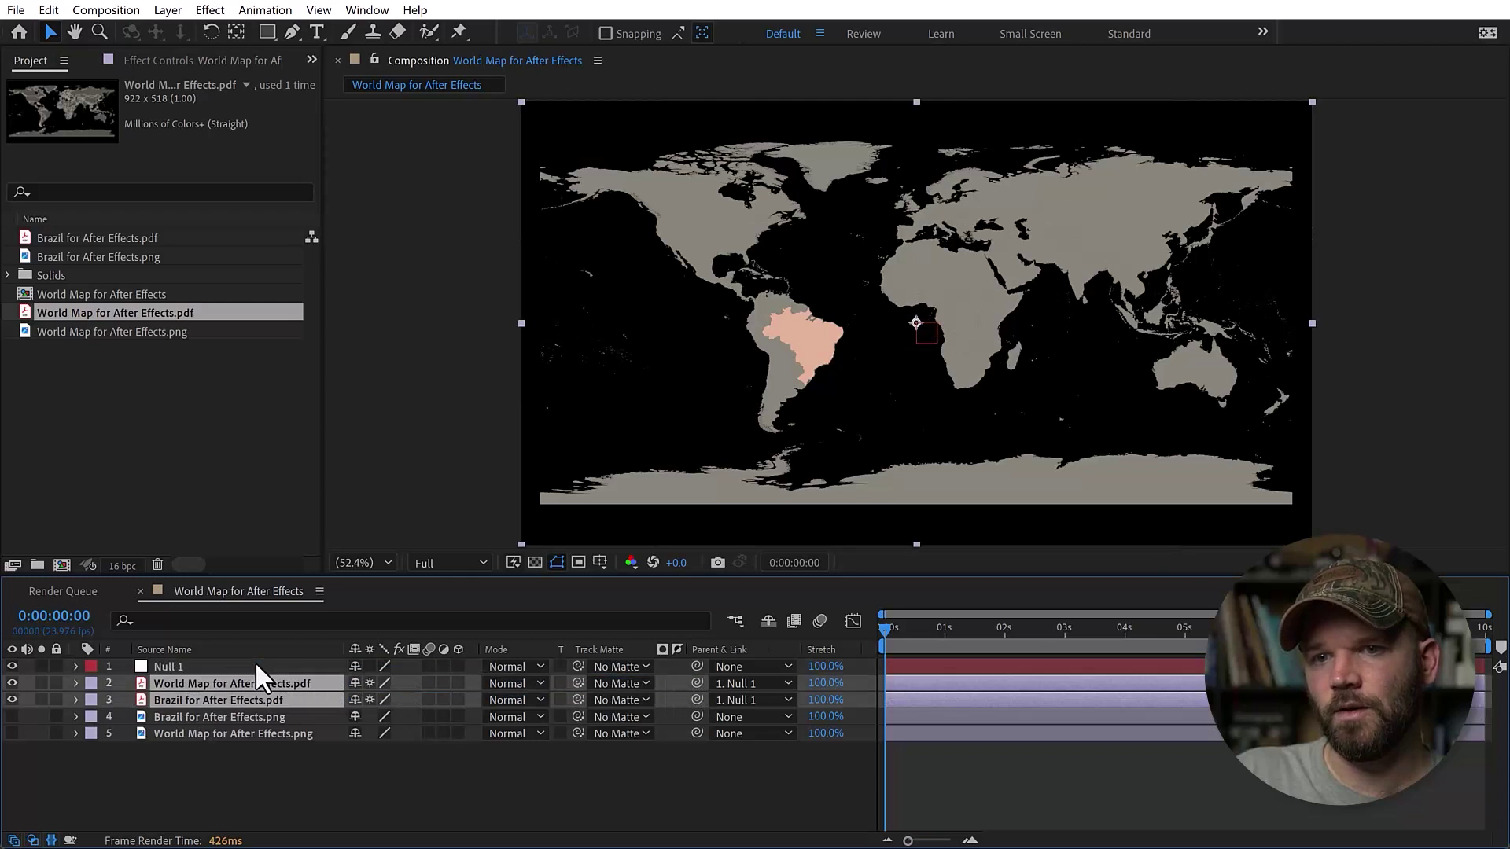
# Step: Try scaling the null up to 143% and undo the scaling
pyautogui.click(243, 666)
pyautogui.press('s')
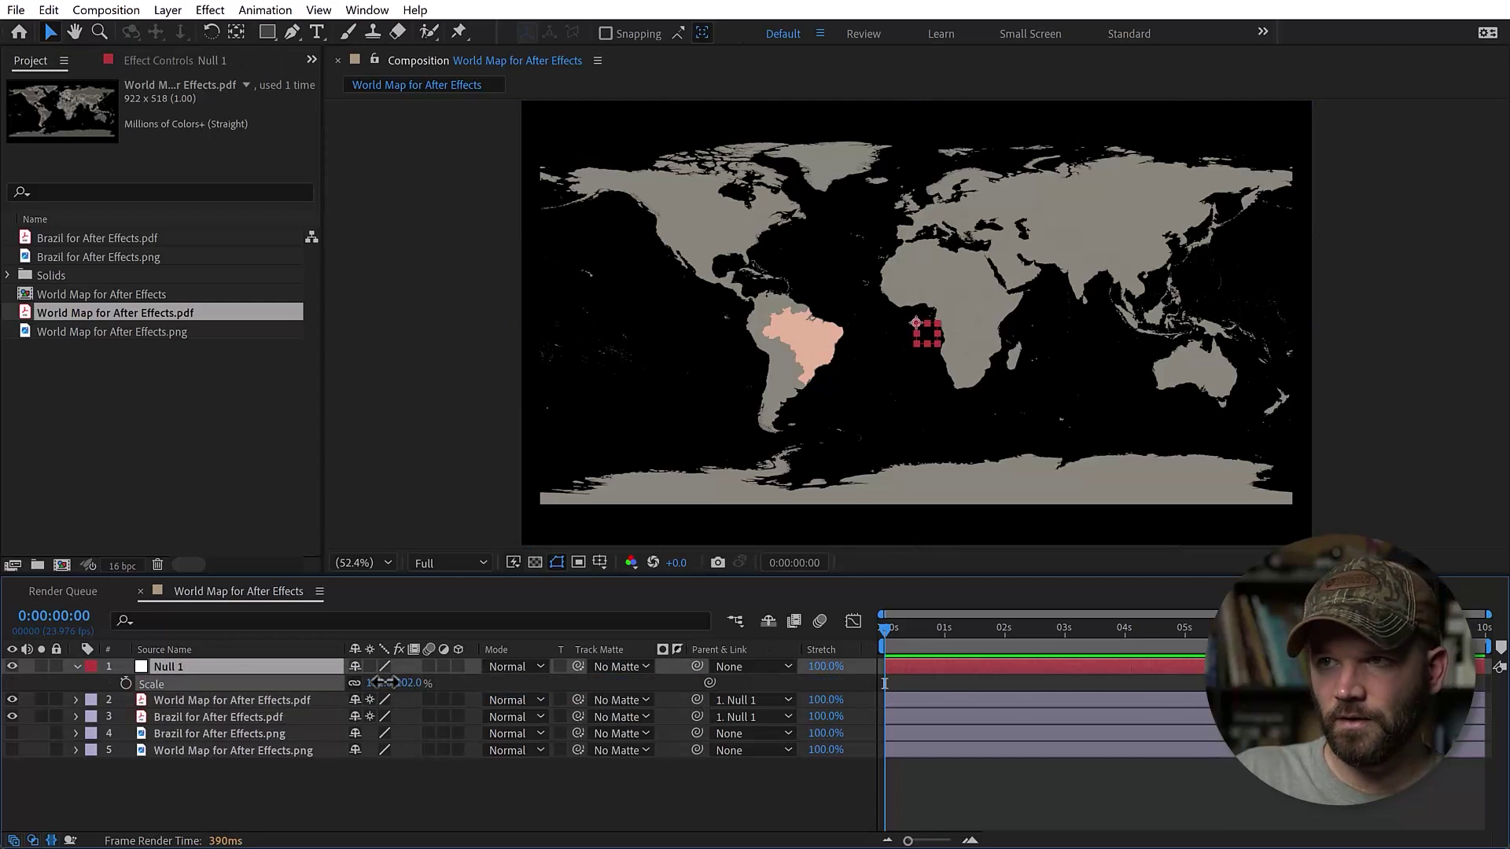
pyautogui.moveTo(382, 682); pyautogui.dragTo(413, 682)
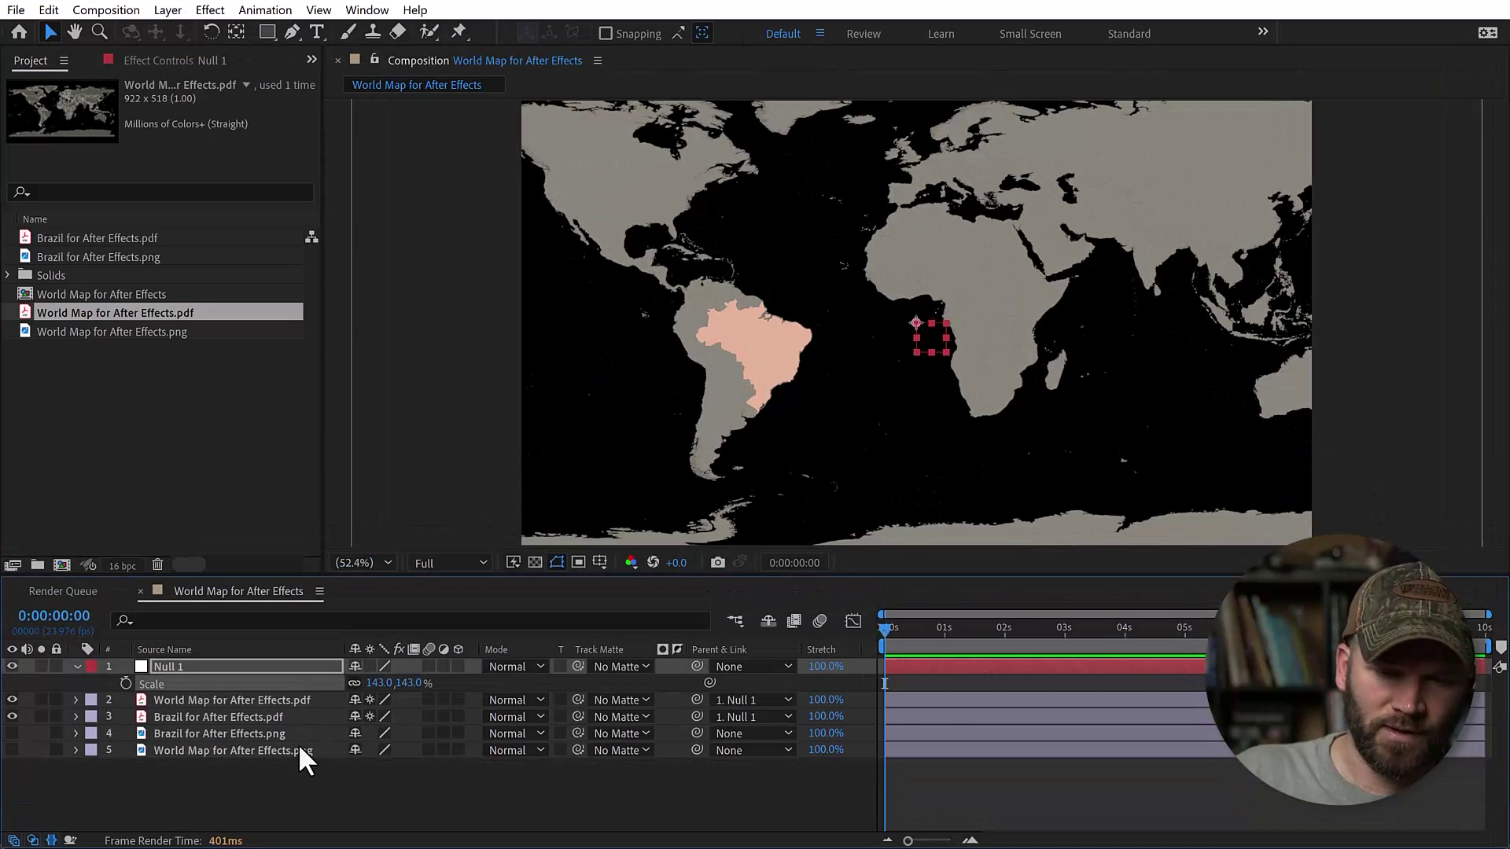
pyautogui.hotkey('ctrl', 'z')
pyautogui.hotkey('ctrl', 'z')
# Step: Parent all four PDF and PNG map layers to the null and scale the null up to 623%
pyautogui.moveTo(250, 767); pyautogui.dragTo(255, 701)
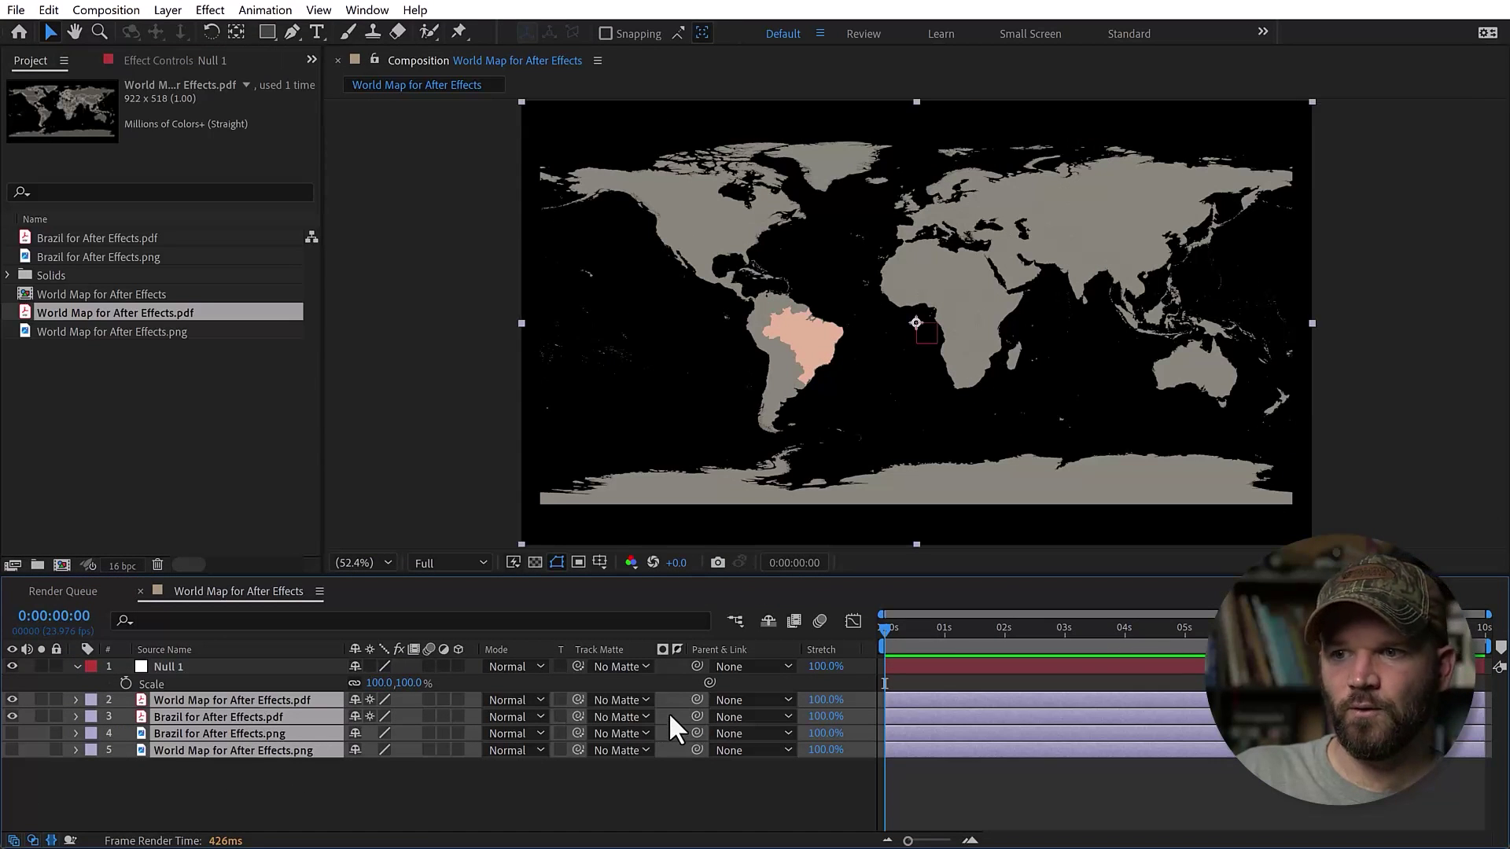
pyautogui.moveTo(520, 700); pyautogui.dragTo(168, 669)
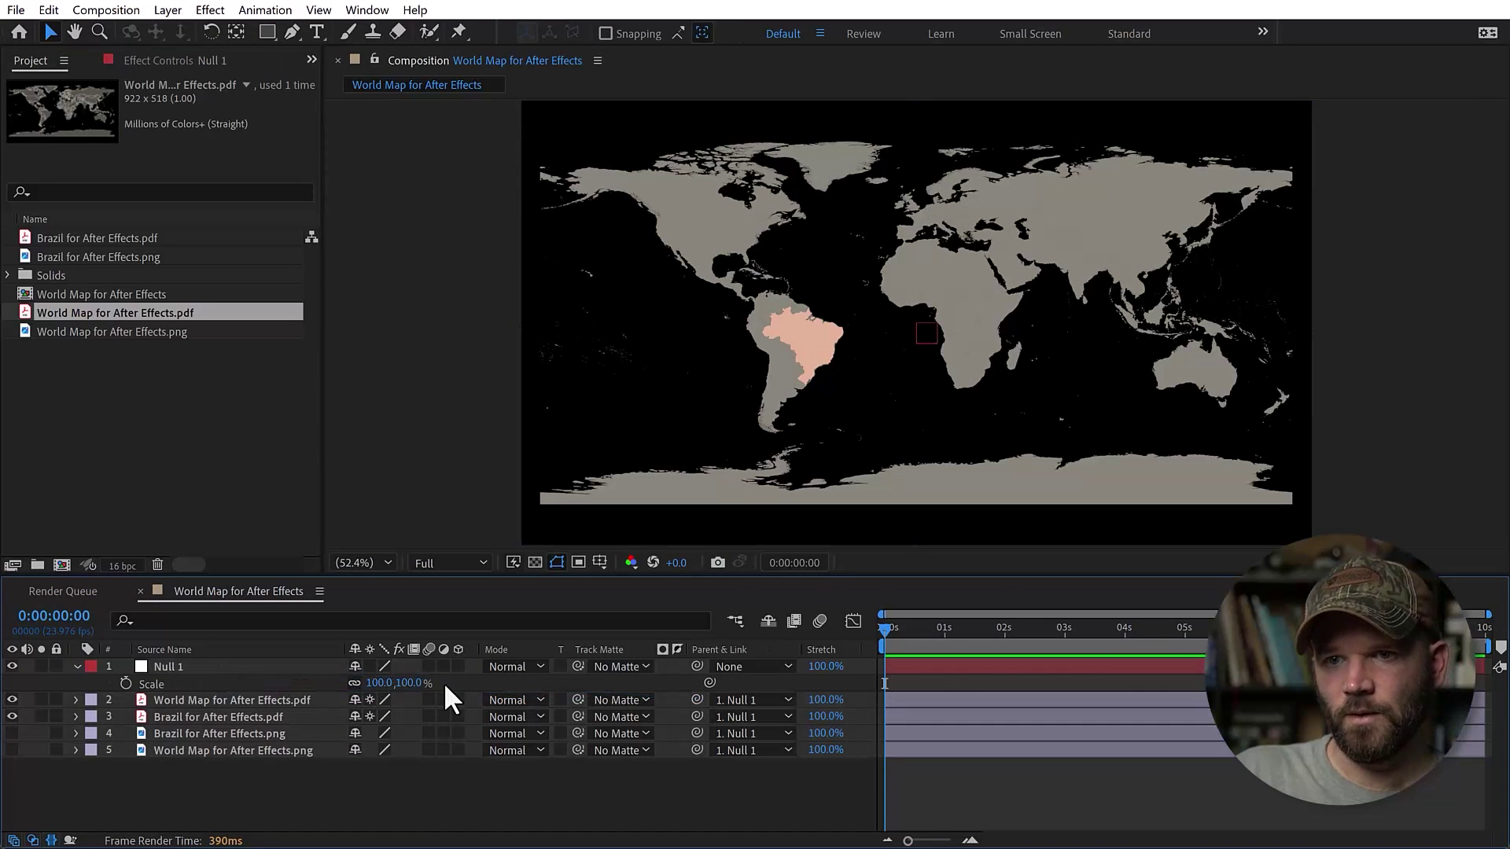
pyautogui.moveTo(383, 683); pyautogui.dragTo(857, 637)
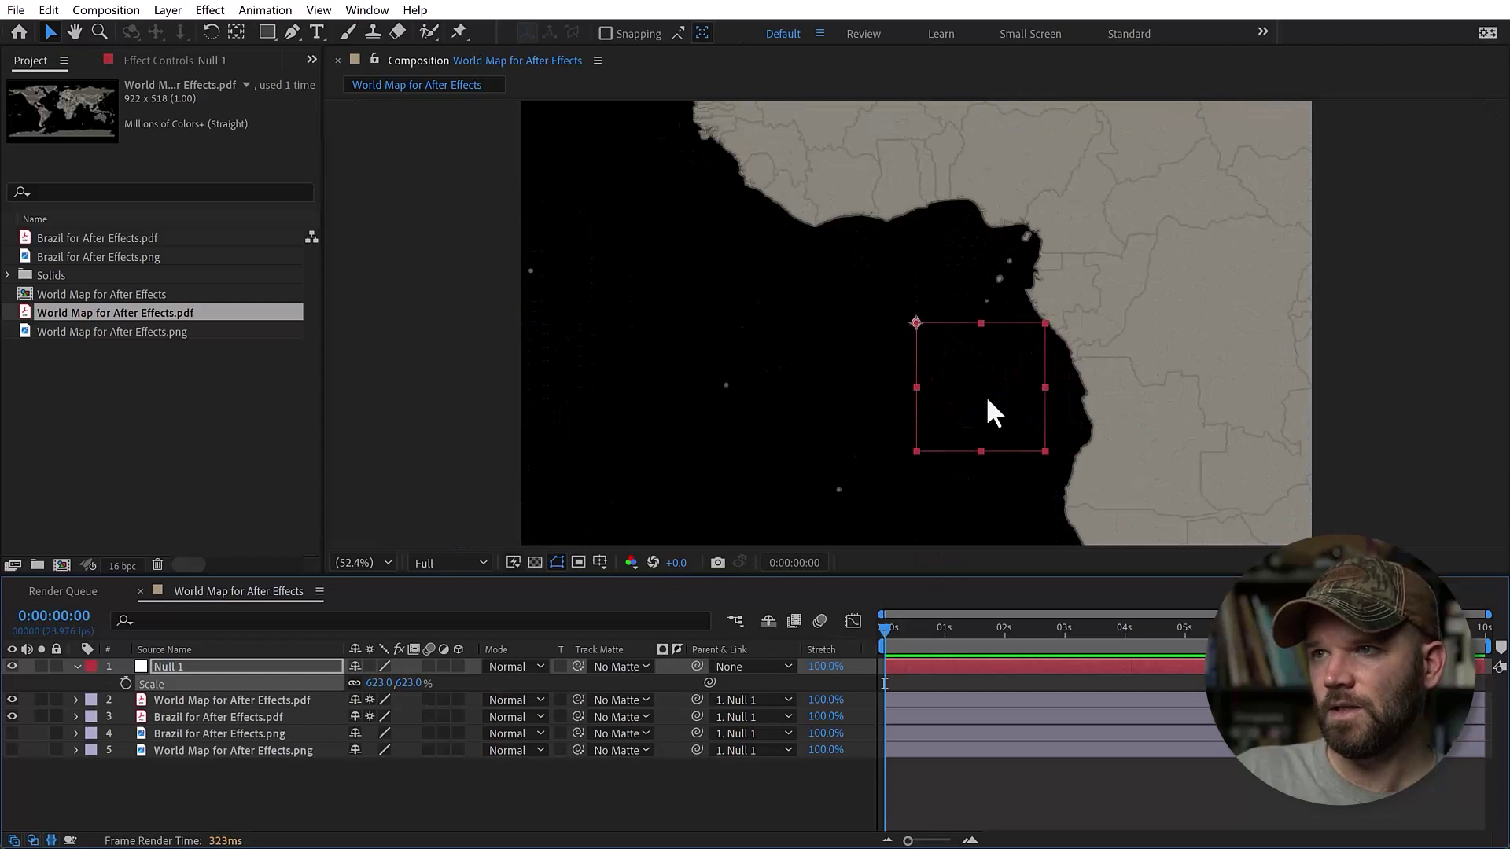
# Step: Hide both PDF layers and show "World Map for After Effects.png" to compare the border sharpness up close along Africa's west coast
pyautogui.press('h')
pyautogui.scroll(4, 1019, 373)
pyautogui.moveTo(1038, 291); pyautogui.dragTo(995, 304)
pyautogui.press('v')
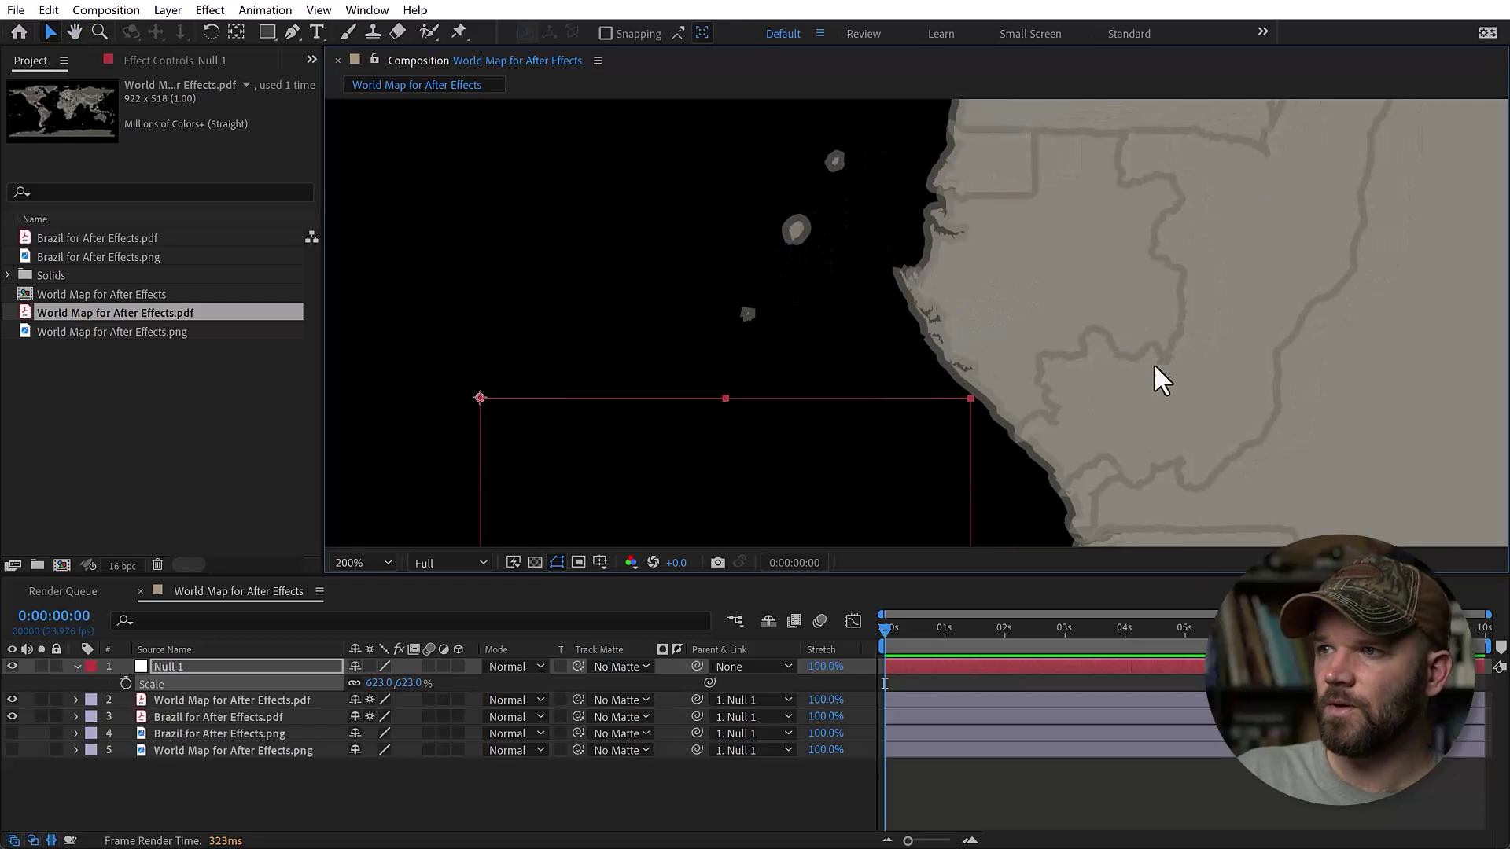
pyautogui.click(13, 717)
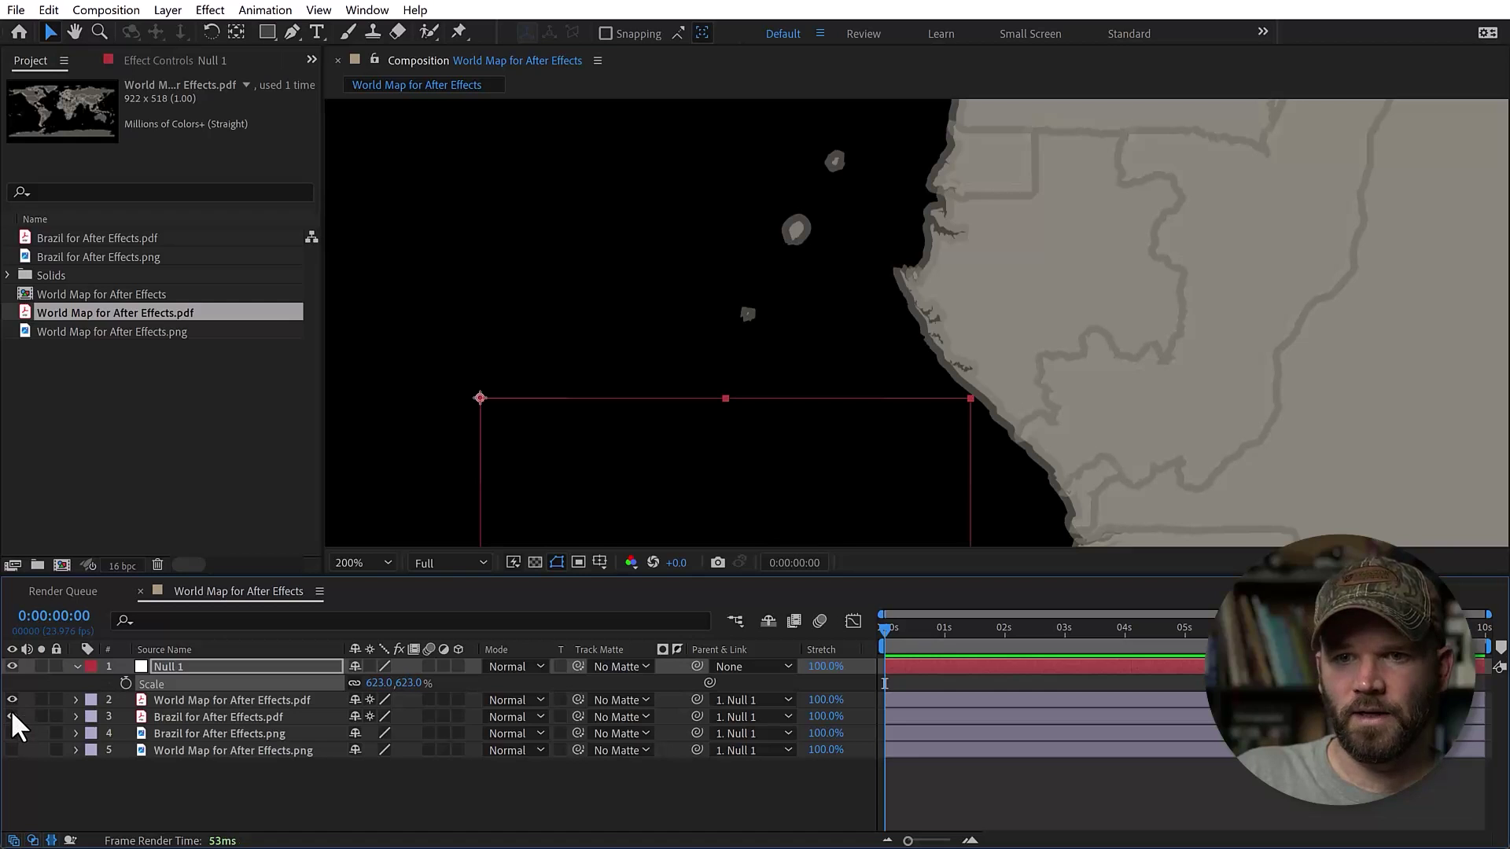
pyautogui.click(13, 751)
pyautogui.click(13, 700)
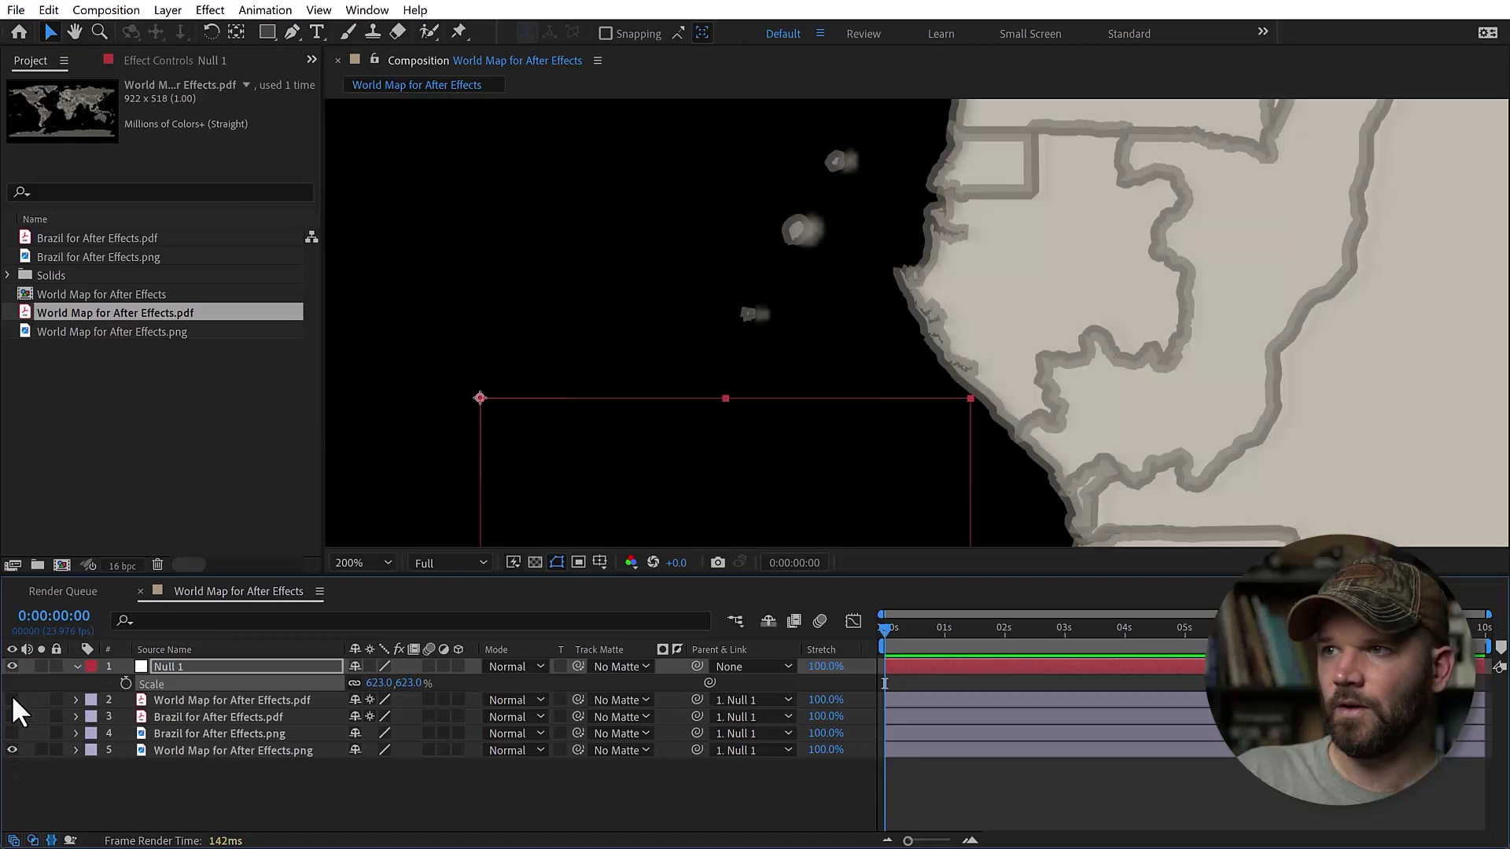